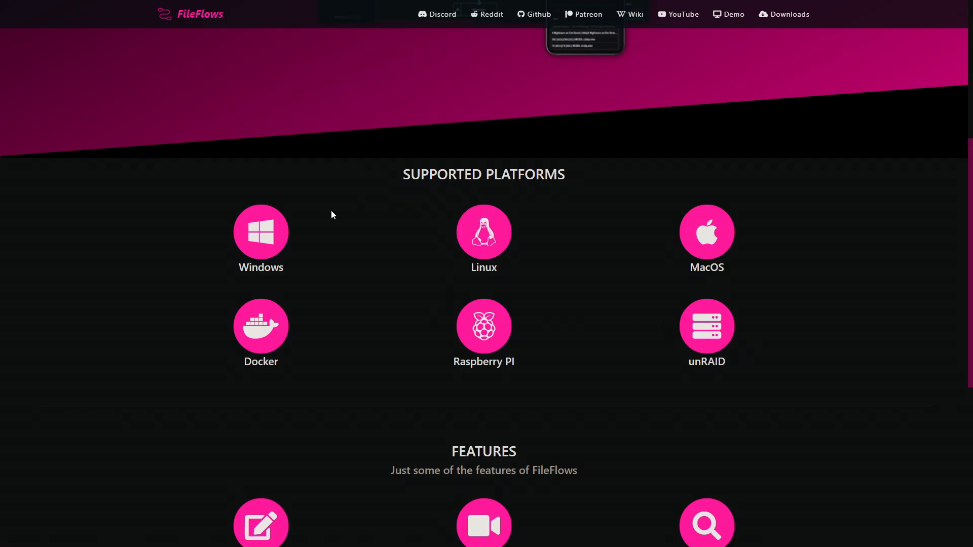
Step: Look through the supported platforms and features sections on the FileFlows website
{"action": "scroll", "coordinate": [330, 210], "scroll_direction": "up", "scroll_amount": 5}
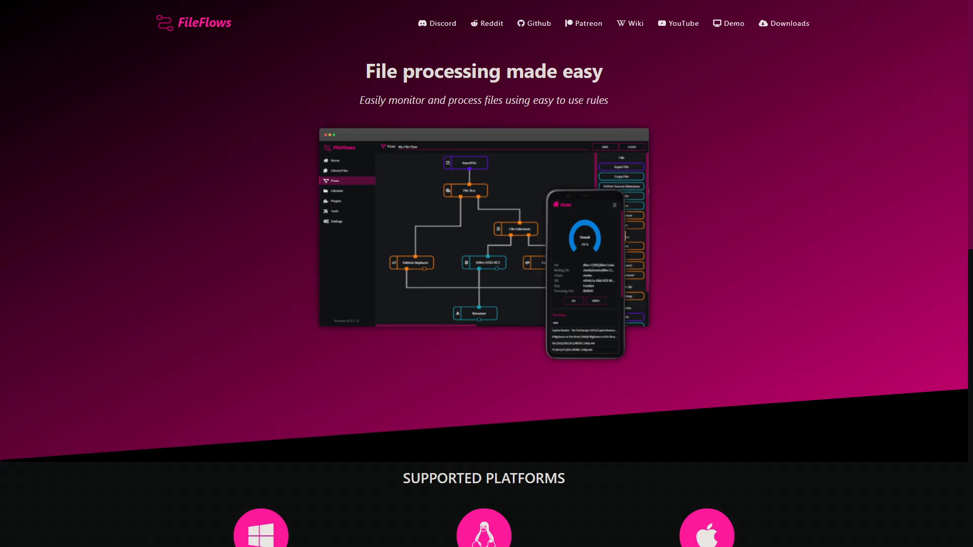
{"action": "scroll", "coordinate": [583, 104], "scroll_direction": "down", "scroll_amount": 12}
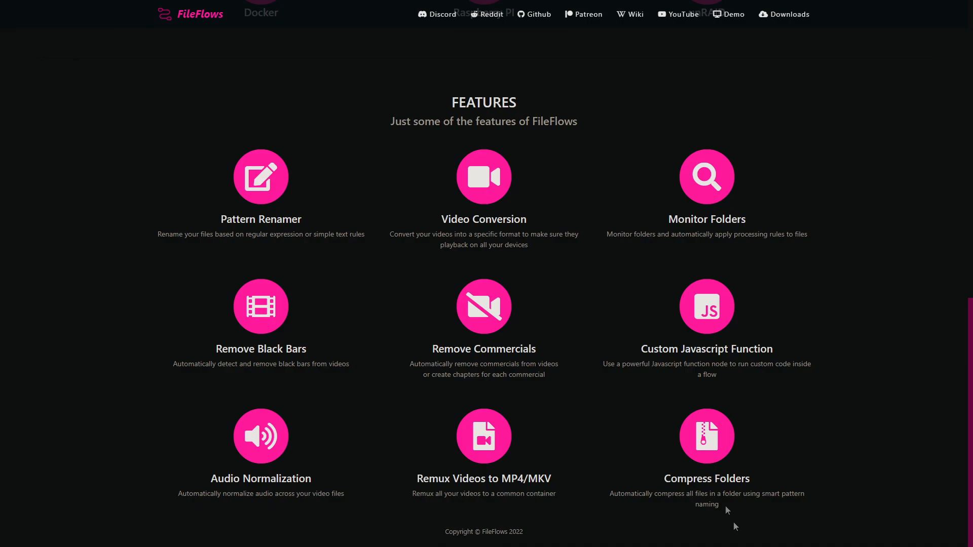
{"action": "left_click_drag", "start_coordinate": [391, 114], "coordinate": [532, 114]}
{"action": "left_click", "coordinate": [535, 122]}
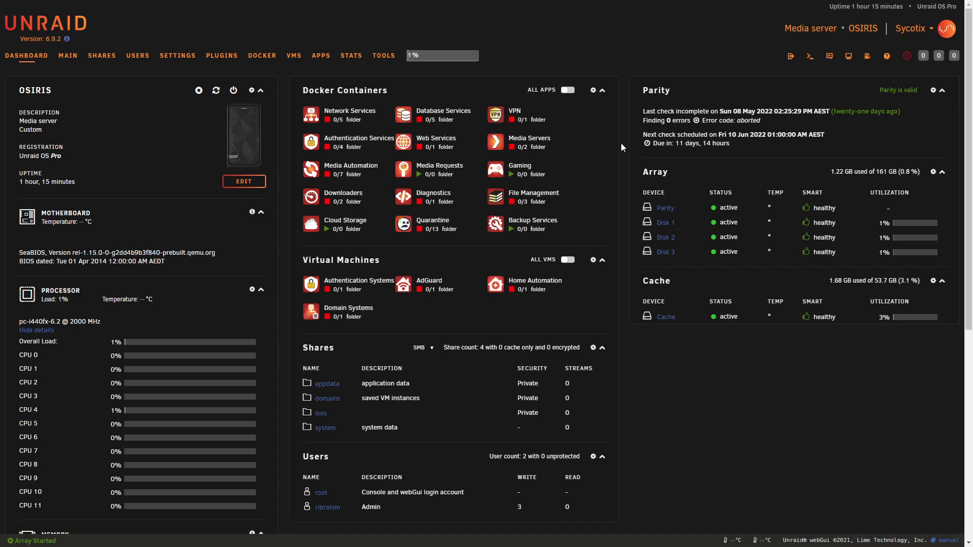
Step: Switch to the Unraid web interface and search its app store for fileflows
{"action": "scroll", "coordinate": [621, 143], "scroll_direction": "down", "scroll_amount": 7}
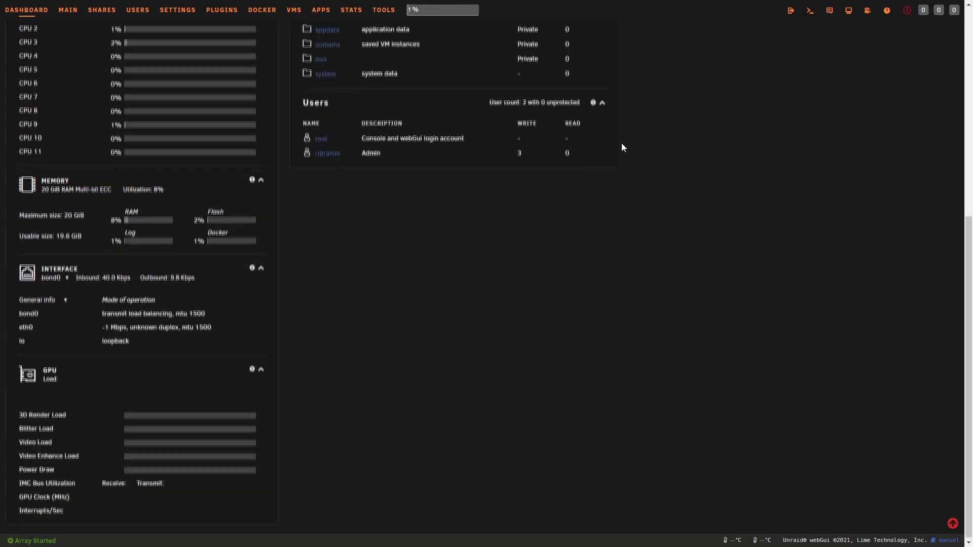
{"action": "scroll", "coordinate": [621, 143], "scroll_direction": "up", "scroll_amount": 7}
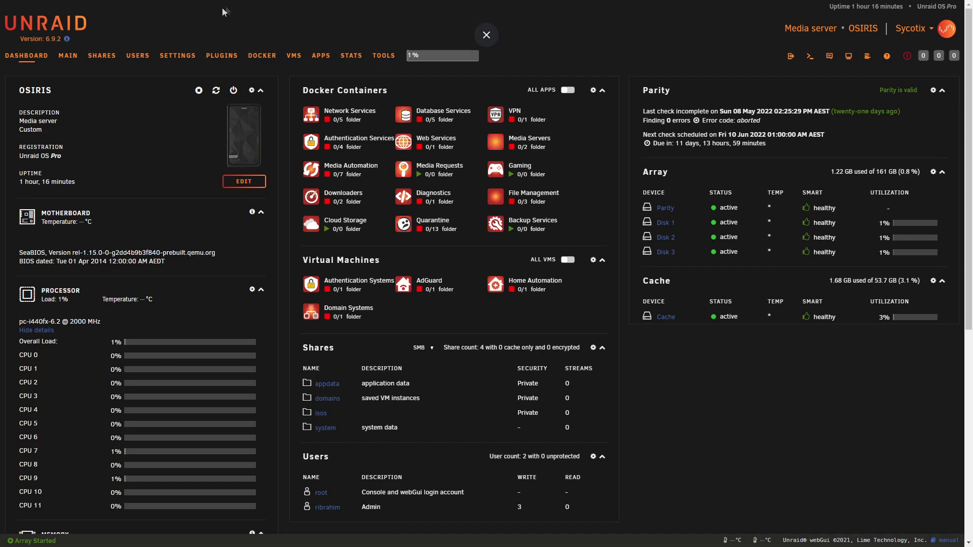
{"action": "left_click", "coordinate": [326, 65]}
{"action": "left_click", "coordinate": [150, 83]}
{"action": "type", "text": "filefl"}
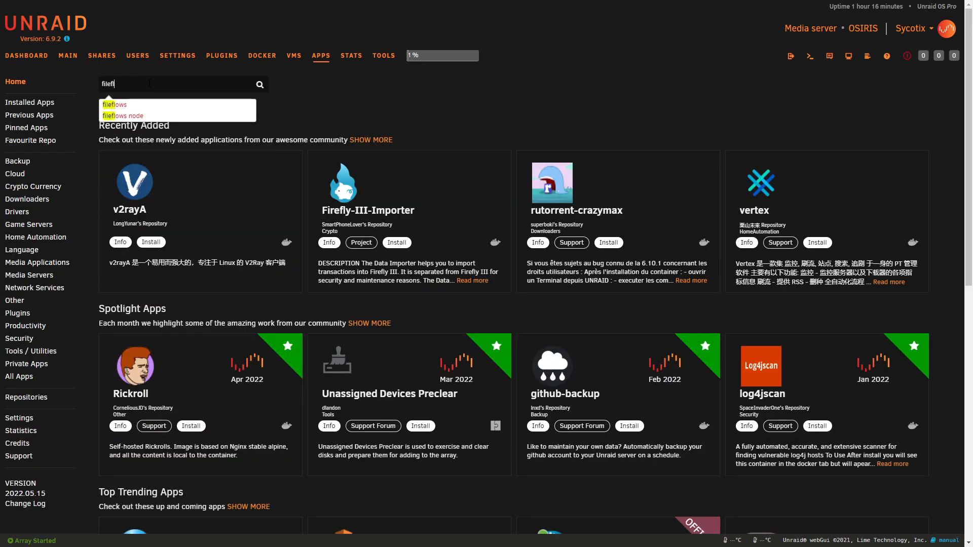
{"action": "type", "text": "ows"}
{"action": "key", "text": "Return"}
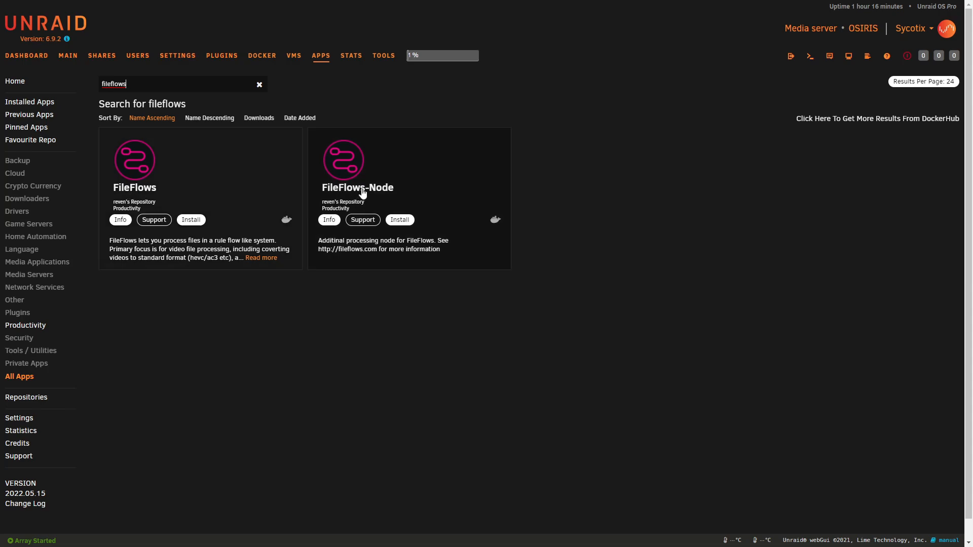
Step: Review the description of the FileFlows server app and start installing it
{"action": "left_click", "coordinate": [205, 174]}
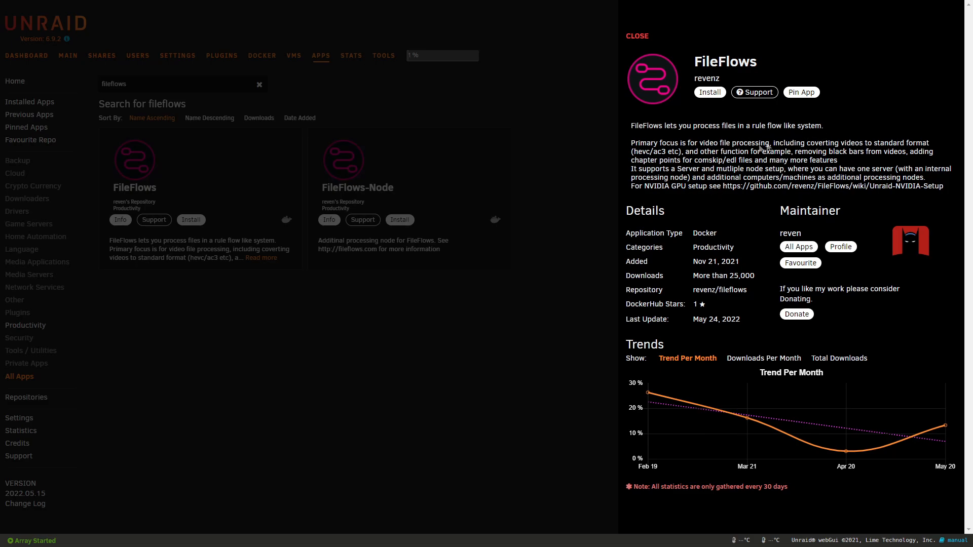
{"action": "left_click", "coordinate": [378, 244]}
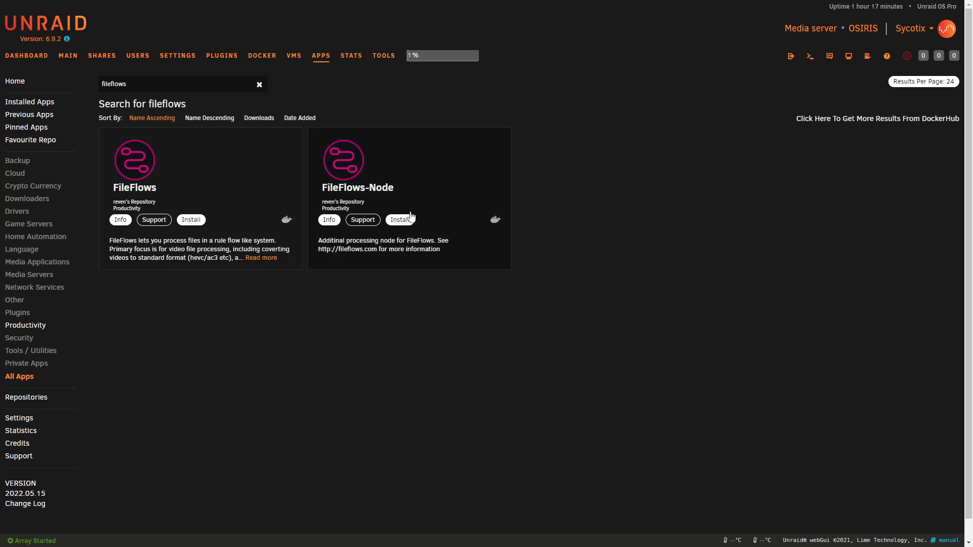
{"action": "left_click", "coordinate": [199, 179]}
{"action": "left_click", "coordinate": [709, 93]}
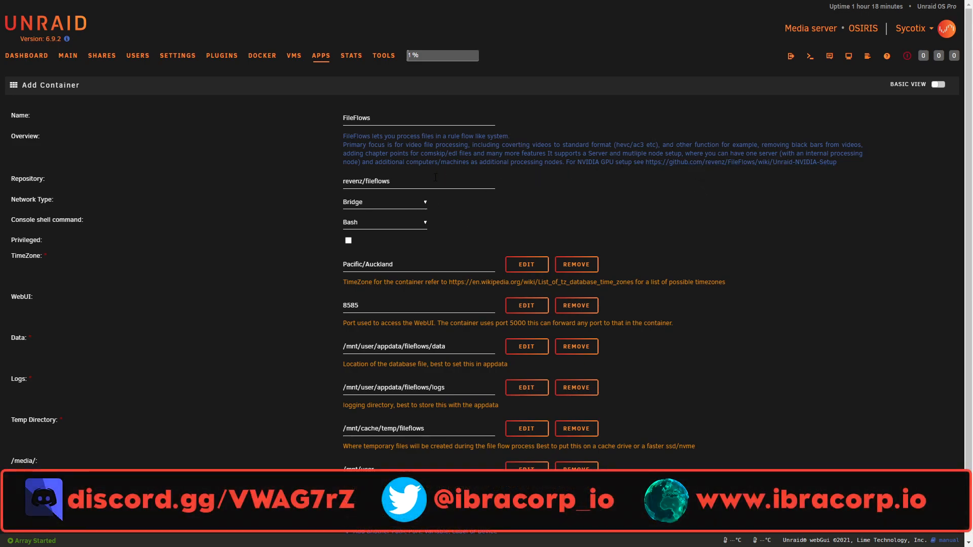
Step: Set the FileFlows container's network type to Custom : ibraproxy
{"action": "scroll", "coordinate": [402, 200], "scroll_direction": "down", "scroll_amount": 1}
{"action": "left_click", "coordinate": [401, 145]}
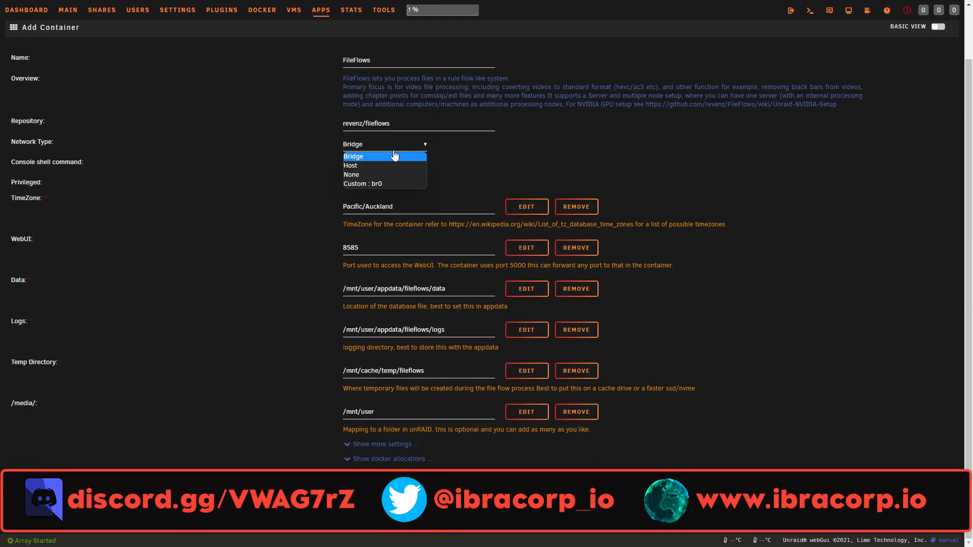
{"action": "scroll", "coordinate": [388, 166], "scroll_direction": "up", "scroll_amount": 1}
{"action": "left_click", "coordinate": [394, 251]}
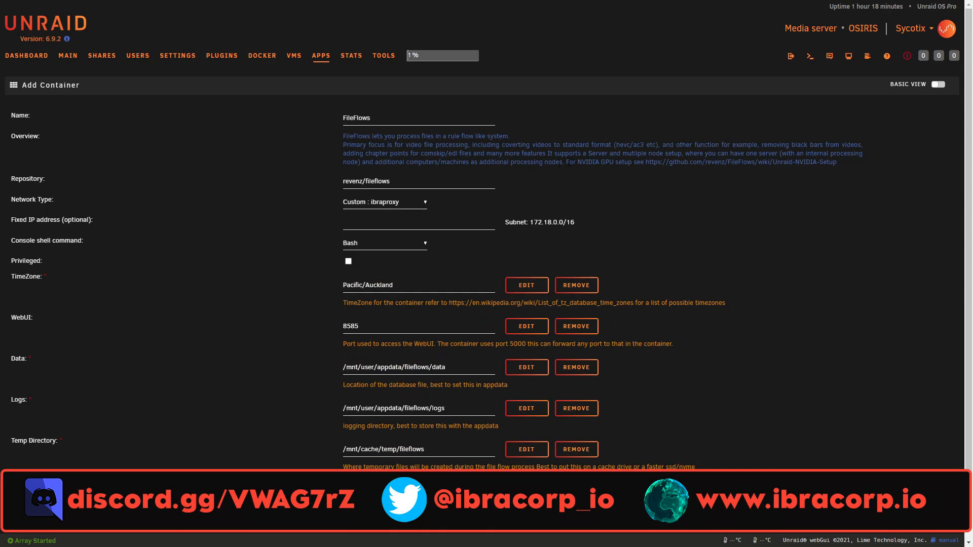
Step: Read the FileFlows wiki's Unraid NVIDIA Setup page, covering the GPU ID, extra parameters and the NVIDIA_VISIBLE_DEVICES variable
{"action": "left_click", "coordinate": [698, 164]}
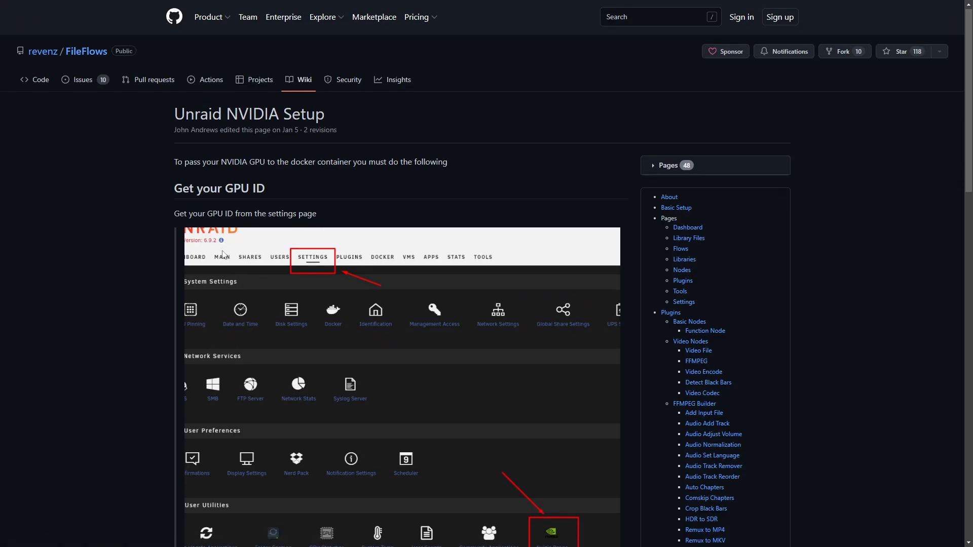
{"action": "scroll", "coordinate": [409, 284], "scroll_direction": "down", "scroll_amount": 4}
{"action": "scroll", "coordinate": [517, 321], "scroll_direction": "down", "scroll_amount": 4}
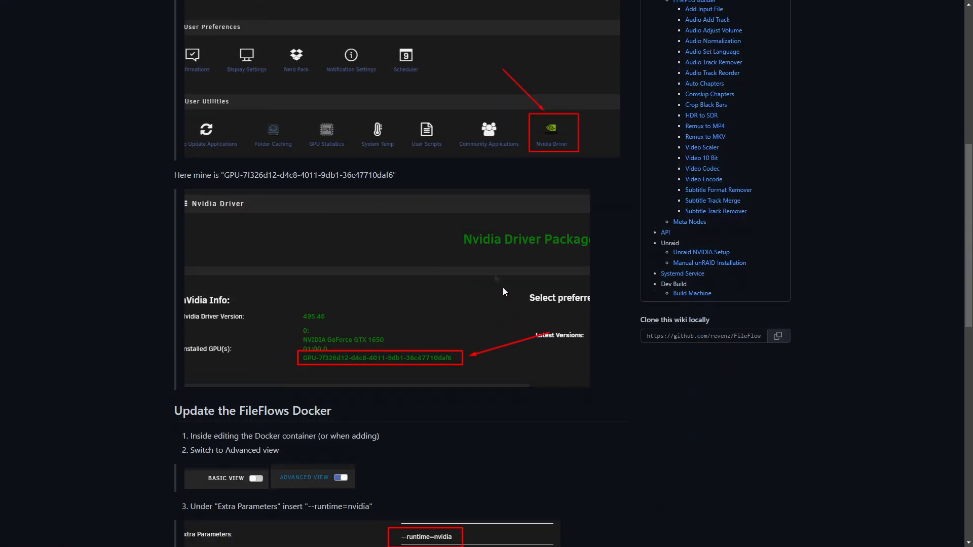
{"action": "scroll", "coordinate": [252, 203], "scroll_direction": "down", "scroll_amount": 3}
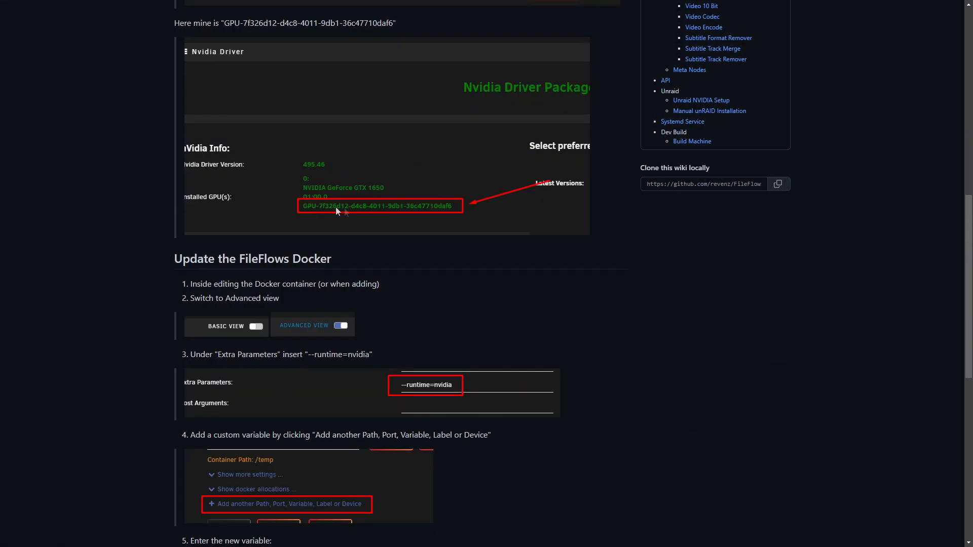
{"action": "scroll", "coordinate": [354, 208], "scroll_direction": "down", "scroll_amount": 3}
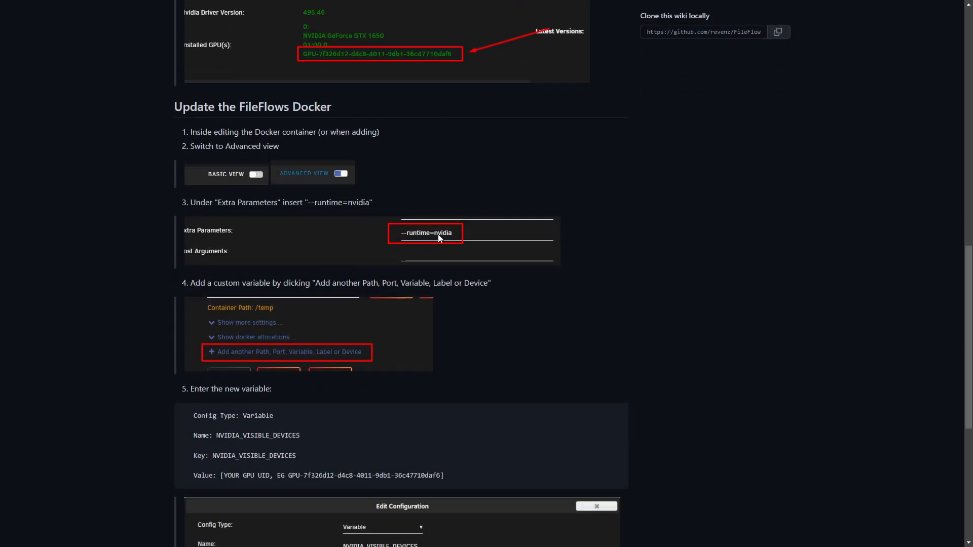
{"action": "scroll", "coordinate": [438, 234], "scroll_direction": "down", "scroll_amount": 6}
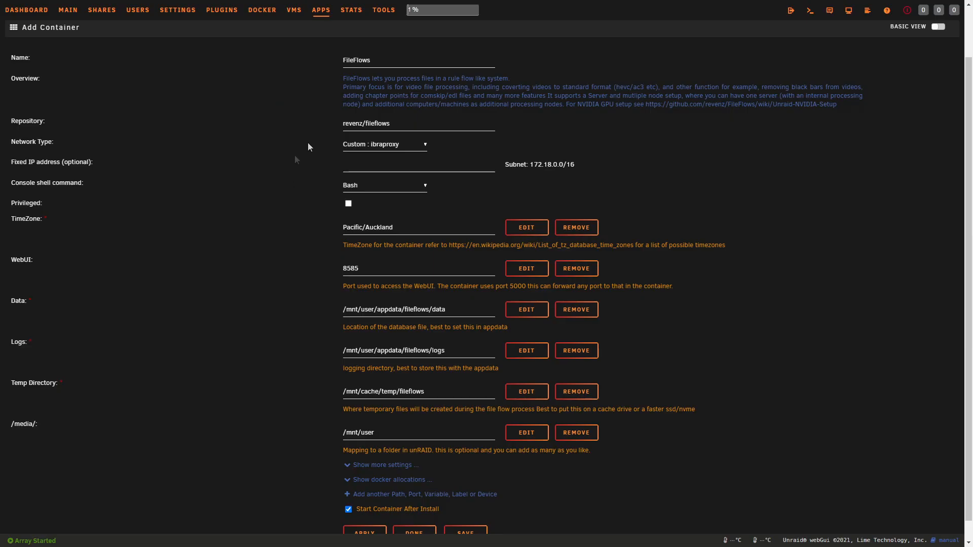
Step: Set the FileFlows container's TimeZone to Australia/Melbourne
{"action": "left_click_drag", "start_coordinate": [405, 233], "coordinate": [321, 220]}
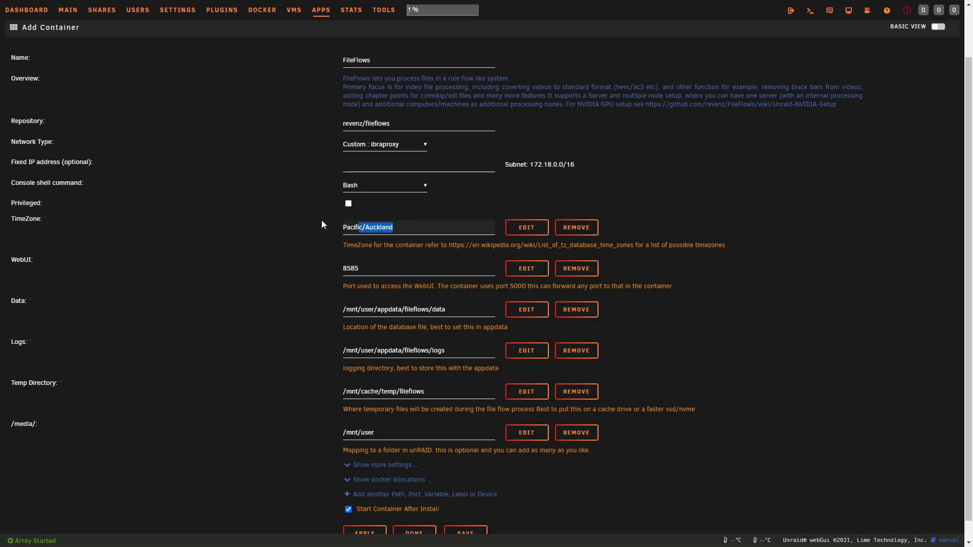
{"action": "type", "text": "Australia/Melbourne"}
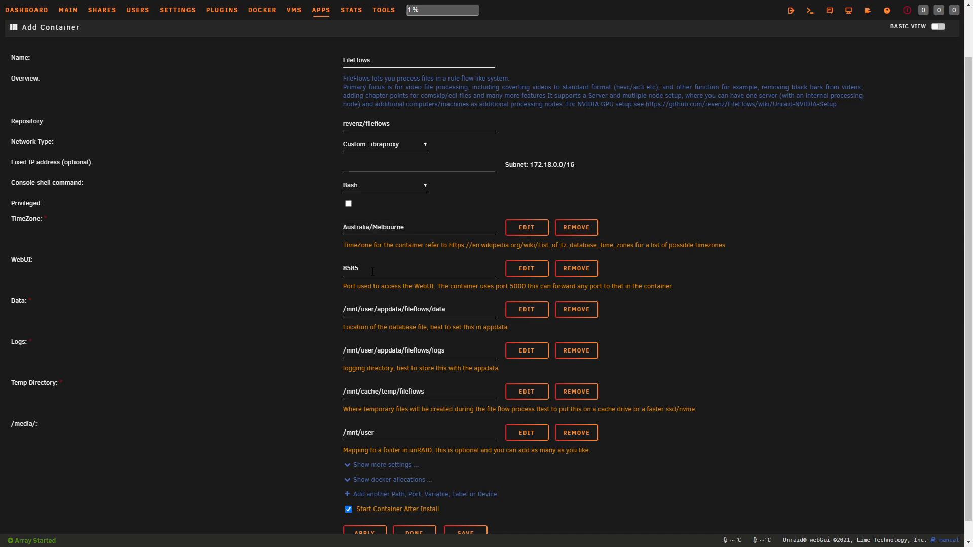
{"action": "scroll", "coordinate": [314, 263], "scroll_direction": "down", "scroll_amount": 1}
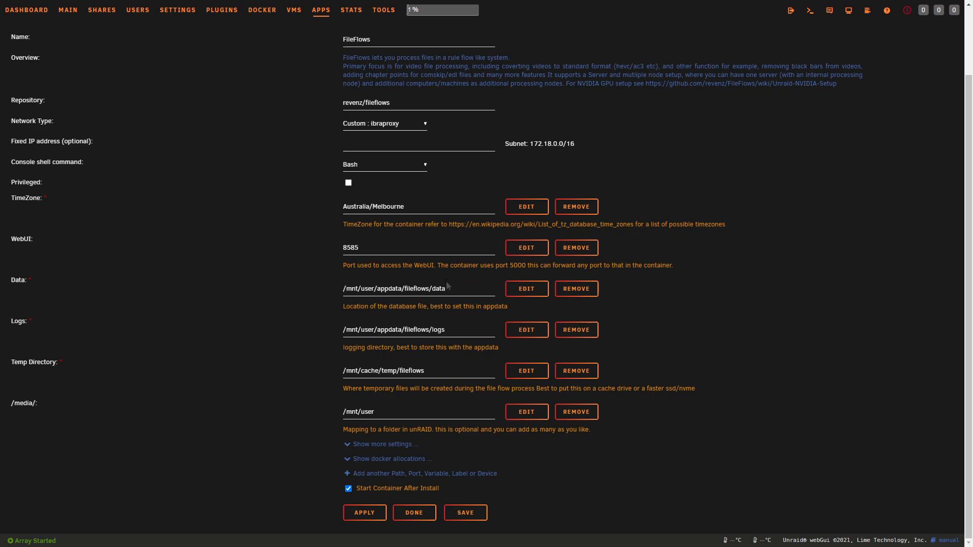
Step: Check the container's logs, temp directory and media paths and its additional settings, and apply the template to install FileFlows
{"action": "left_click", "coordinate": [456, 335]}
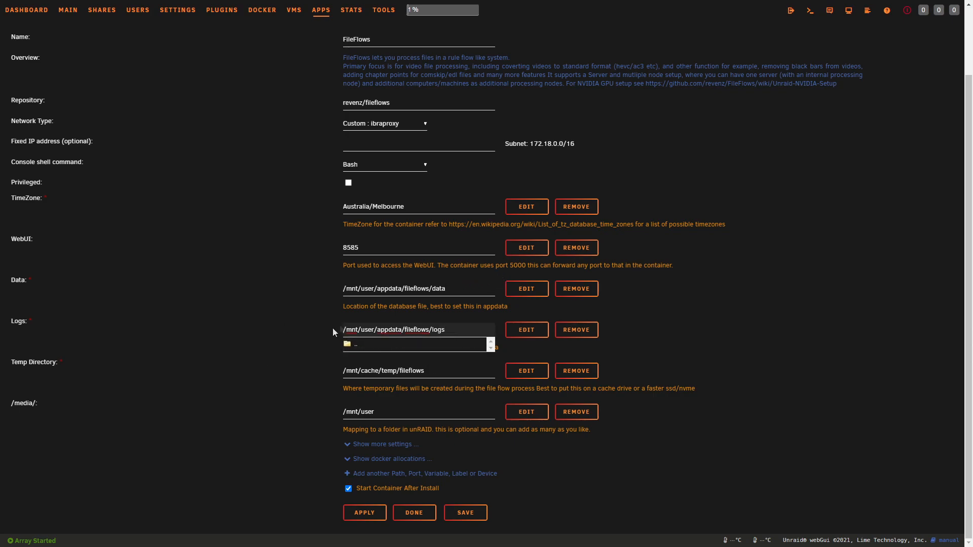
{"action": "left_click", "coordinate": [237, 368]}
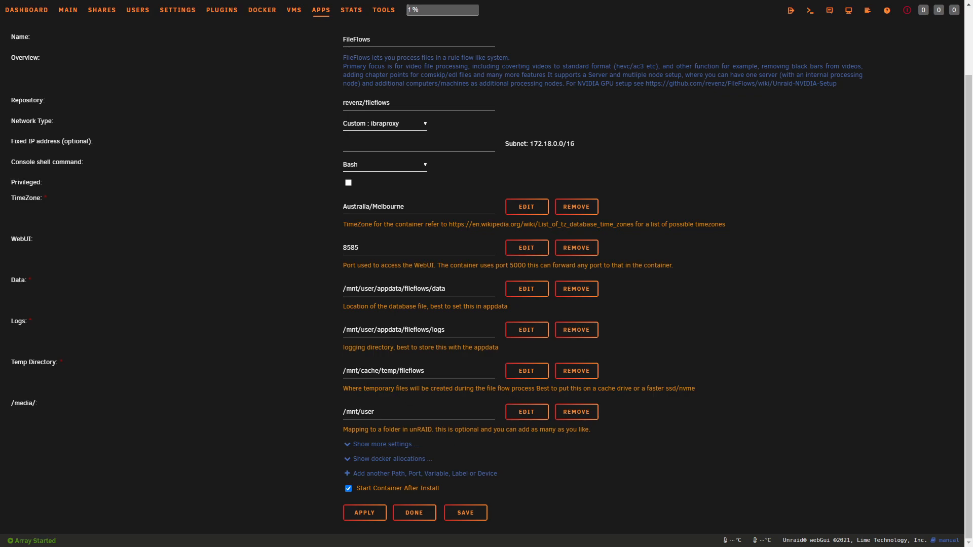
{"action": "left_click_drag", "start_coordinate": [361, 371], "coordinate": [379, 371]}
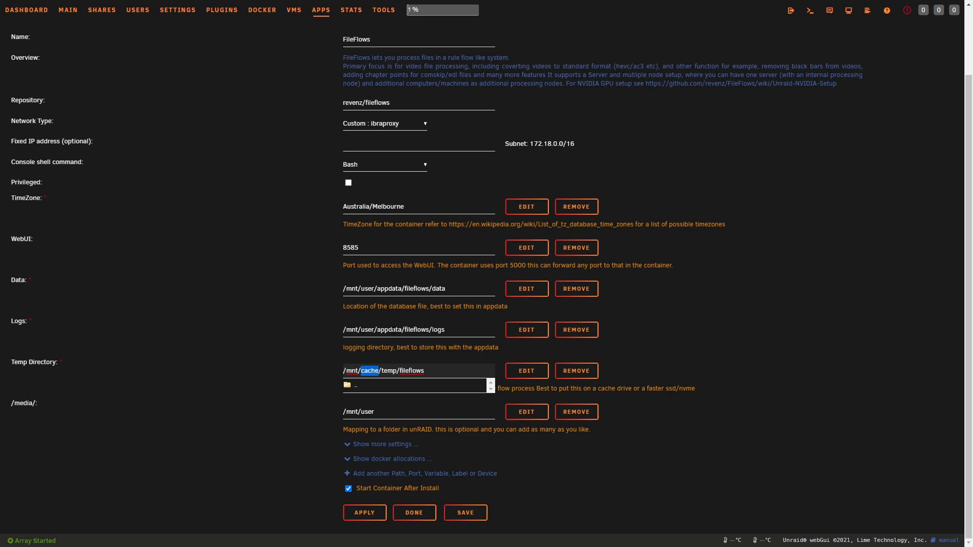
{"action": "left_click", "coordinate": [211, 375]}
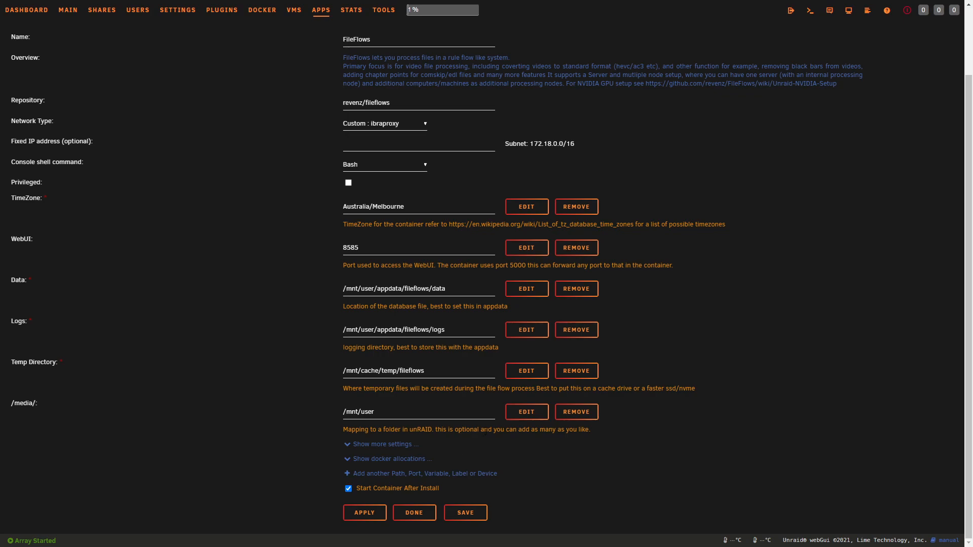
{"action": "left_click", "coordinate": [440, 409]}
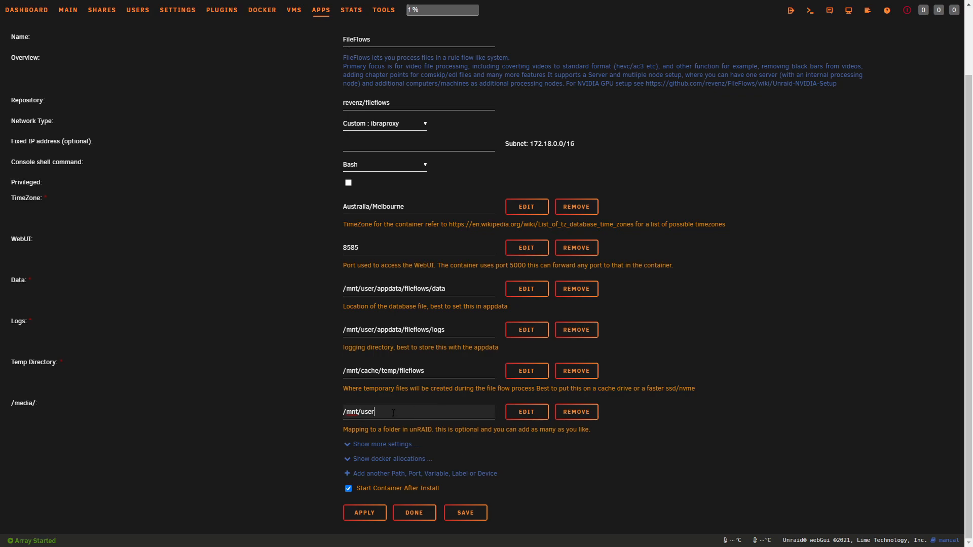
{"action": "left_click", "coordinate": [375, 445]}
{"action": "left_click", "coordinate": [373, 445]}
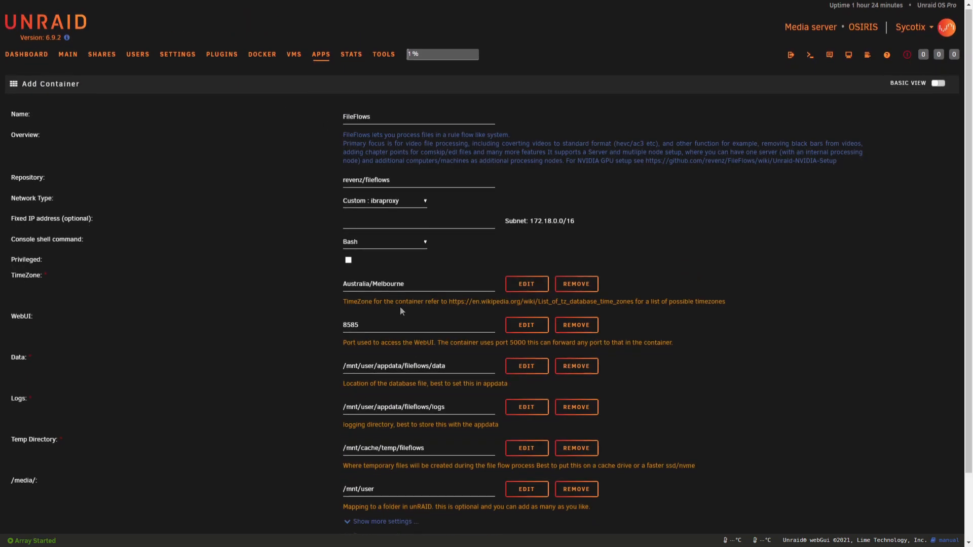
{"action": "left_click", "coordinate": [370, 516]}
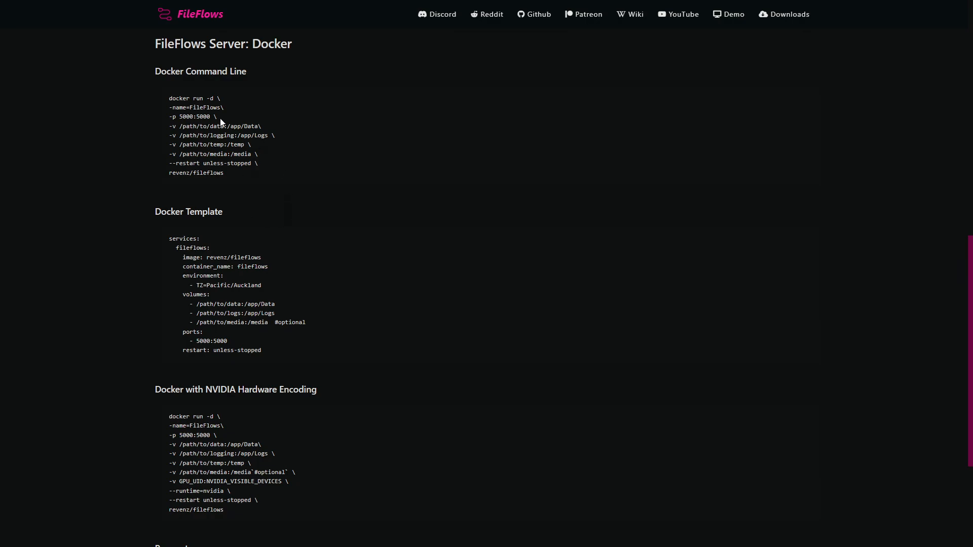
Step: Examine the Docker command line, Docker template and NVIDIA hardware encoding examples on the FileFlows downloads page
{"action": "left_click_drag", "start_coordinate": [223, 172], "coordinate": [148, 99]}
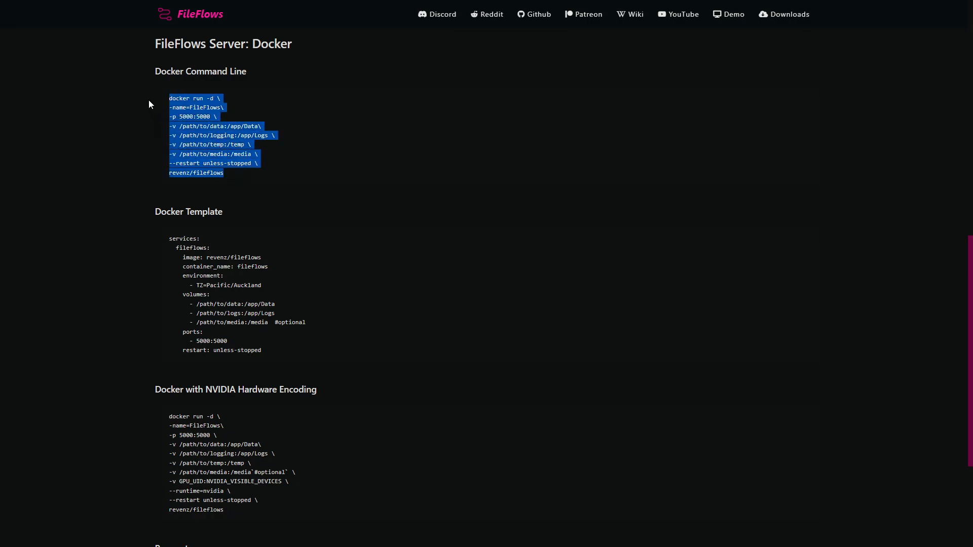
{"action": "left_click", "coordinate": [85, 281]}
{"action": "left_click_drag", "start_coordinate": [261, 350], "coordinate": [135, 232]}
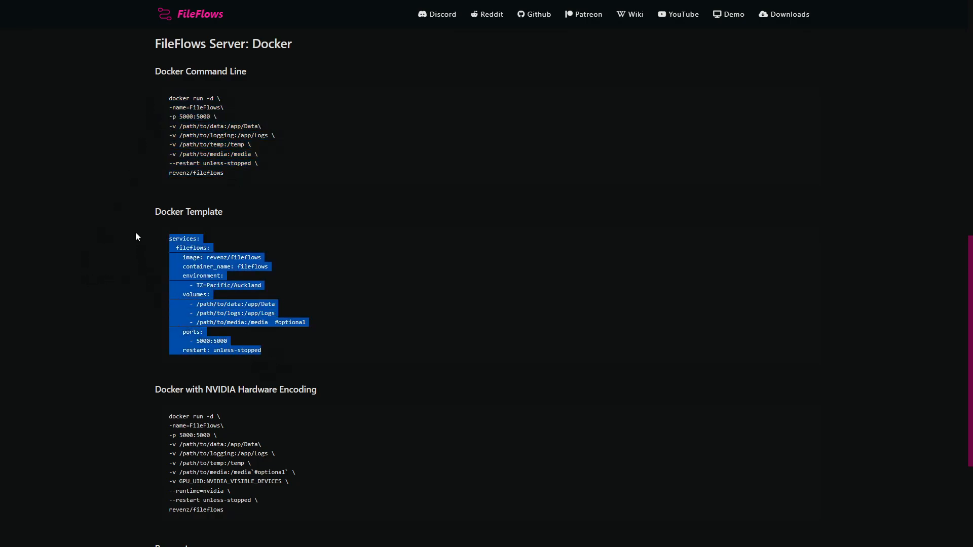
{"action": "left_click", "coordinate": [214, 290]}
{"action": "left_click_drag", "start_coordinate": [261, 350], "coordinate": [153, 246]}
{"action": "scroll", "coordinate": [254, 333], "scroll_direction": "down", "scroll_amount": 3}
{"action": "left_click_drag", "start_coordinate": [251, 320], "coordinate": [145, 241]}
{"action": "left_click", "coordinate": [135, 302]}
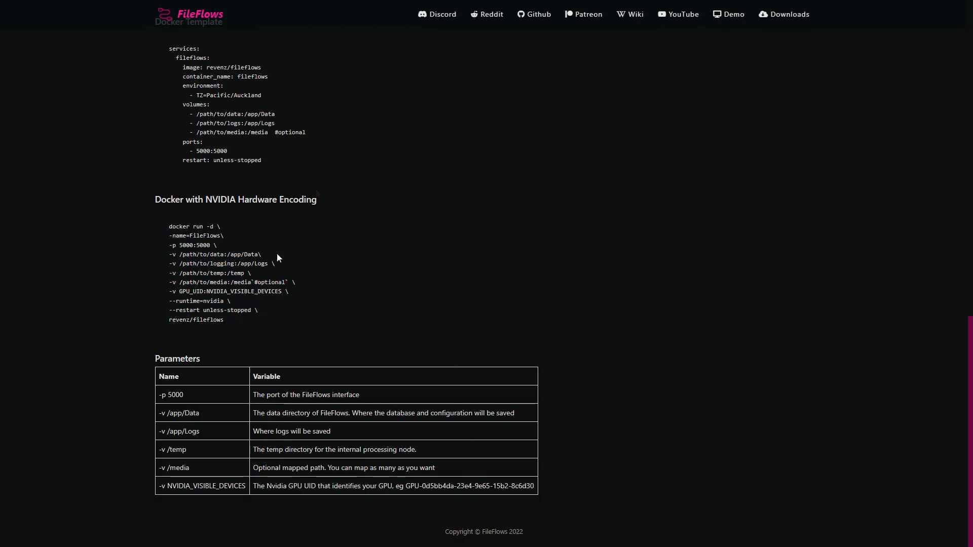
{"action": "scroll", "coordinate": [345, 255], "scroll_direction": "up", "scroll_amount": 10}
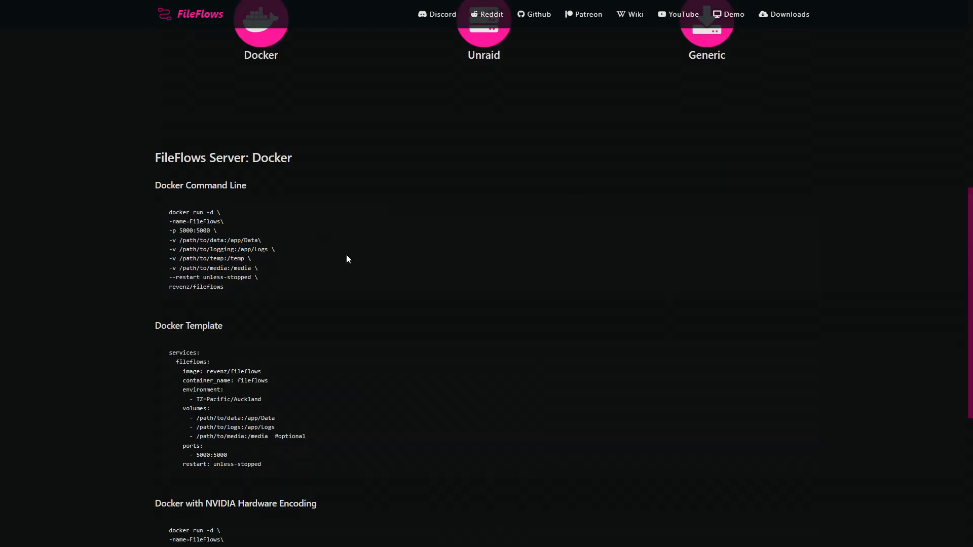
{"action": "scroll", "coordinate": [342, 251], "scroll_direction": "down", "scroll_amount": 5}
{"action": "scroll", "coordinate": [343, 253], "scroll_direction": "down", "scroll_amount": 1}
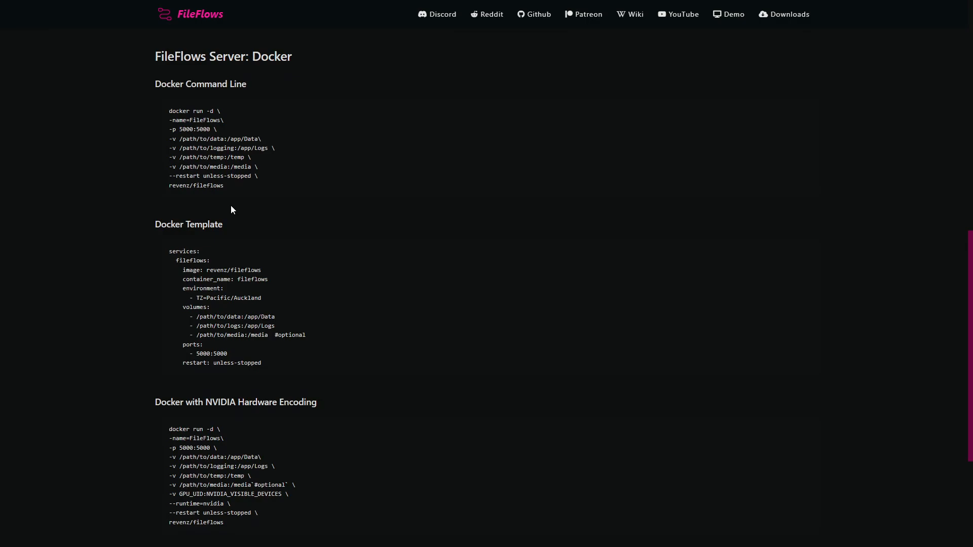
{"action": "left_click_drag", "start_coordinate": [261, 365], "coordinate": [150, 271]}
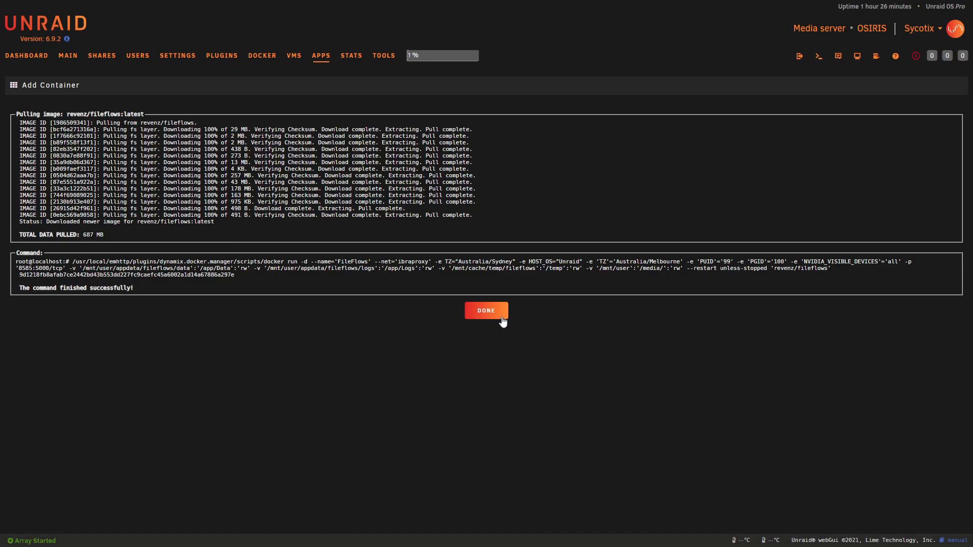
Step: Close the completed FileFlows installation in Unraid and show the list of Docker containers
{"action": "left_click", "coordinate": [505, 315]}
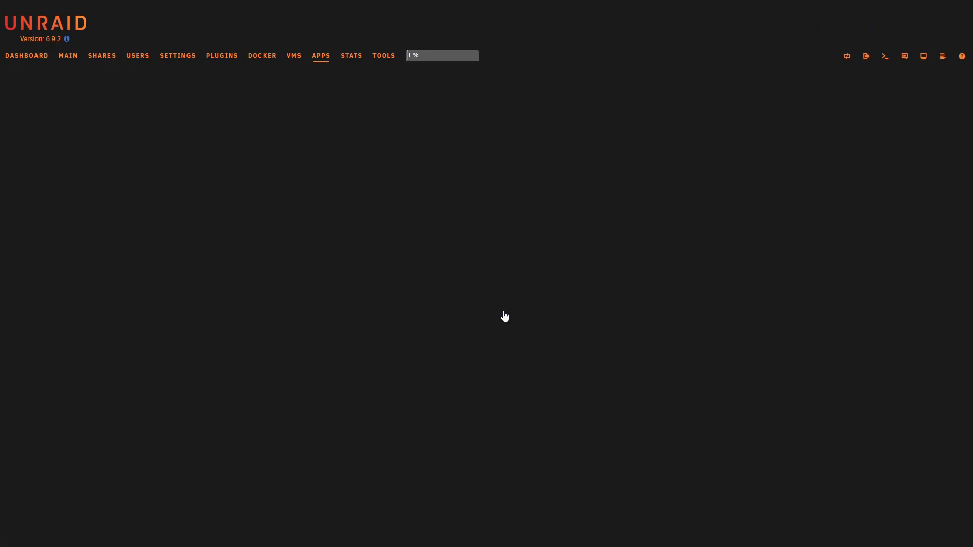
{"action": "left_click", "coordinate": [272, 65]}
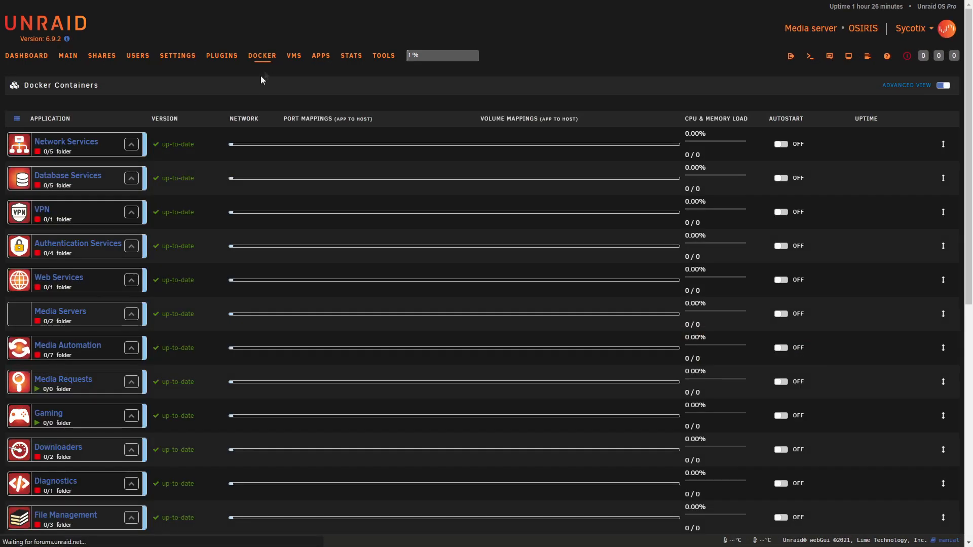
Step: Open the FileFlows container's web interface from the Docker list and show its flows
{"action": "scroll", "coordinate": [97, 370], "scroll_direction": "down", "scroll_amount": 6}
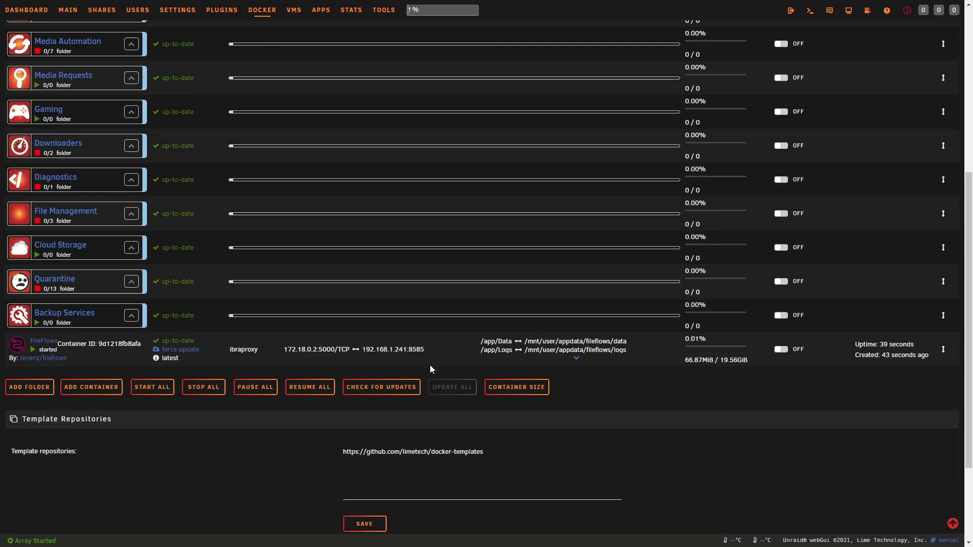
{"action": "left_click", "coordinate": [20, 348]}
{"action": "left_click", "coordinate": [35, 366]}
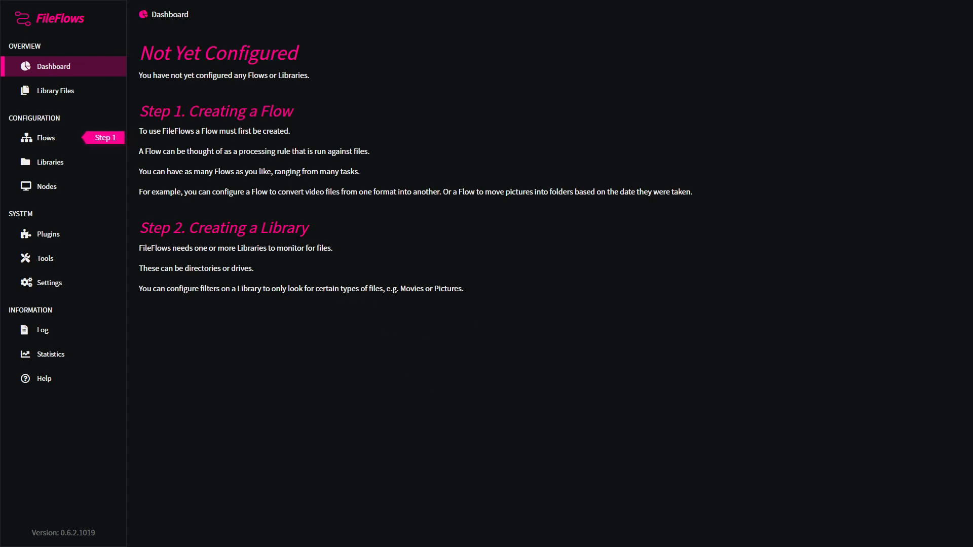
{"action": "left_click", "coordinate": [45, 142]}
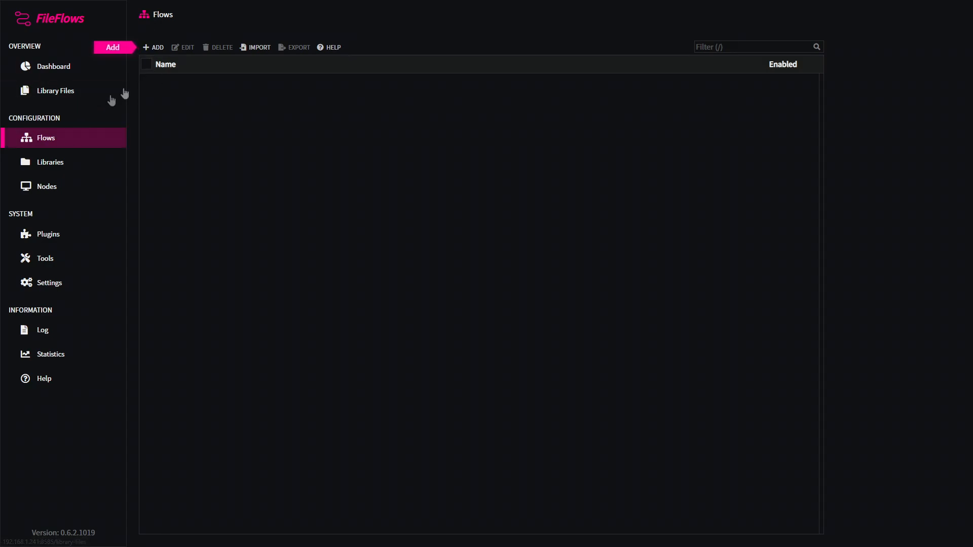
{"action": "left_click", "coordinate": [147, 48]}
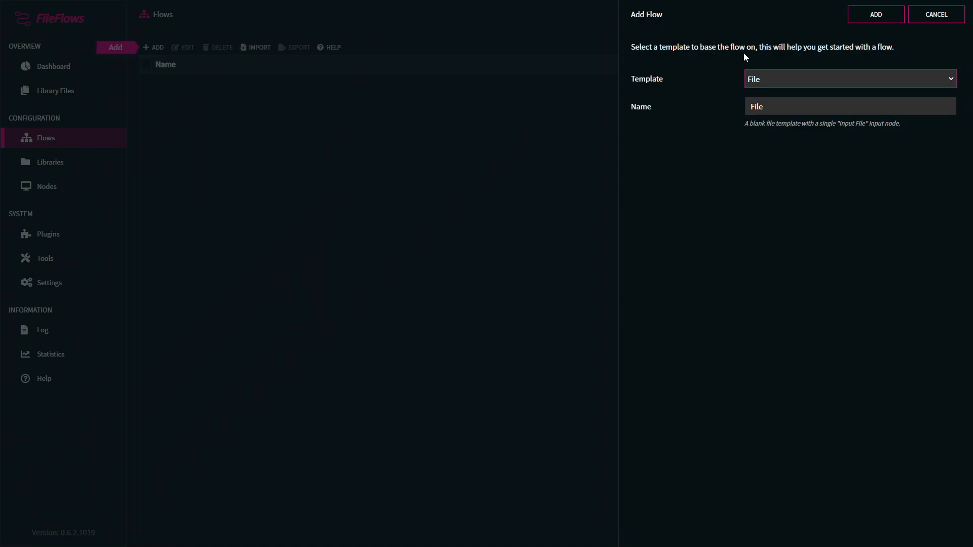
{"action": "left_click", "coordinate": [778, 83]}
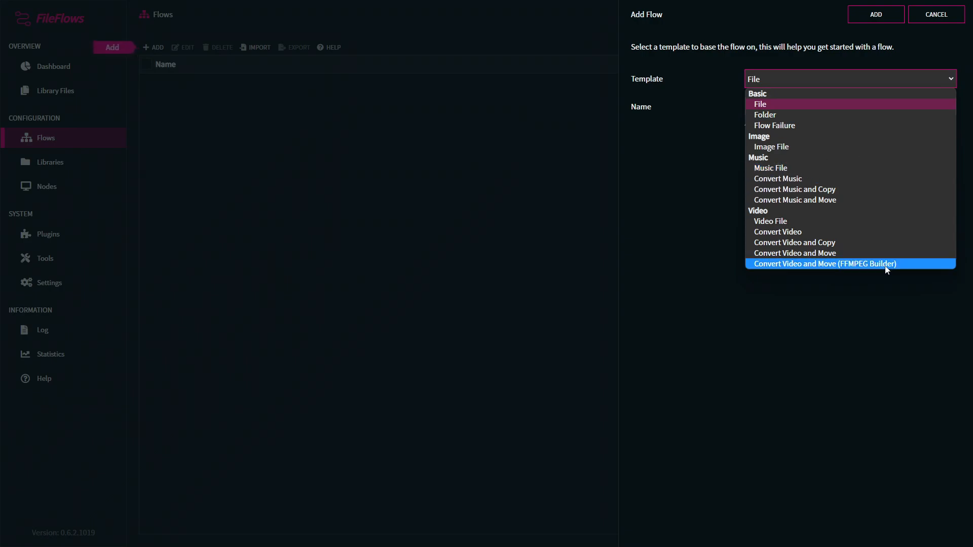
{"action": "left_click", "coordinate": [767, 107]}
{"action": "left_click", "coordinate": [776, 105]}
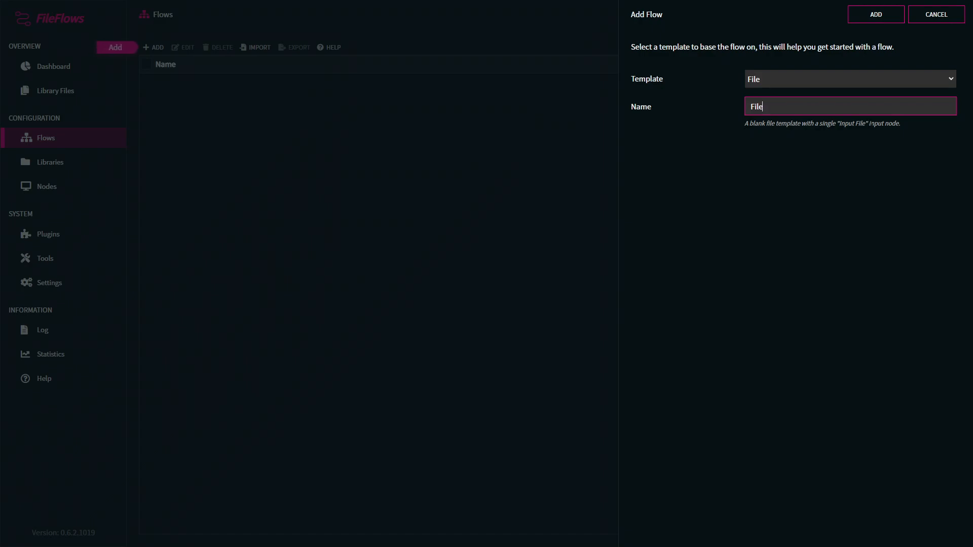
{"action": "left_click", "coordinate": [876, 20]}
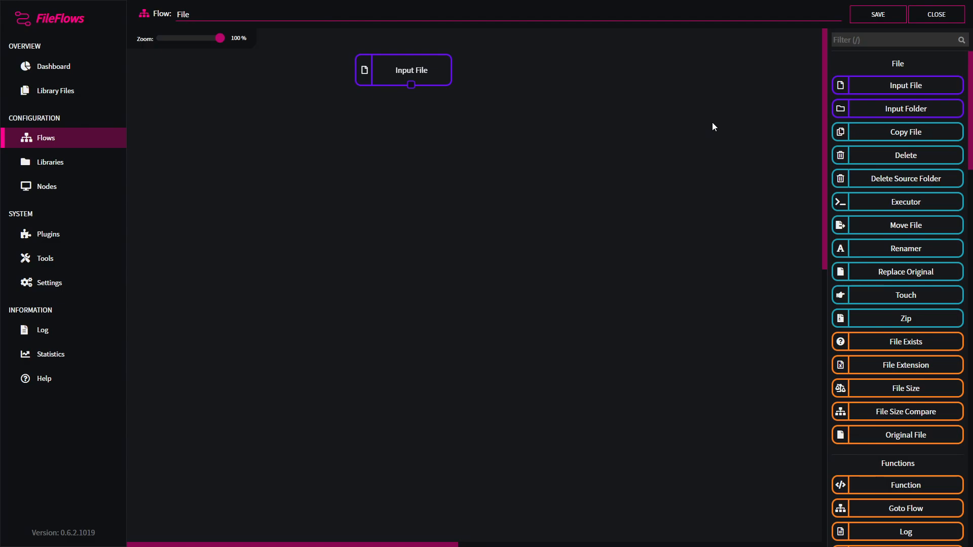
{"action": "left_click", "coordinate": [397, 75]}
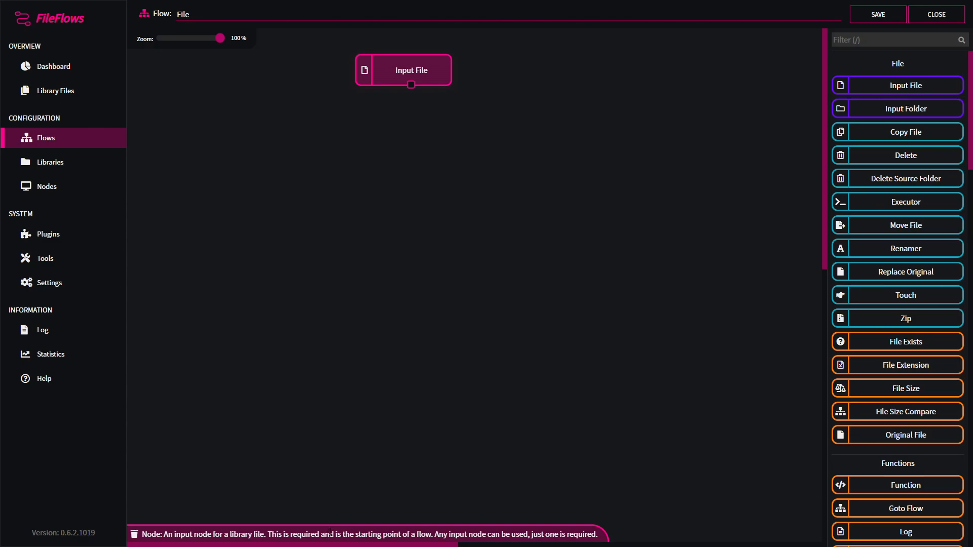
{"action": "left_click", "coordinate": [887, 23]}
{"action": "left_click", "coordinate": [947, 14]}
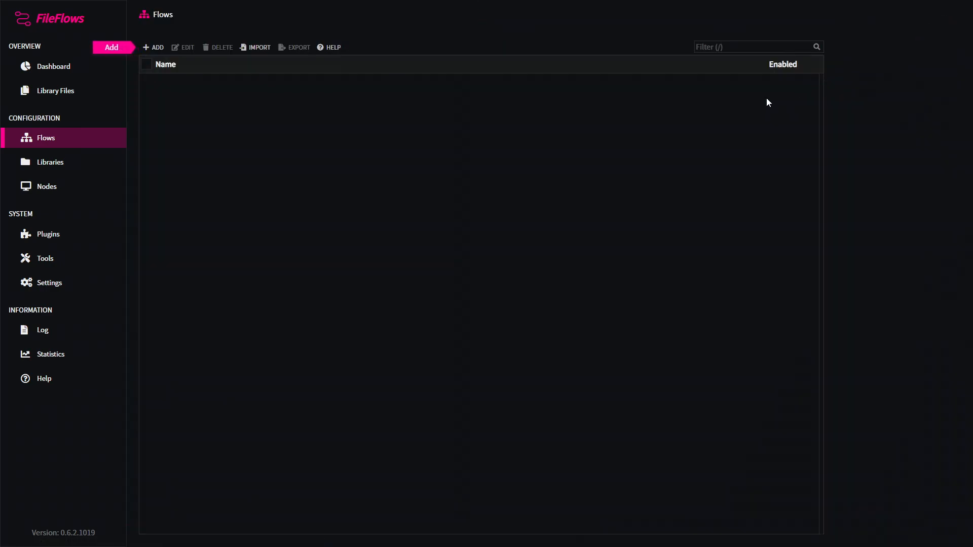
Step: Add a flow from the Convert Video template with video codec H264, audio codec AC3 and Crop Black Bars enabled
{"action": "left_click", "coordinate": [156, 47]}
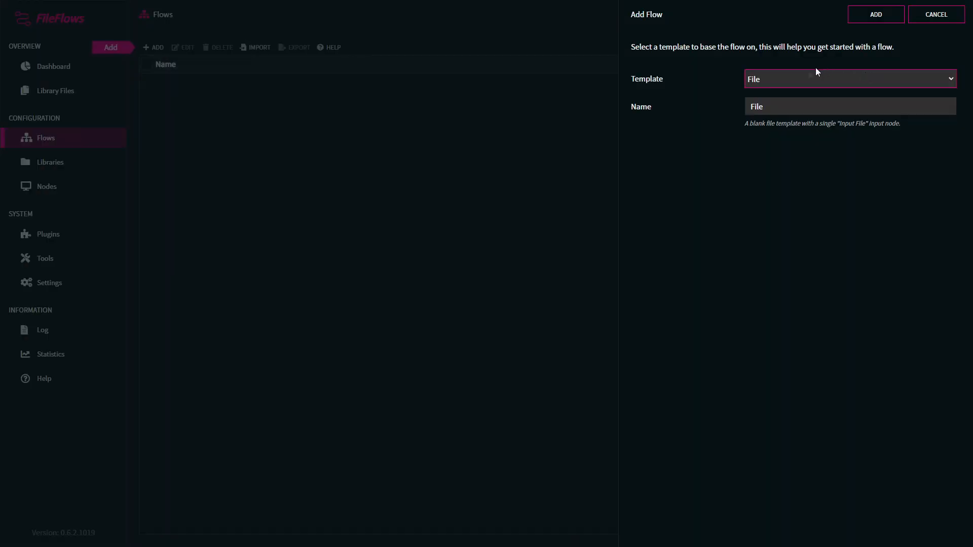
{"action": "left_click", "coordinate": [816, 77]}
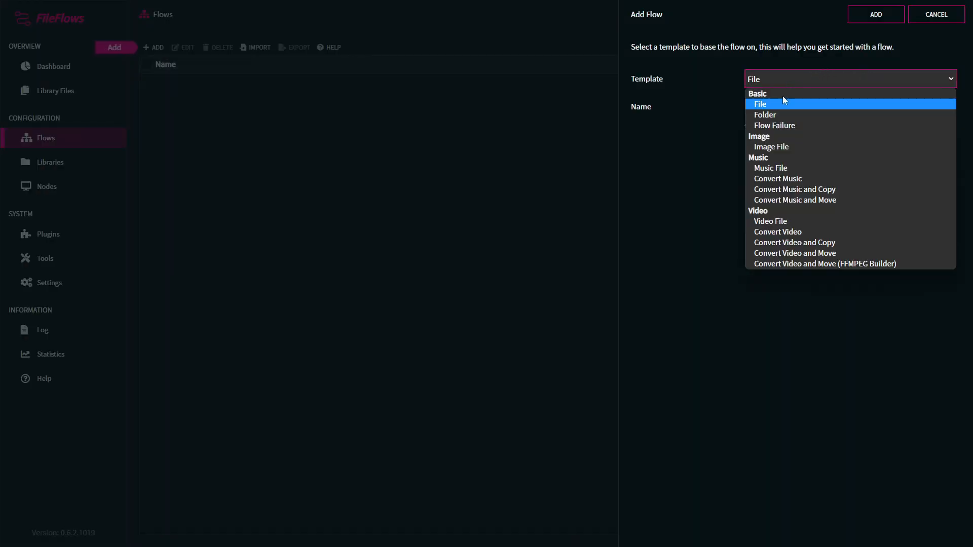
{"action": "left_click", "coordinate": [800, 232]}
{"action": "left_click", "coordinate": [798, 166]}
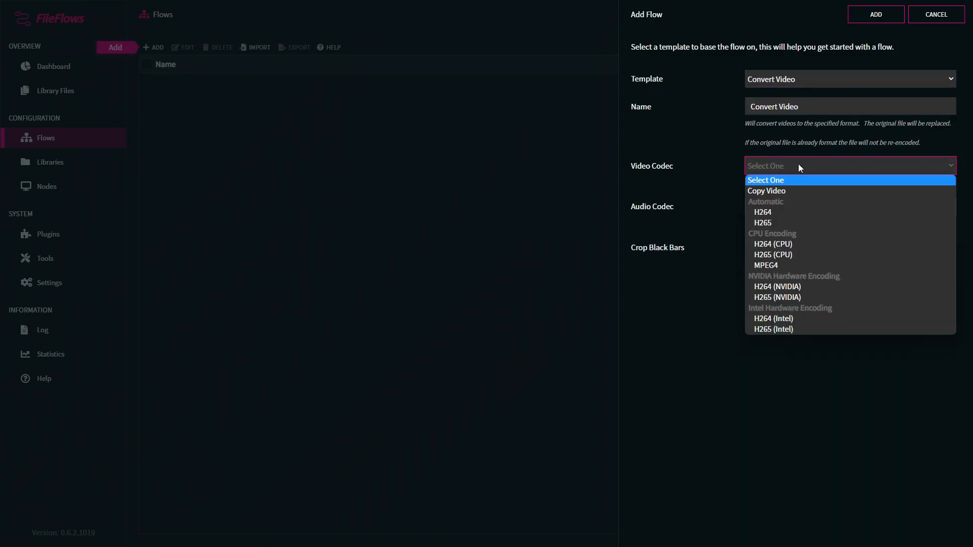
{"action": "left_click", "coordinate": [787, 212]}
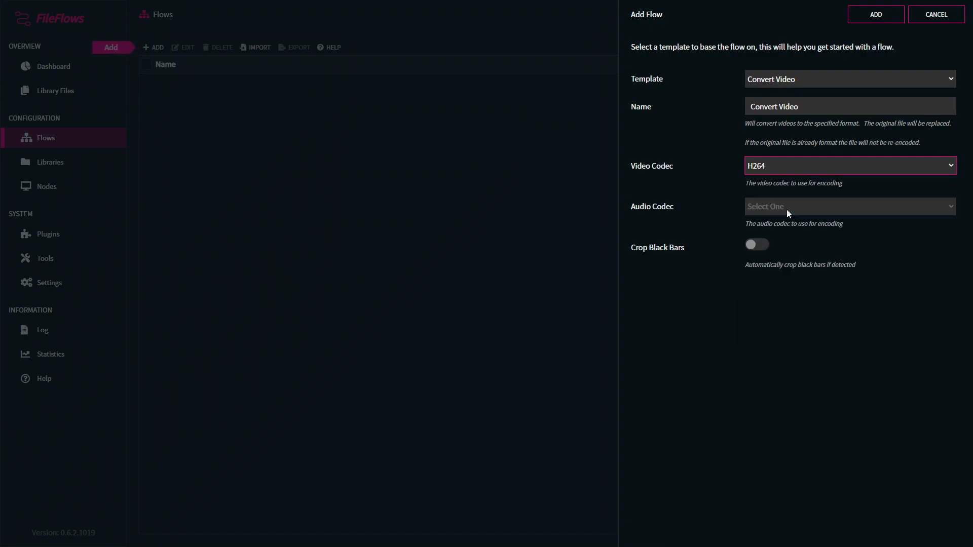
{"action": "left_click", "coordinate": [788, 212]}
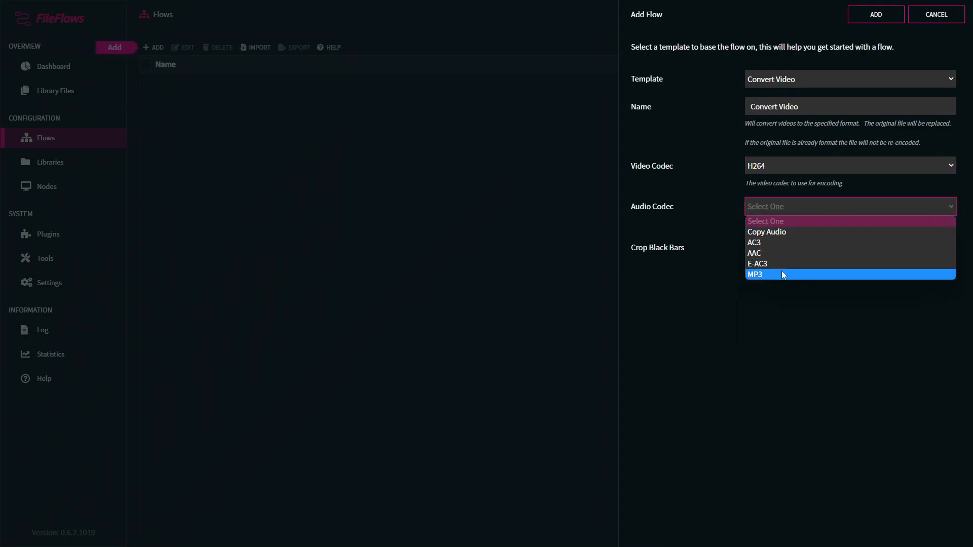
{"action": "left_click", "coordinate": [781, 244]}
{"action": "left_click_drag", "start_coordinate": [785, 304], "coordinate": [782, 302]}
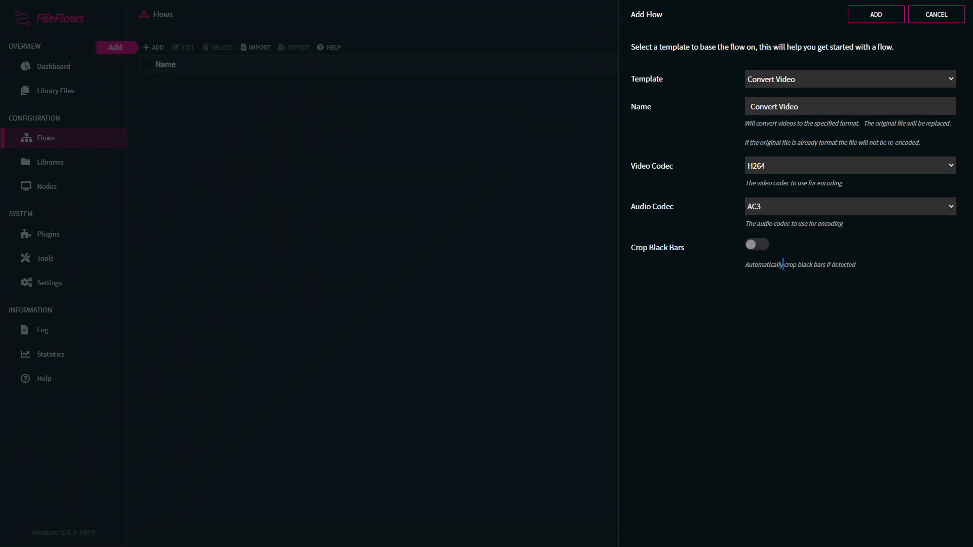
{"action": "left_click", "coordinate": [850, 333]}
{"action": "left_click", "coordinate": [760, 245]}
{"action": "left_click", "coordinate": [876, 15]}
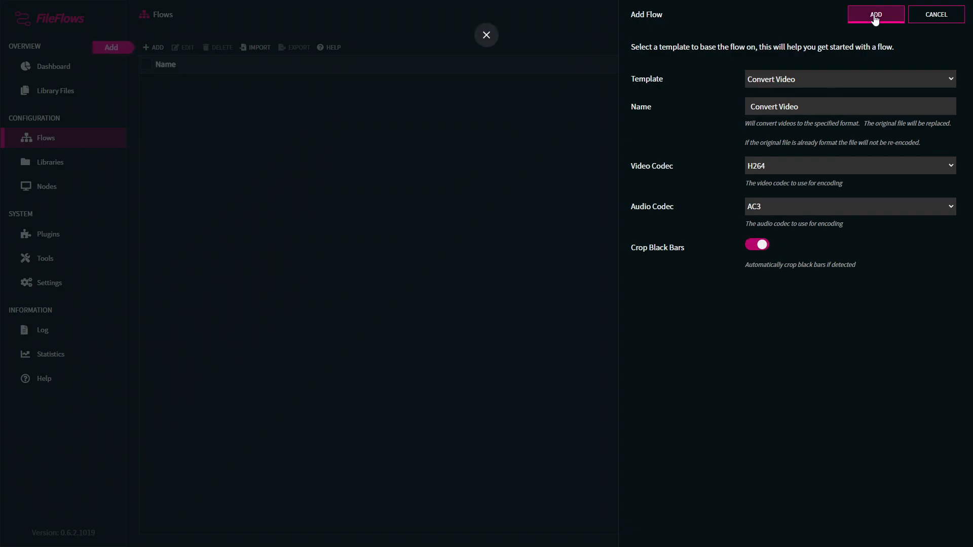
Step: Open the Convert Video flow for editing and select its Video File node
{"action": "left_click", "coordinate": [185, 87]}
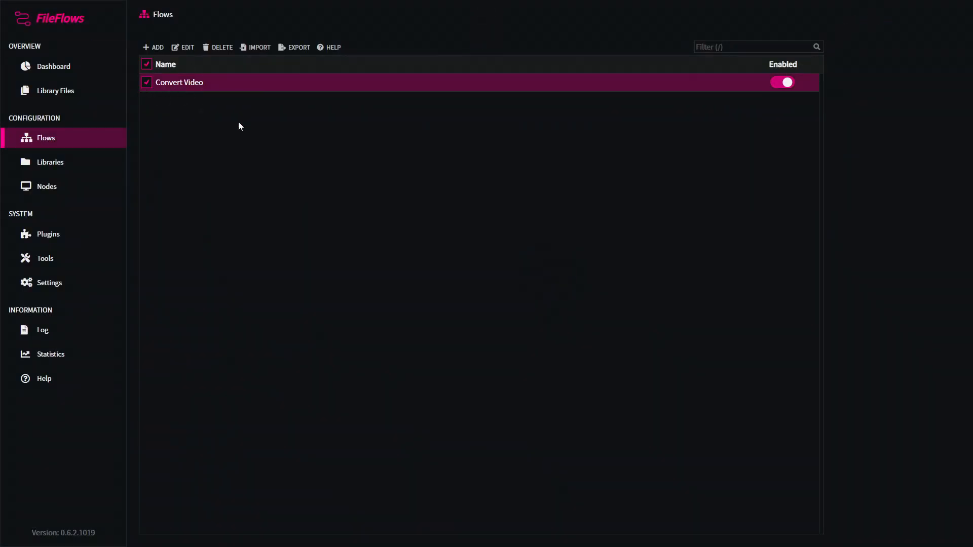
{"action": "left_click", "coordinate": [185, 48]}
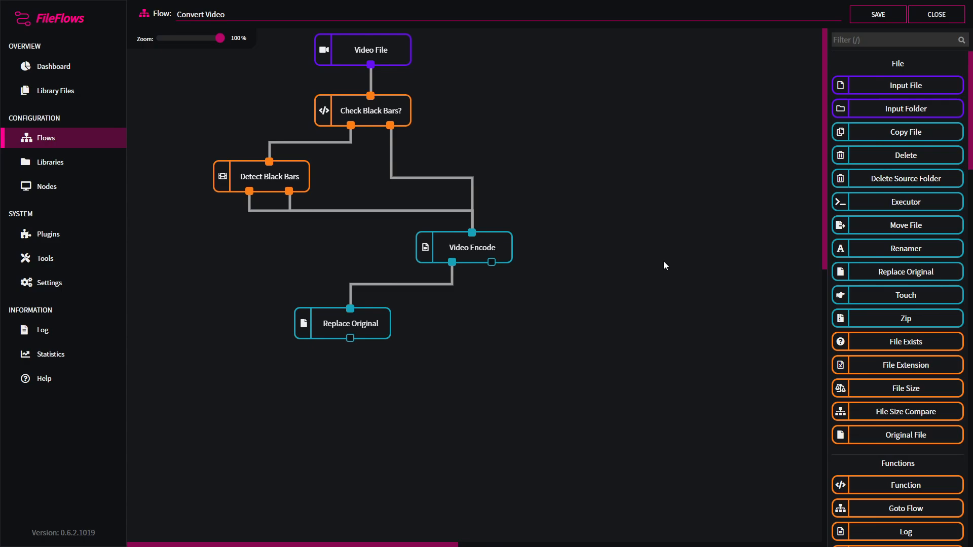
{"action": "left_click", "coordinate": [362, 54]}
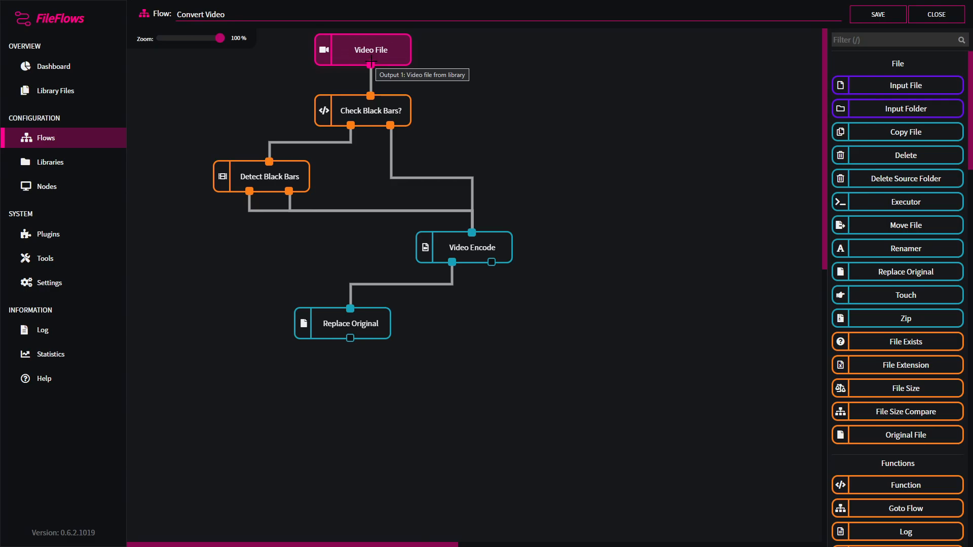
Step: Examine the Check Black Bars? function with its available templates and the settings of the Detect Black Bars node
{"action": "double_click", "coordinate": [371, 111]}
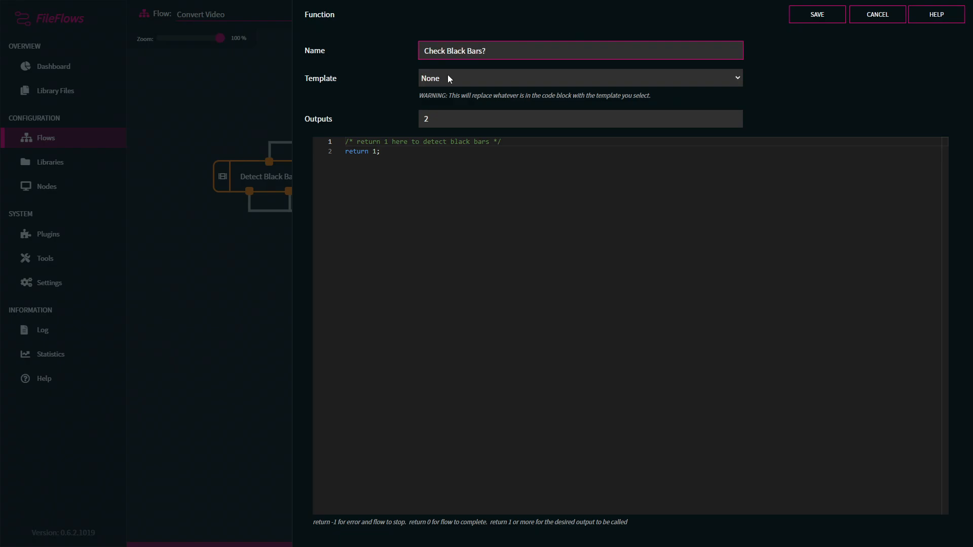
{"action": "left_click", "coordinate": [448, 77]}
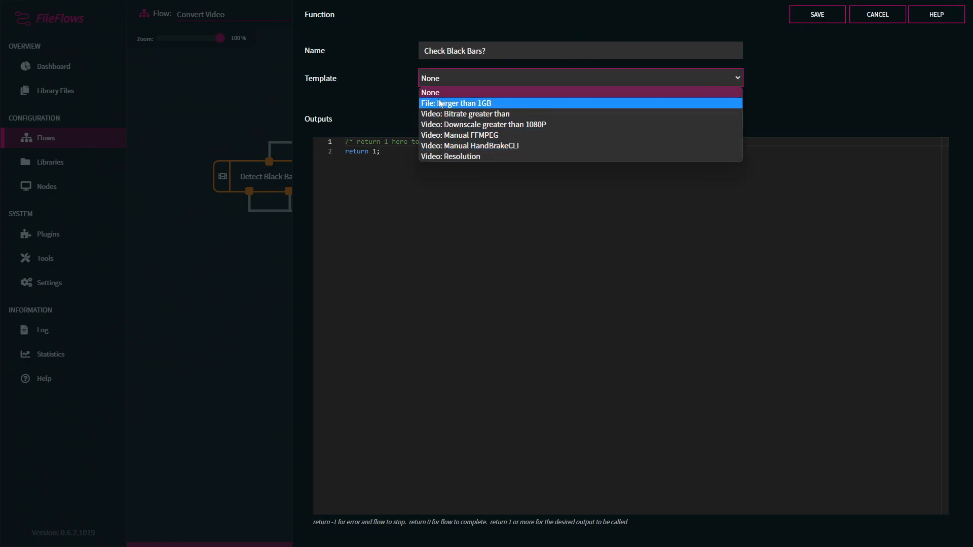
{"action": "left_click", "coordinate": [383, 93]}
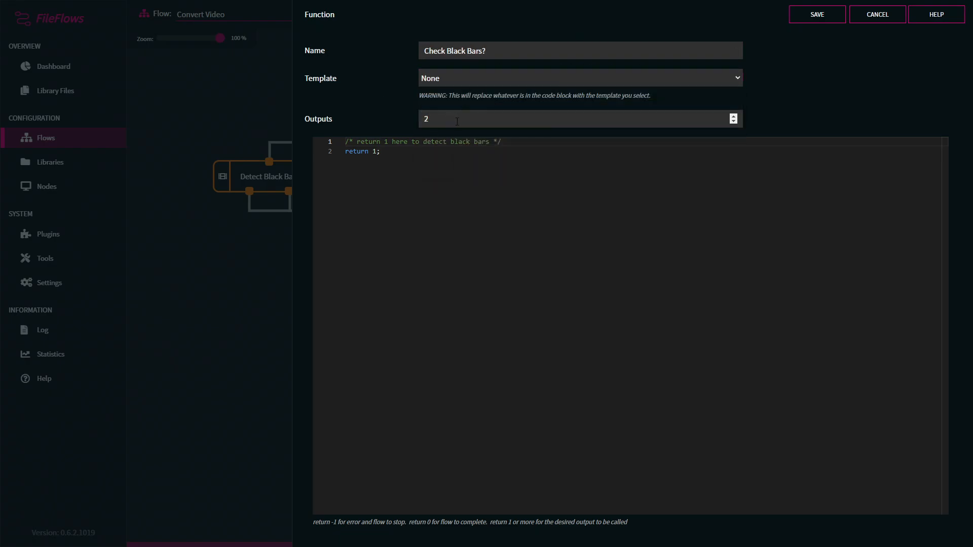
{"action": "key", "text": "Escape"}
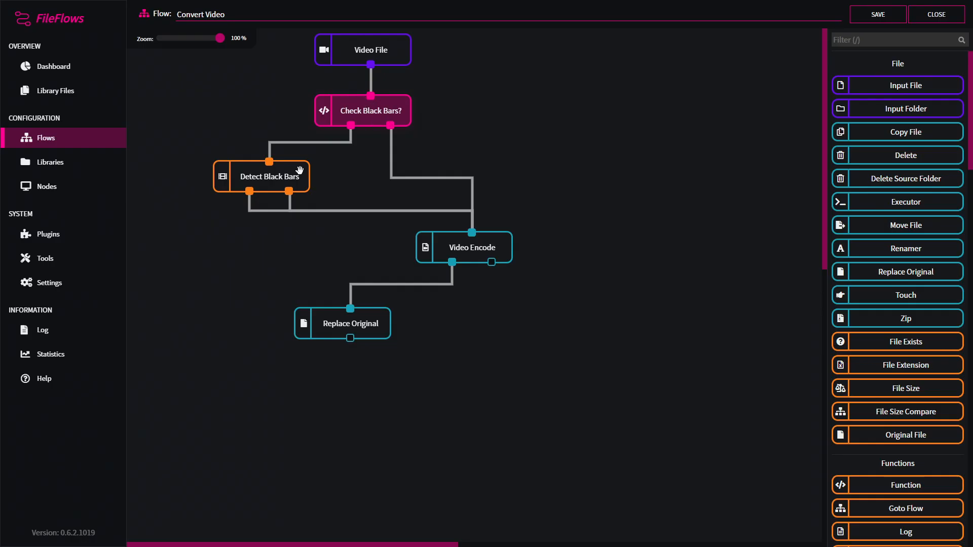
{"action": "double_click", "coordinate": [262, 178]}
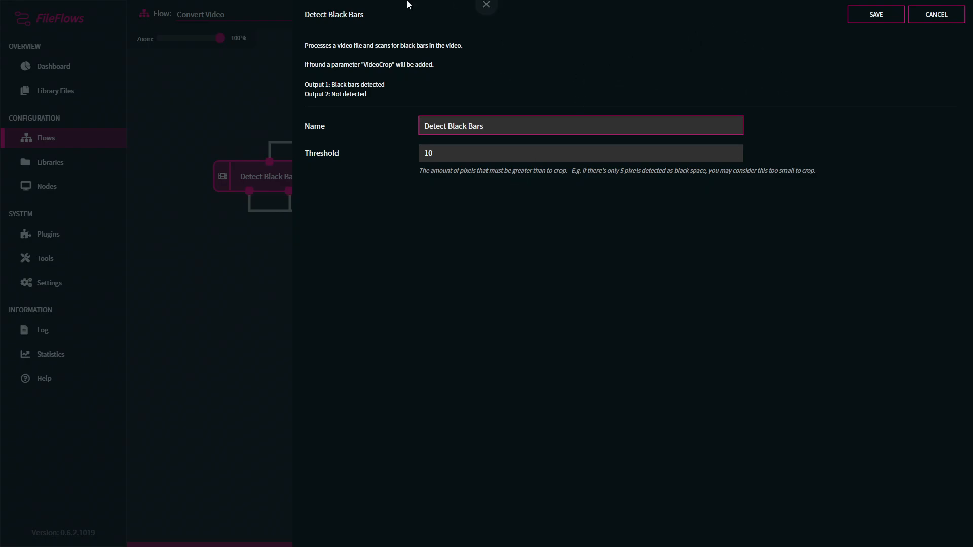
{"action": "left_click", "coordinate": [936, 14]}
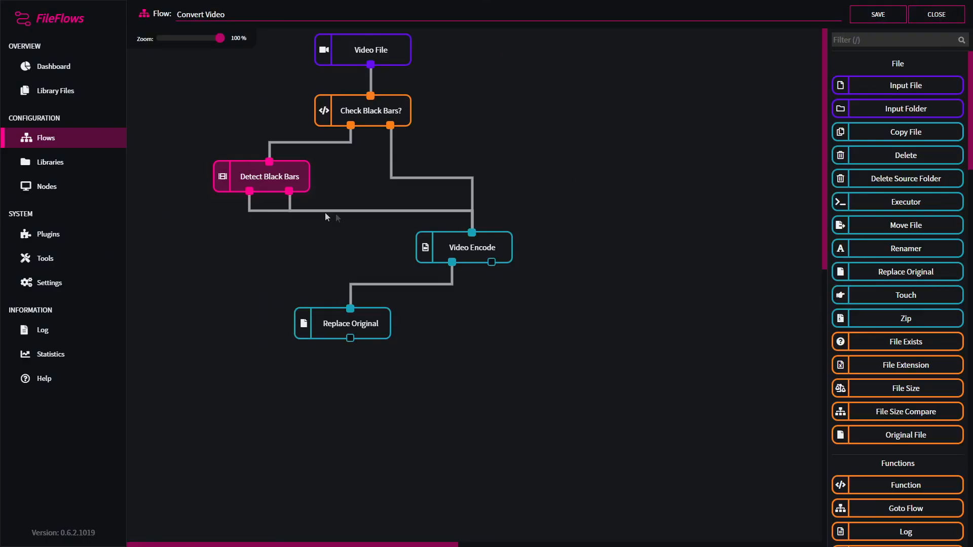
Step: Set the Video Encode node's file extension to mp4 and save the node
{"action": "double_click", "coordinate": [465, 249]}
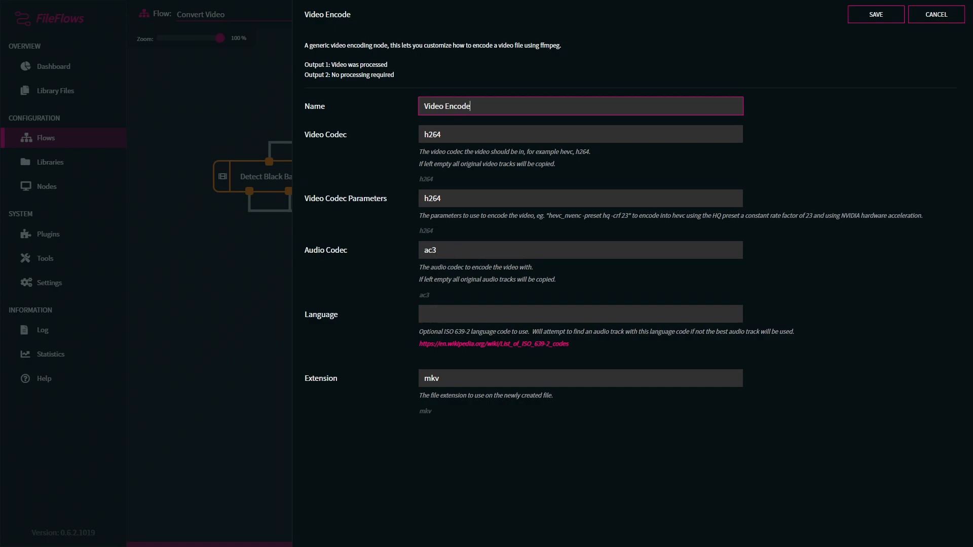
{"action": "left_click", "coordinate": [452, 379]}
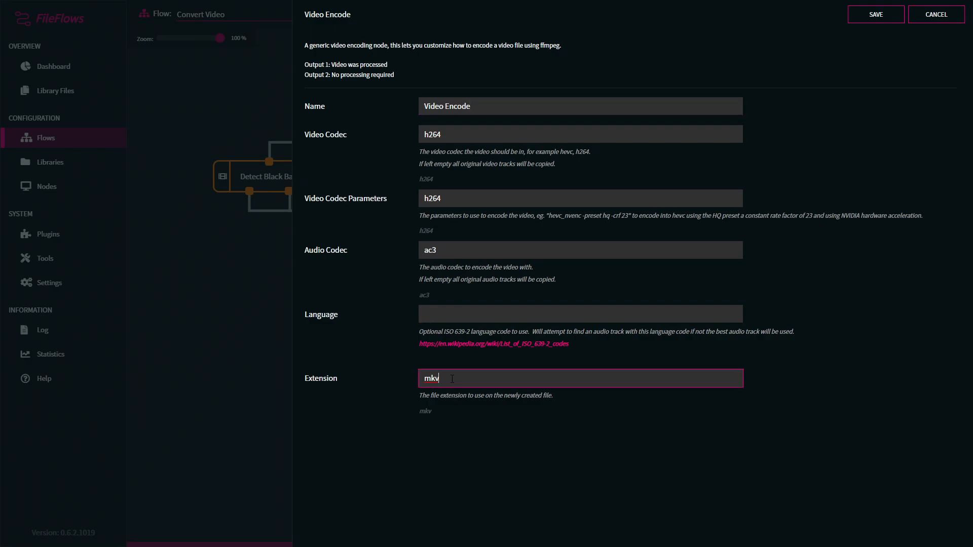
{"action": "left_click_drag", "start_coordinate": [452, 379], "coordinate": [424, 377]}
{"action": "type", "text": "mp4"}
{"action": "left_click", "coordinate": [525, 446]}
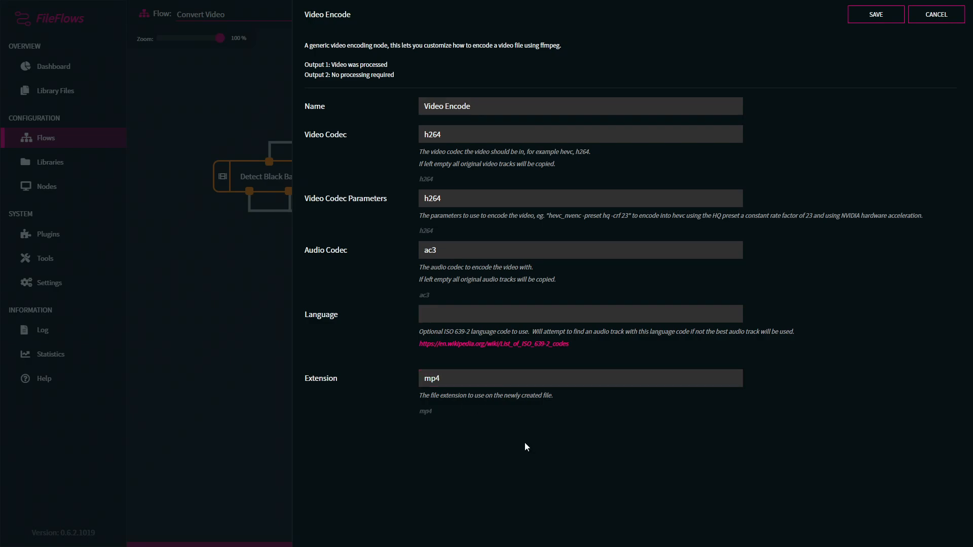
{"action": "left_click", "coordinate": [876, 14]}
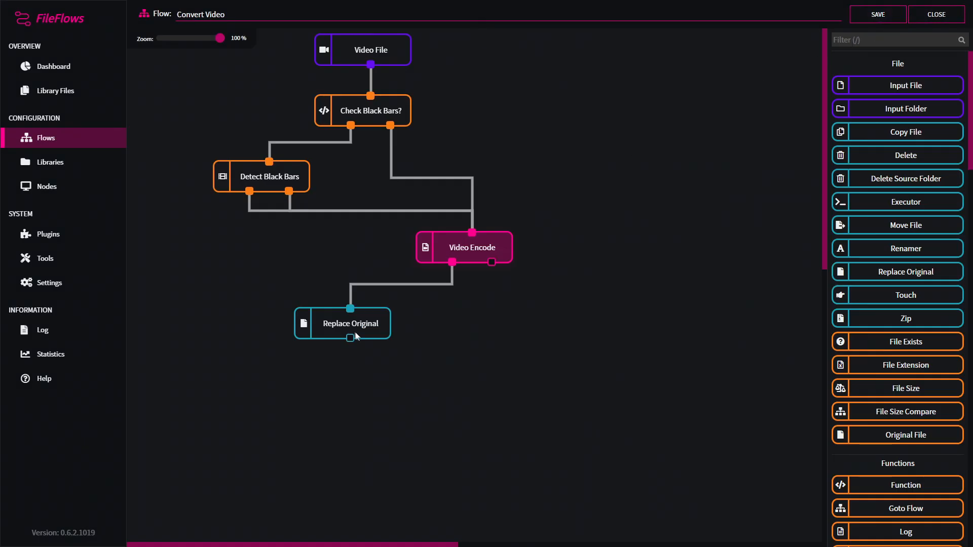
Step: Examine the description and settings of the Replace Original node
{"action": "double_click", "coordinate": [354, 323]}
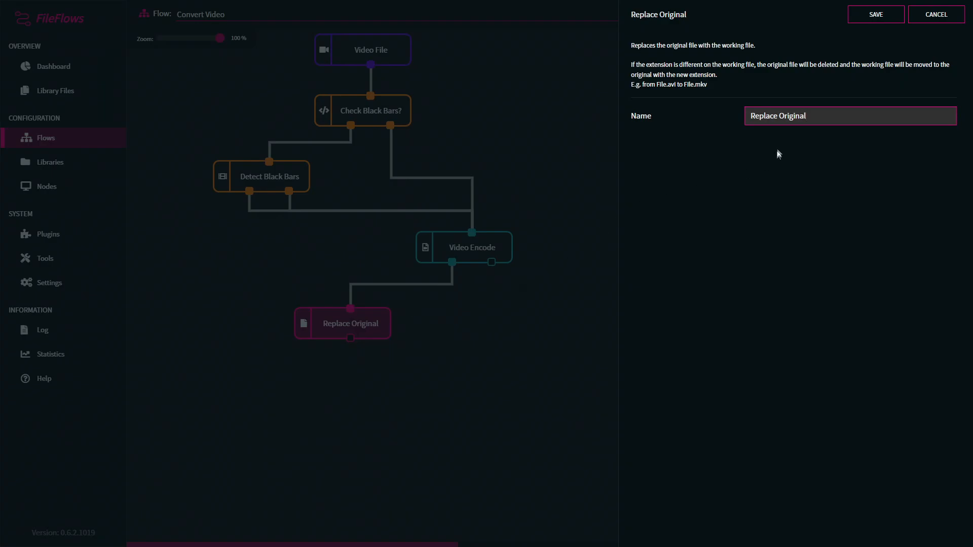
{"action": "left_click", "coordinate": [515, 331]}
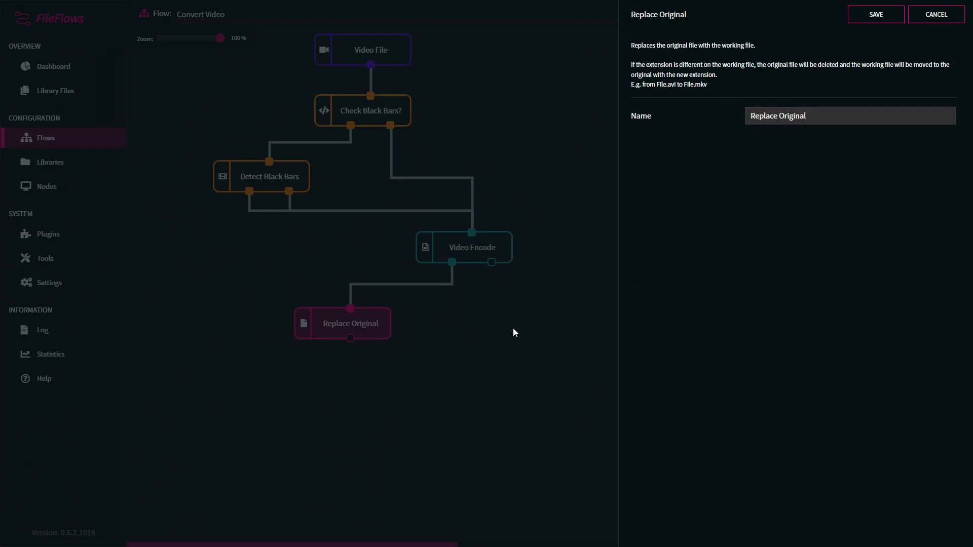
{"action": "left_click", "coordinate": [850, 14]}
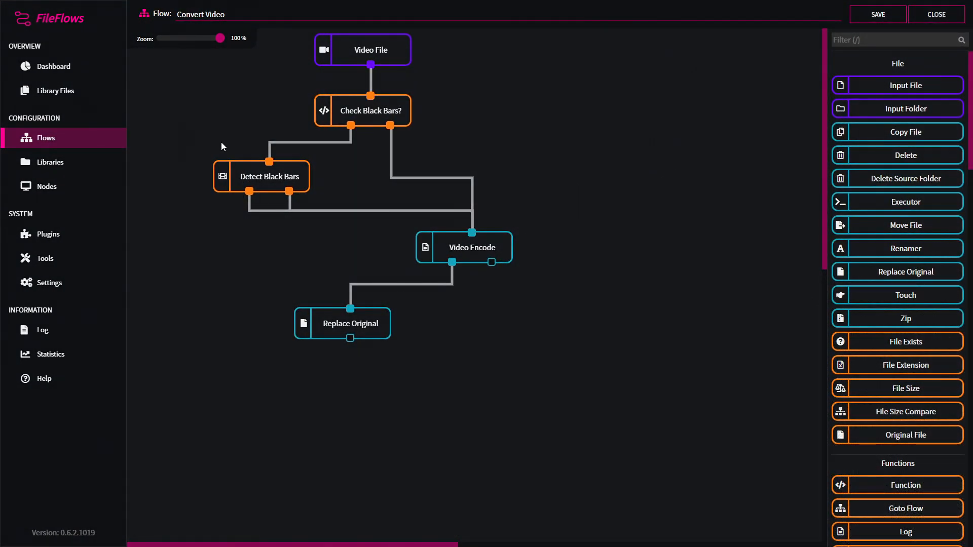
Step: Leave the Convert Video flow editor and show the list of libraries
{"action": "left_click", "coordinate": [71, 167]}
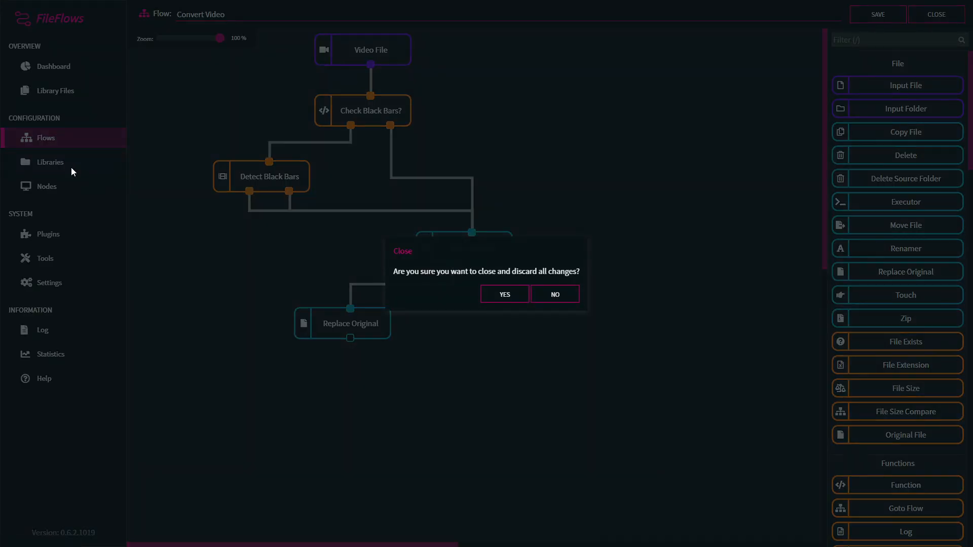
{"action": "left_click", "coordinate": [556, 299]}
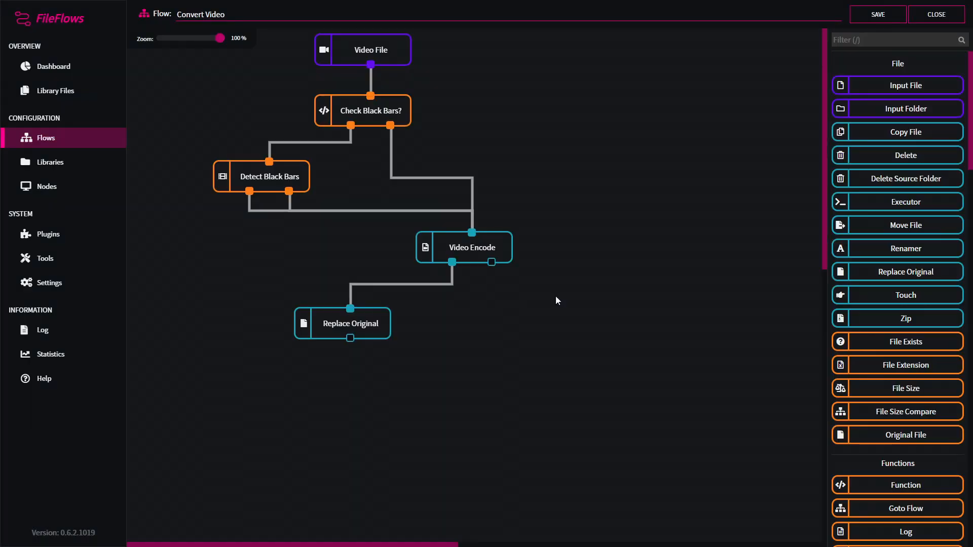
{"action": "left_click", "coordinate": [921, 23]}
{"action": "left_click", "coordinate": [71, 162]}
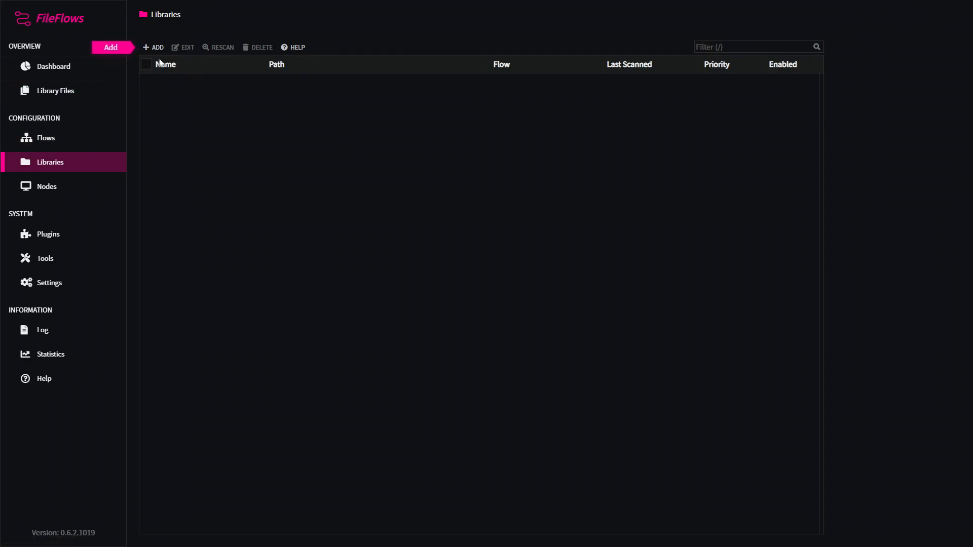
Step: Start a new library based on the generic Video Library template
{"action": "left_click", "coordinate": [157, 49]}
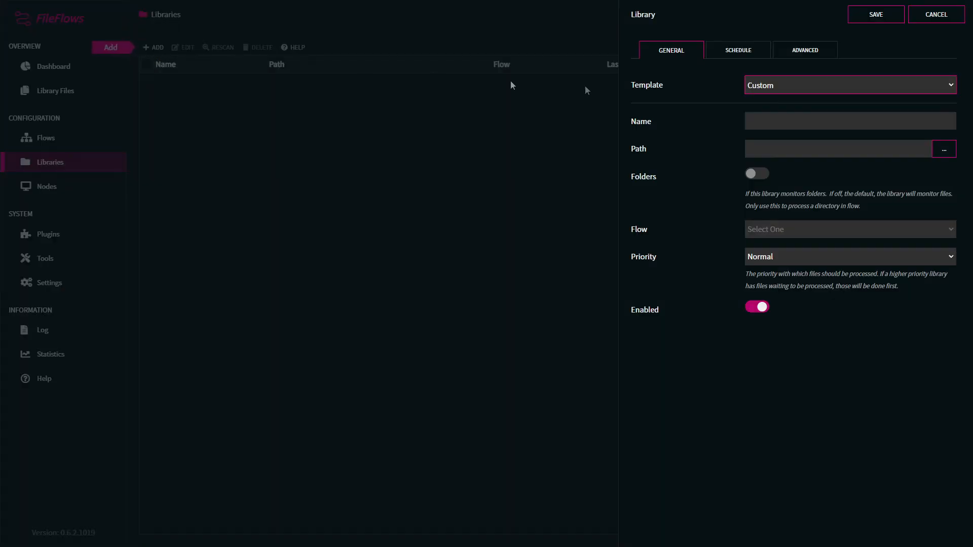
{"action": "left_click", "coordinate": [810, 86]}
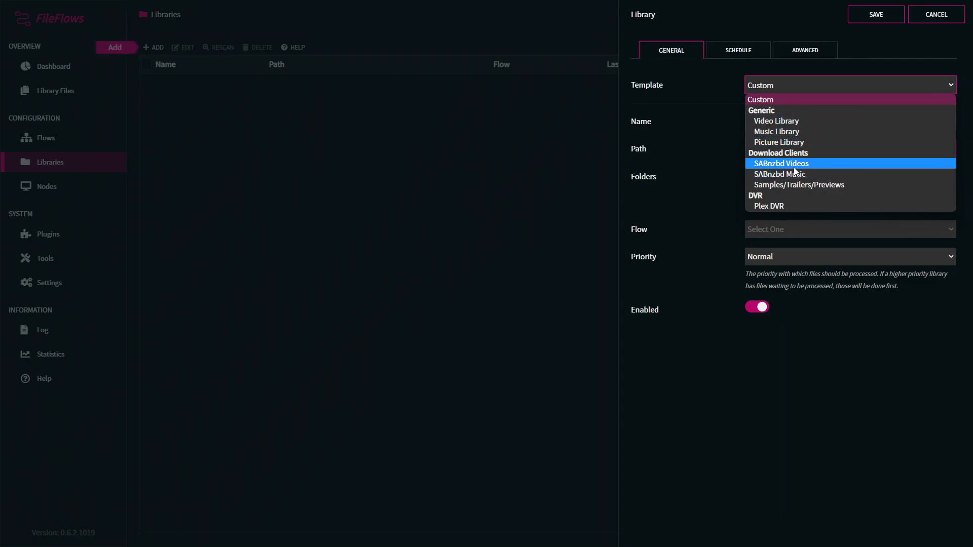
{"action": "left_click", "coordinate": [780, 122]}
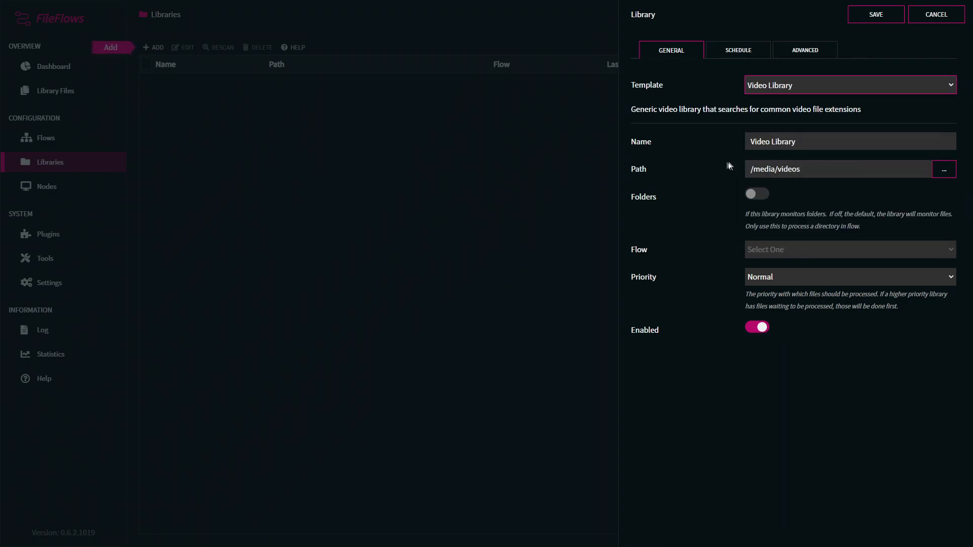
Step: Set the new library's path to /media/appdata/fileflows/videos
{"action": "left_click", "coordinate": [945, 169]}
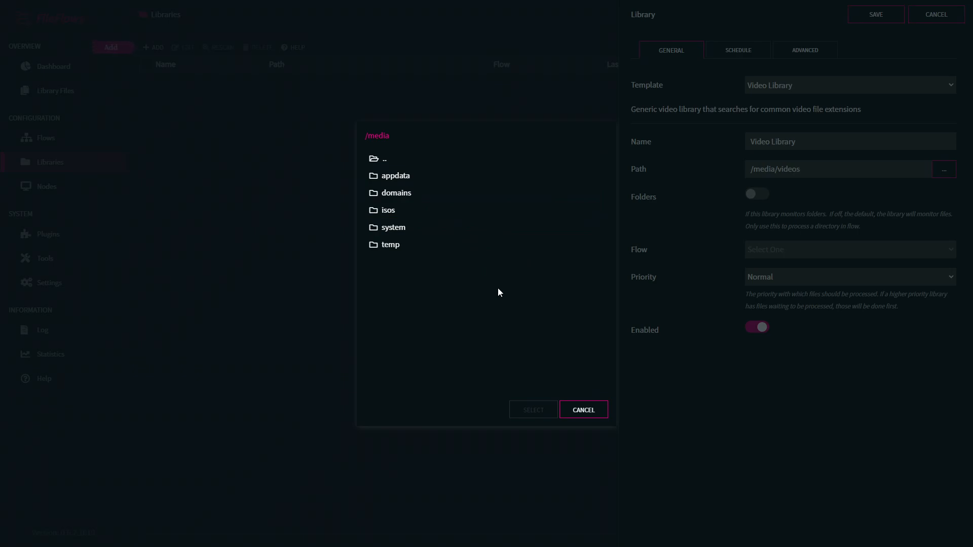
{"action": "left_click", "coordinate": [385, 179]}
{"action": "left_click", "coordinate": [529, 412]}
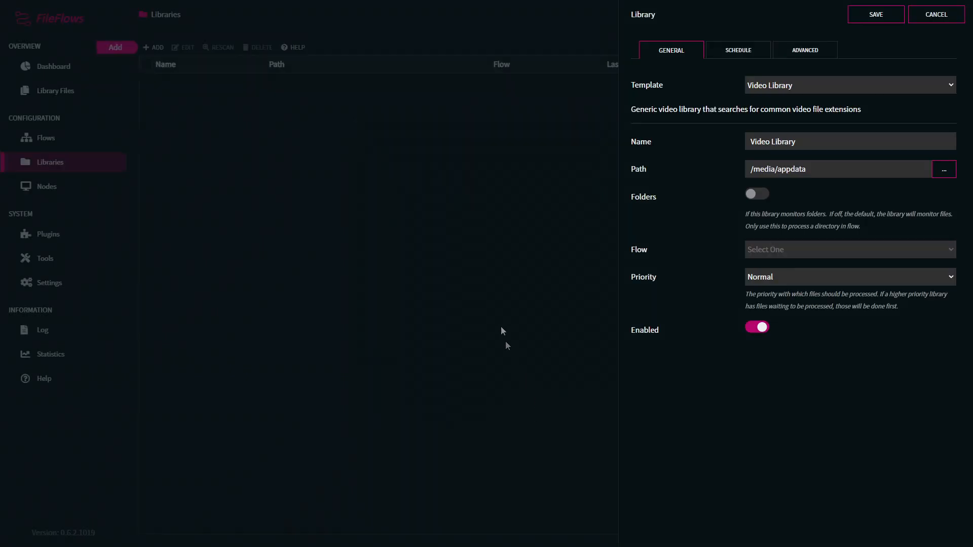
{"action": "left_click", "coordinate": [824, 169]}
{"action": "type", "text": "/reve"}
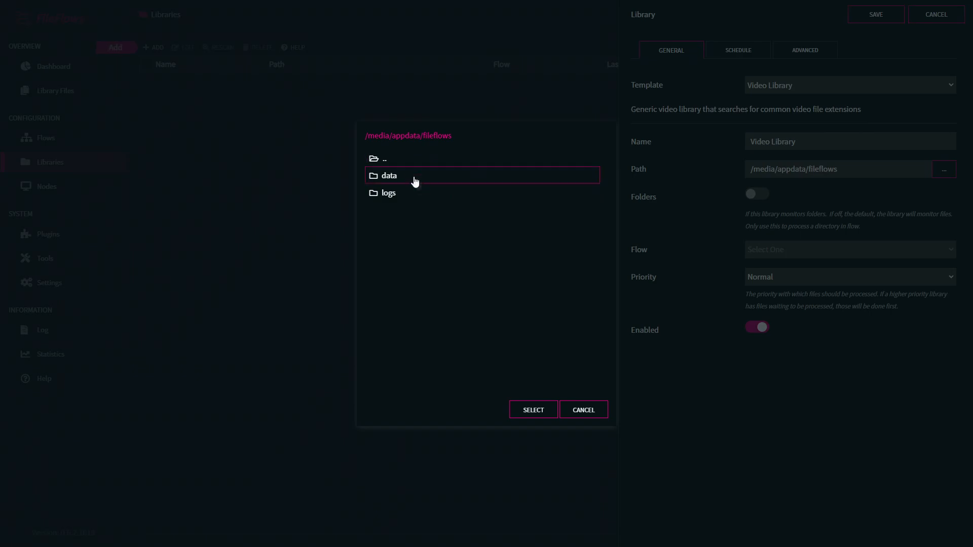
{"action": "left_click", "coordinate": [400, 160]}
{"action": "left_click", "coordinate": [550, 411]}
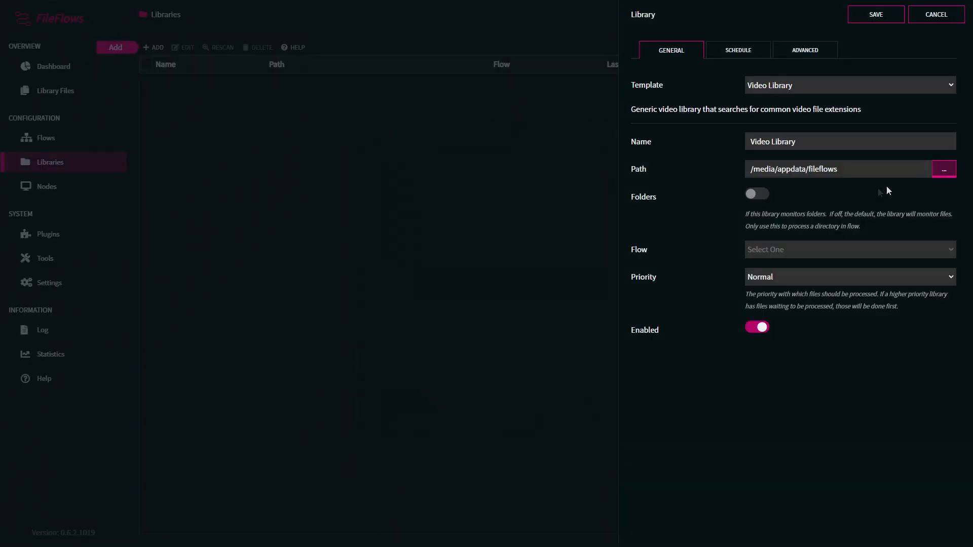
{"action": "left_click", "coordinate": [862, 170]}
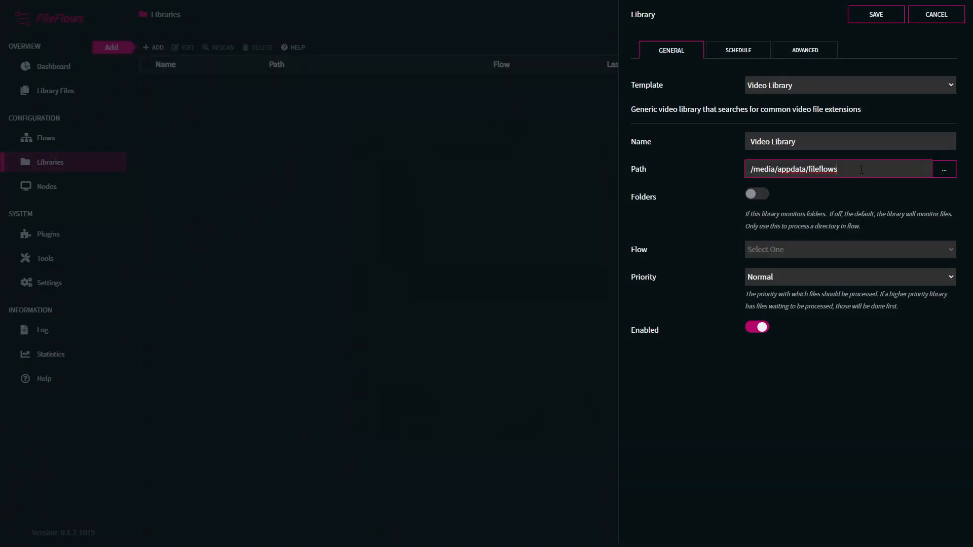
{"action": "type", "text": "/videos"}
{"action": "left_click", "coordinate": [870, 189]}
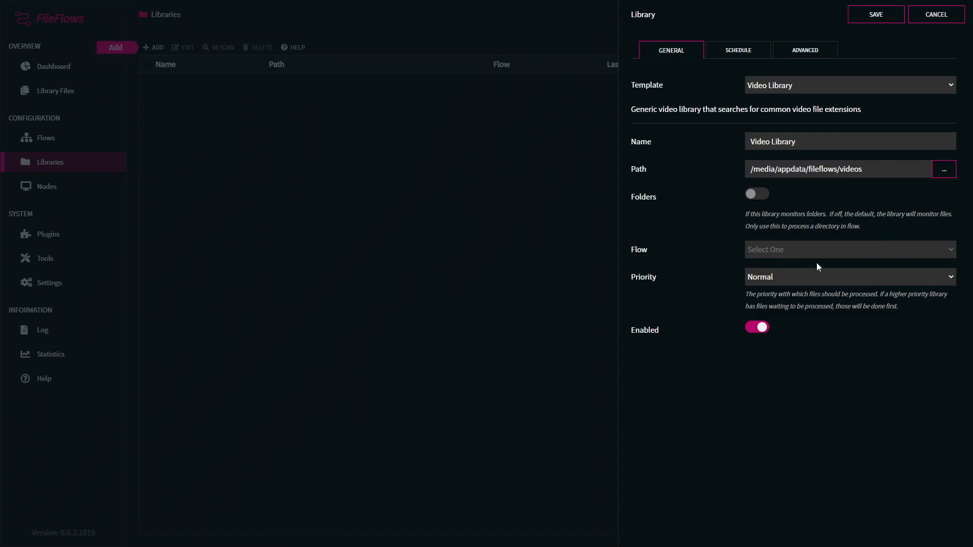
Step: Assign the Convert Video flow to the library and set its priority to High
{"action": "left_click", "coordinate": [804, 252]}
{"action": "left_click", "coordinate": [708, 252]}
{"action": "left_click", "coordinate": [768, 248]}
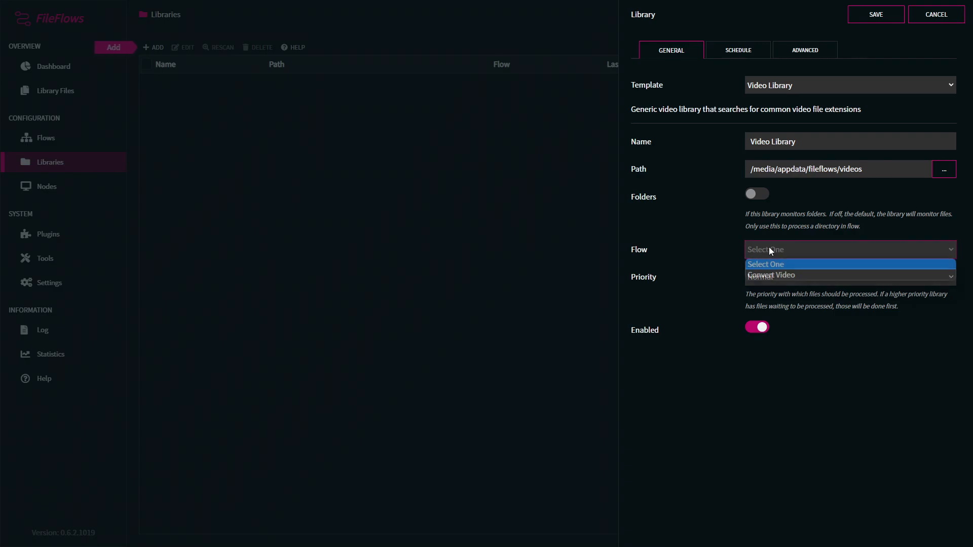
{"action": "left_click", "coordinate": [780, 275]}
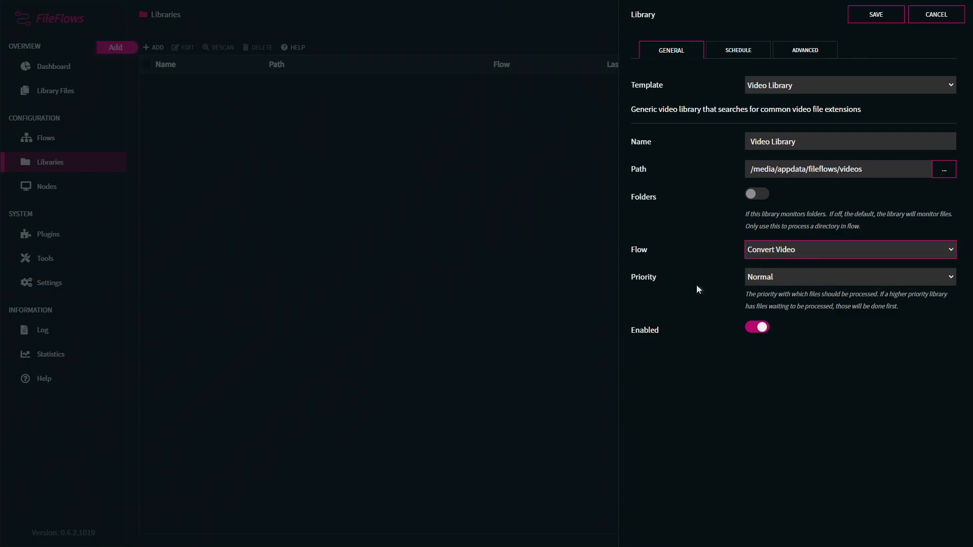
{"action": "left_click", "coordinate": [802, 276]}
{"action": "left_click", "coordinate": [778, 324]}
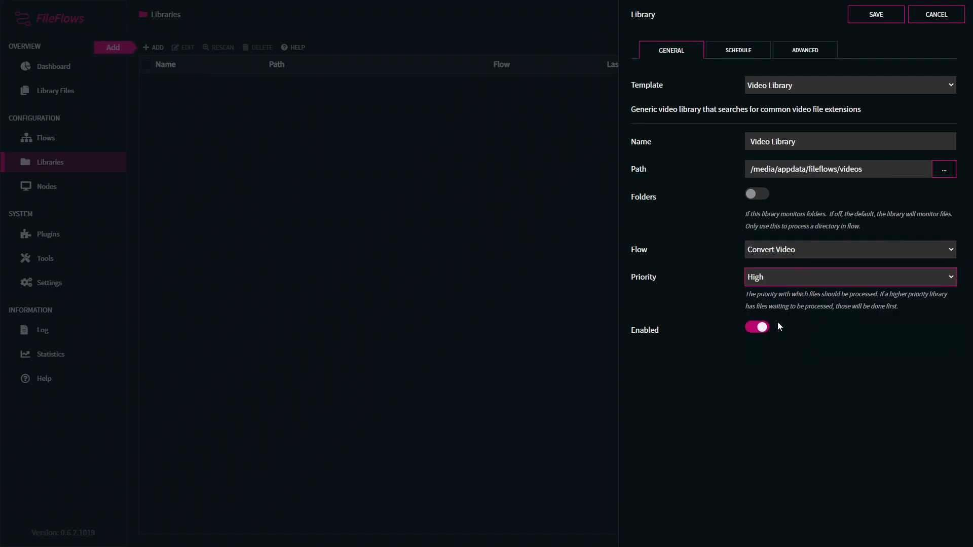
{"action": "left_click", "coordinate": [832, 378]}
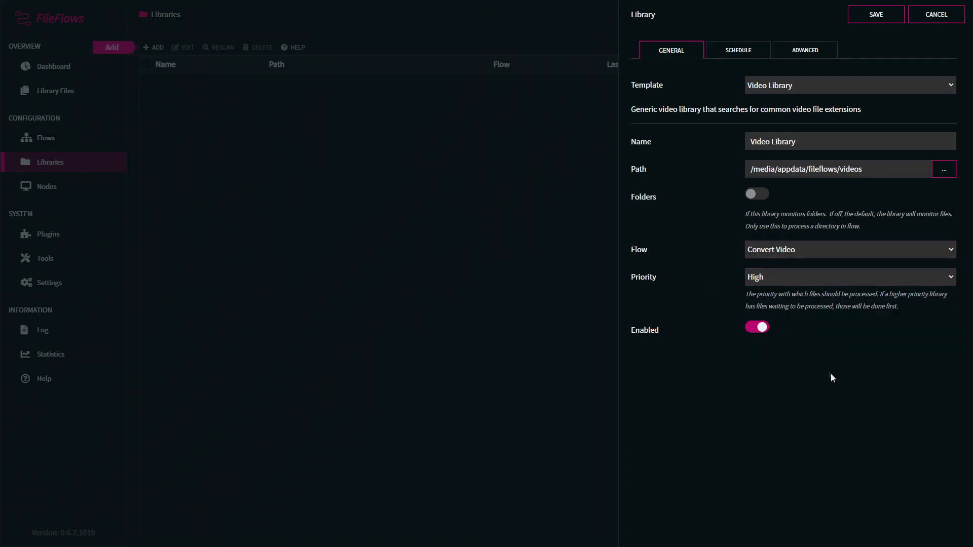
Step: Exclude the 7 and 8 a.m. hours from Sunday to Thursday in the library's schedule
{"action": "left_click", "coordinate": [740, 55]}
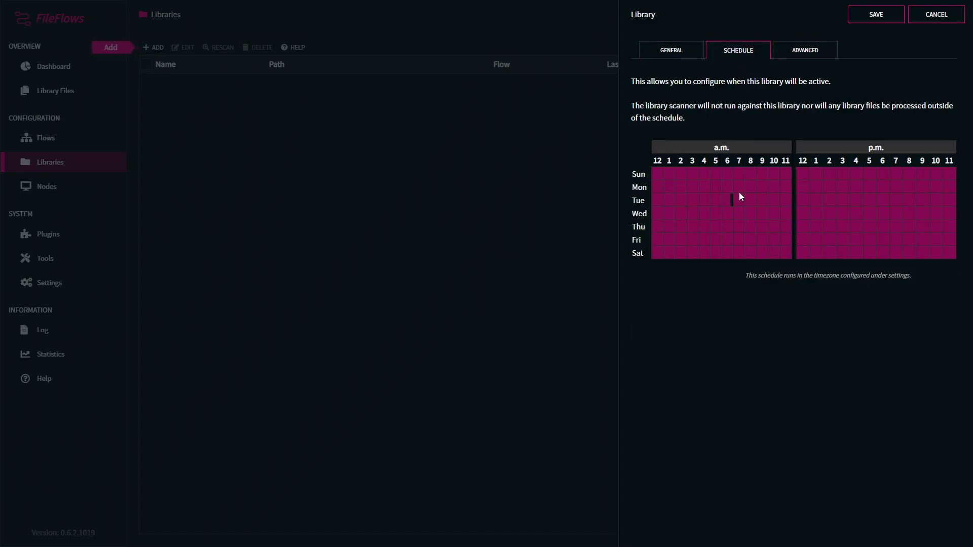
{"action": "left_click_drag", "start_coordinate": [750, 202], "coordinate": [751, 204]}
{"action": "left_click_drag", "start_coordinate": [734, 170], "coordinate": [758, 244]}
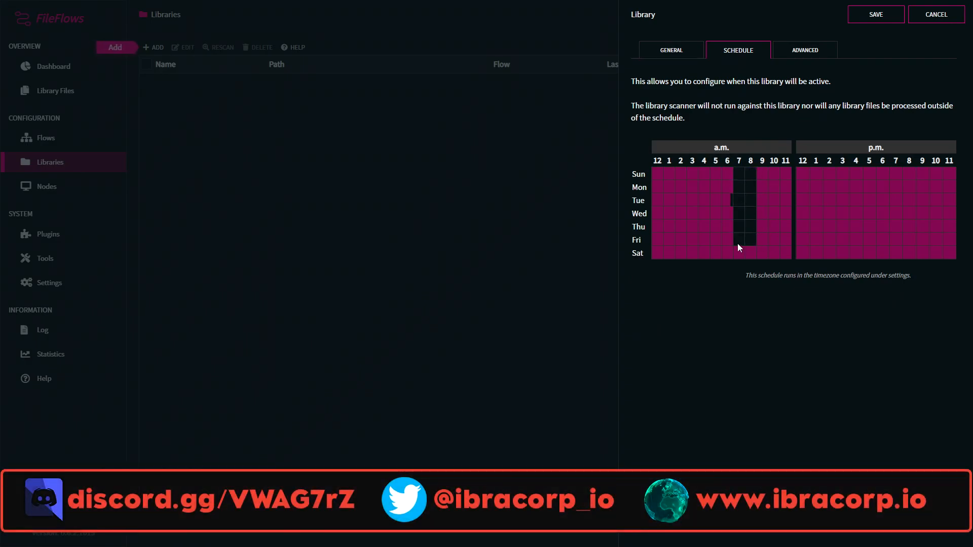
{"action": "left_click_drag", "start_coordinate": [734, 242], "coordinate": [765, 270]}
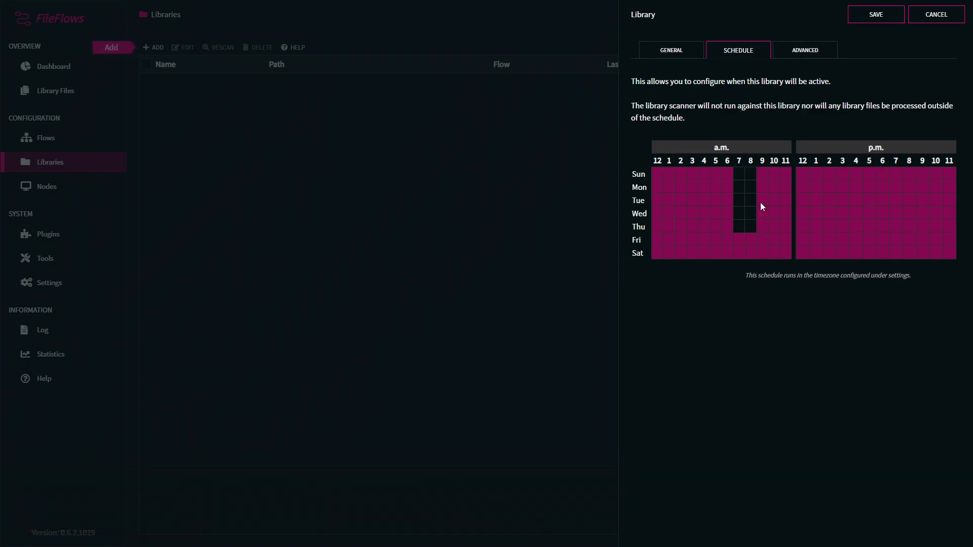
Step: Enable routine scanning in the library's advanced settings and set the scan interval to 120 seconds
{"action": "left_click", "coordinate": [824, 51]}
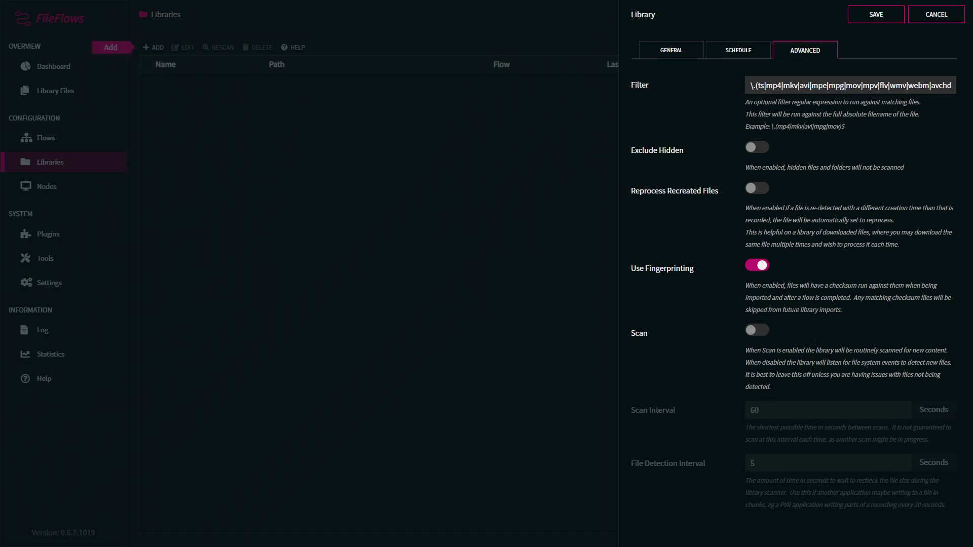
{"action": "left_click", "coordinate": [763, 332]}
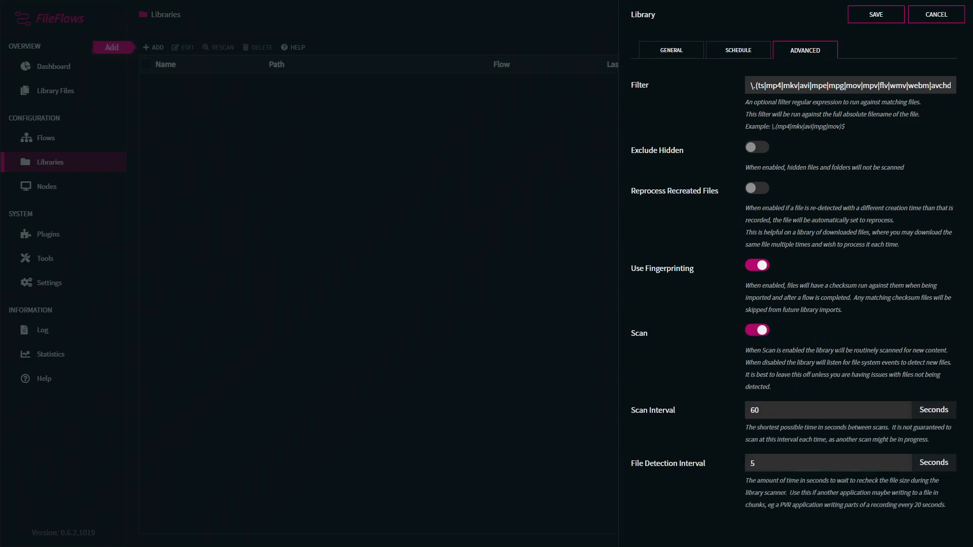
{"action": "left_click", "coordinate": [767, 411]}
{"action": "double_click", "coordinate": [754, 410]}
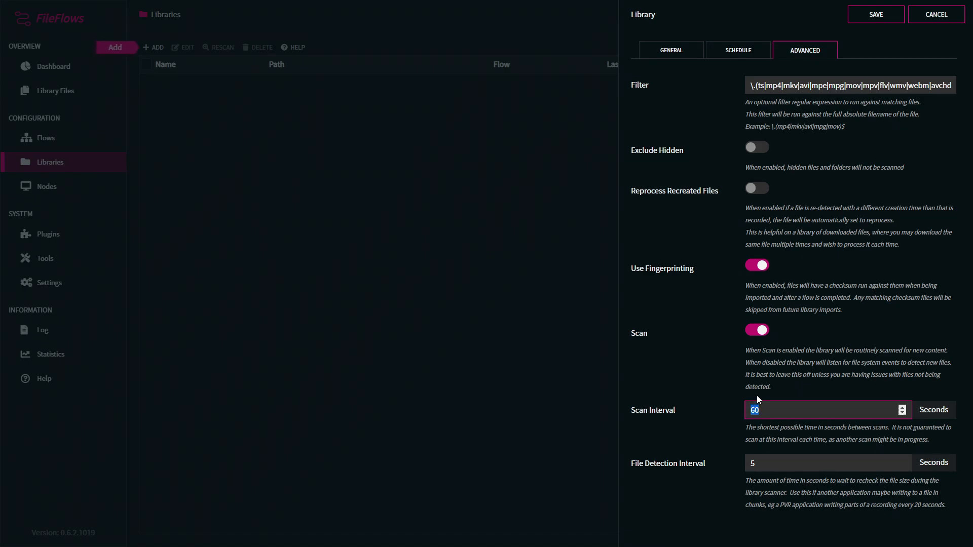
{"action": "type", "text": "120"}
{"action": "left_click", "coordinate": [681, 364]}
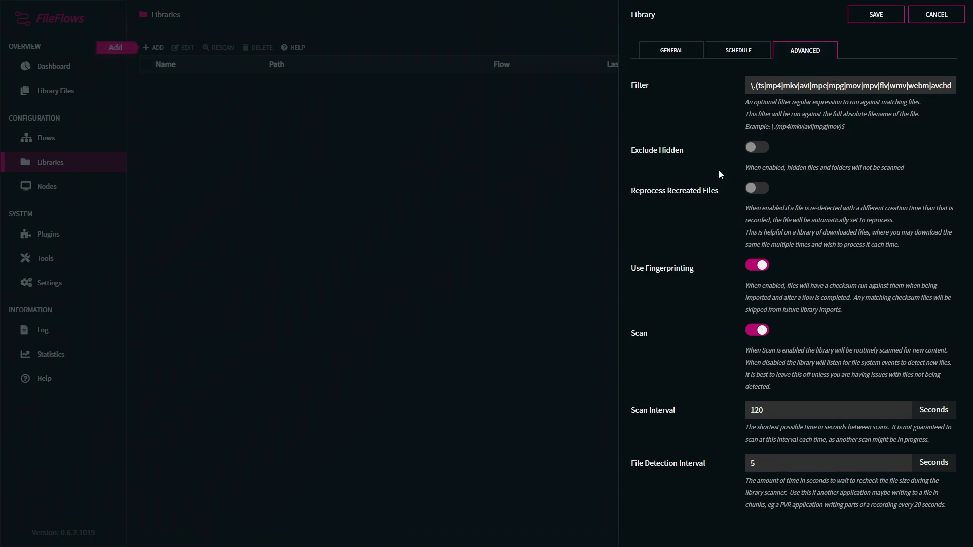
Step: Review the library's general settings and schedule, and save the new library
{"action": "left_click", "coordinate": [685, 53]}
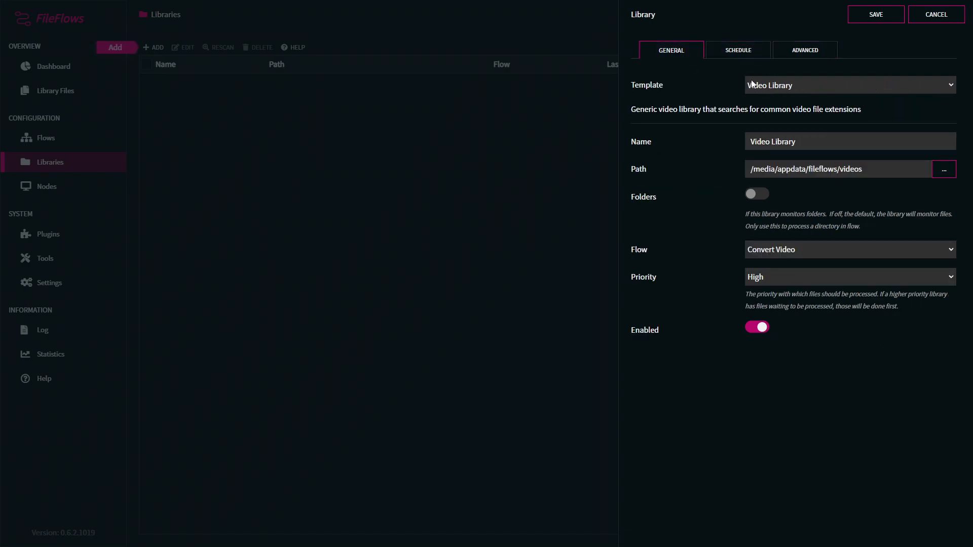
{"action": "left_click", "coordinate": [736, 63]}
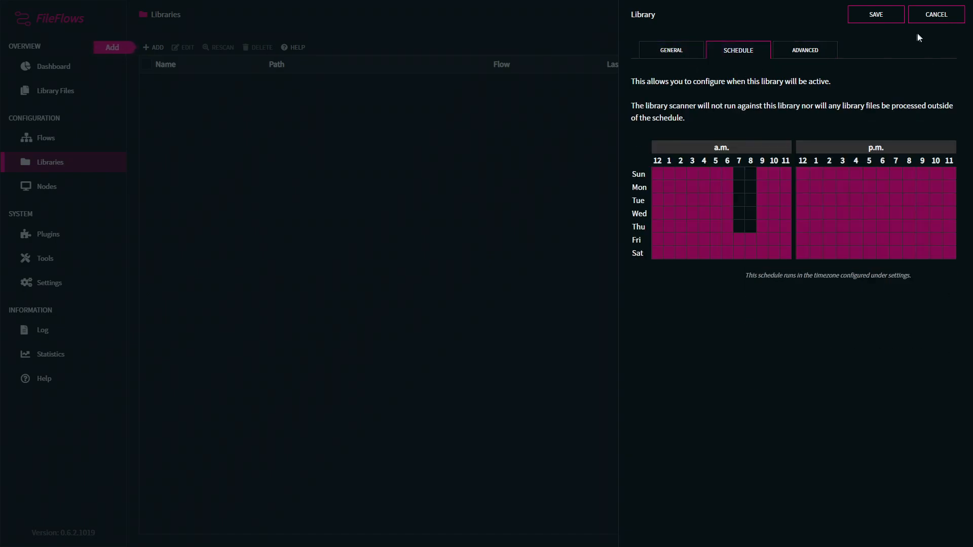
{"action": "left_click", "coordinate": [882, 15]}
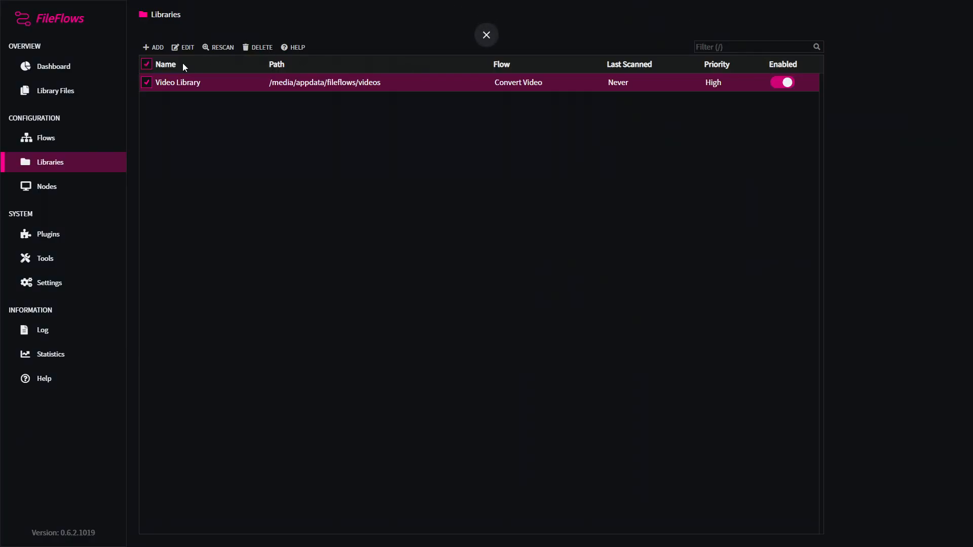
Step: Examine the general, schedule, mappings, processing and advanced settings of a new processing node, and leave without saving it
{"action": "left_click", "coordinate": [92, 145]}
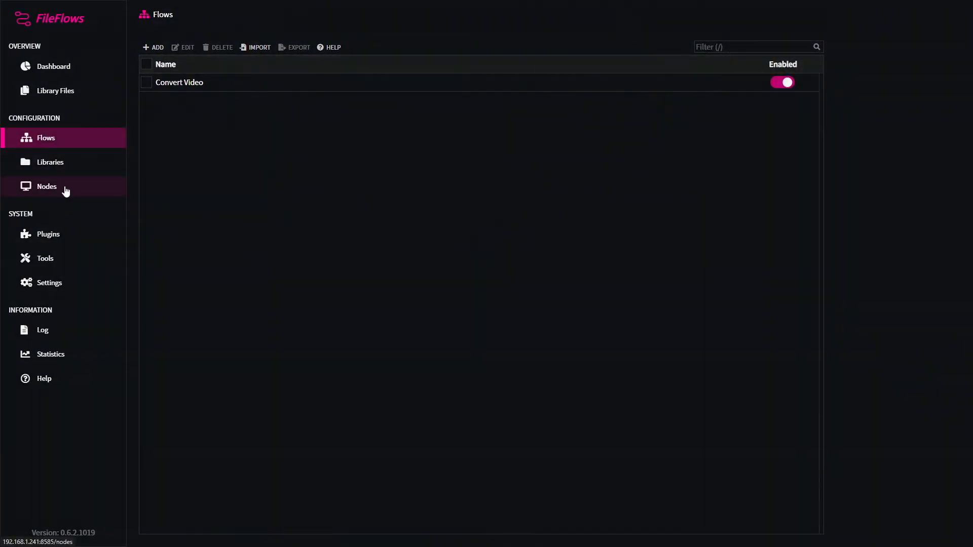
{"action": "left_click", "coordinate": [66, 190]}
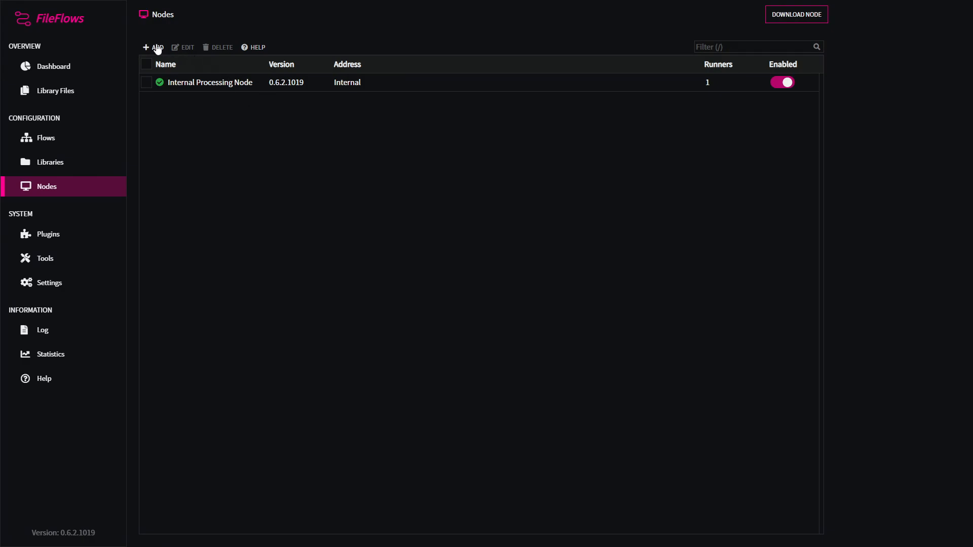
{"action": "left_click", "coordinate": [157, 48]}
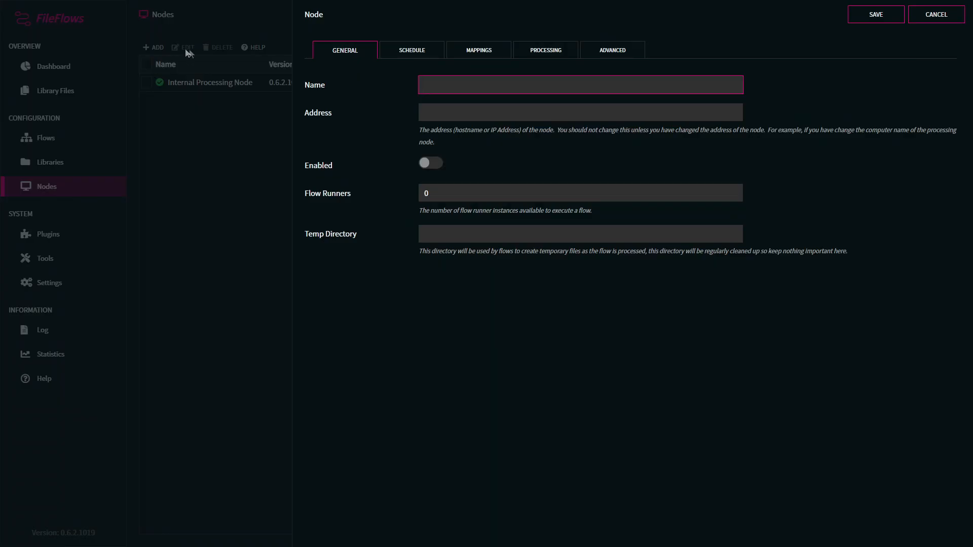
{"action": "left_click", "coordinate": [513, 107]}
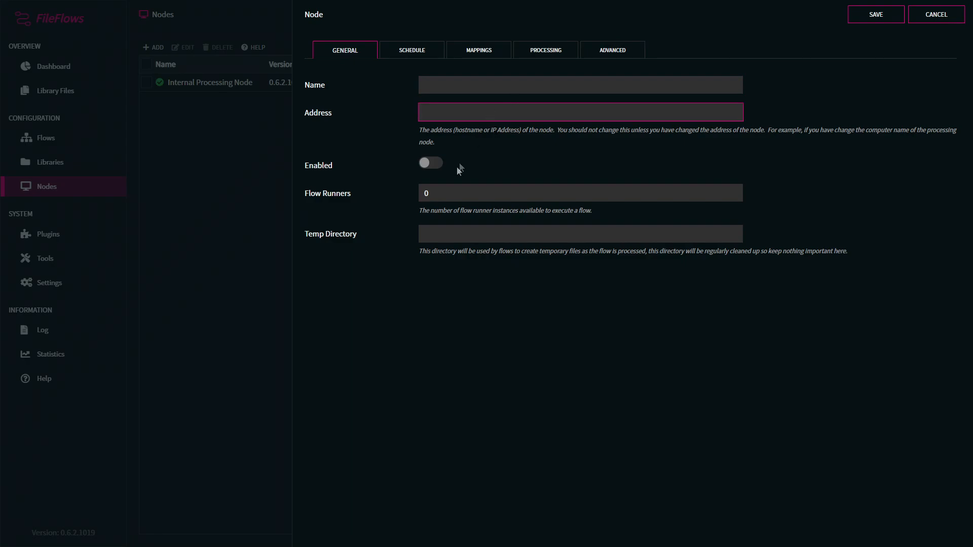
{"action": "left_click", "coordinate": [430, 162]}
{"action": "left_click", "coordinate": [464, 51]}
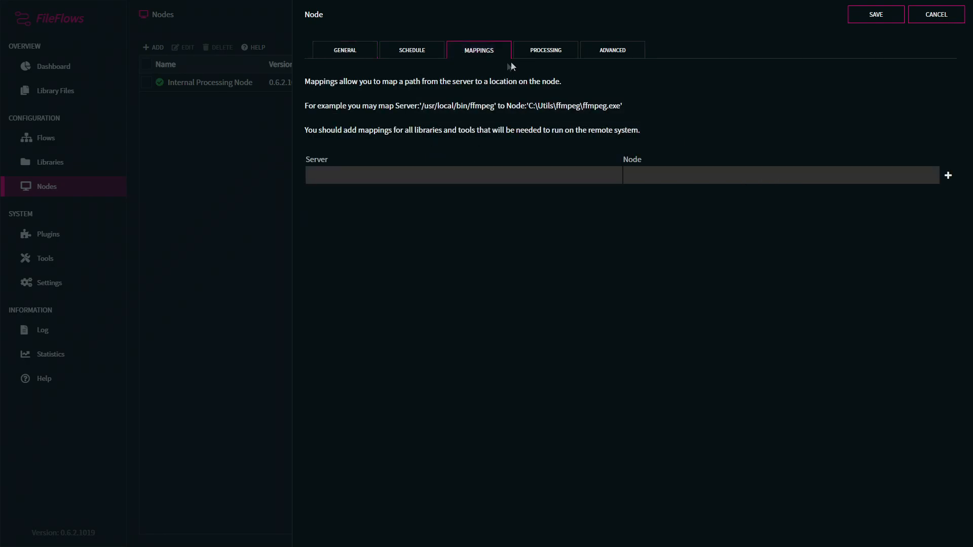
{"action": "left_click", "coordinate": [527, 57]}
{"action": "left_click", "coordinate": [593, 56]}
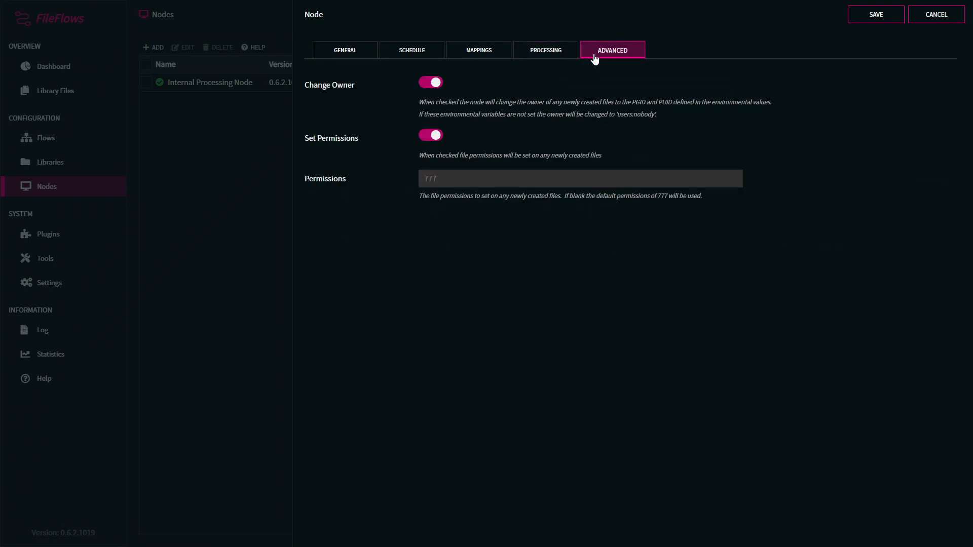
{"action": "left_click", "coordinate": [406, 52]}
{"action": "left_click", "coordinate": [352, 52]}
{"action": "left_click", "coordinate": [931, 15]}
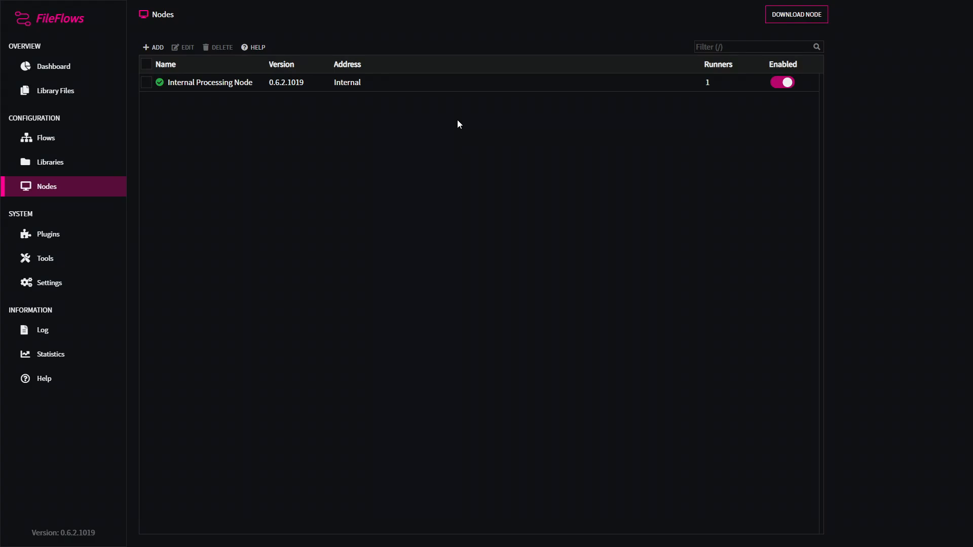
{"action": "left_click", "coordinate": [69, 77]}
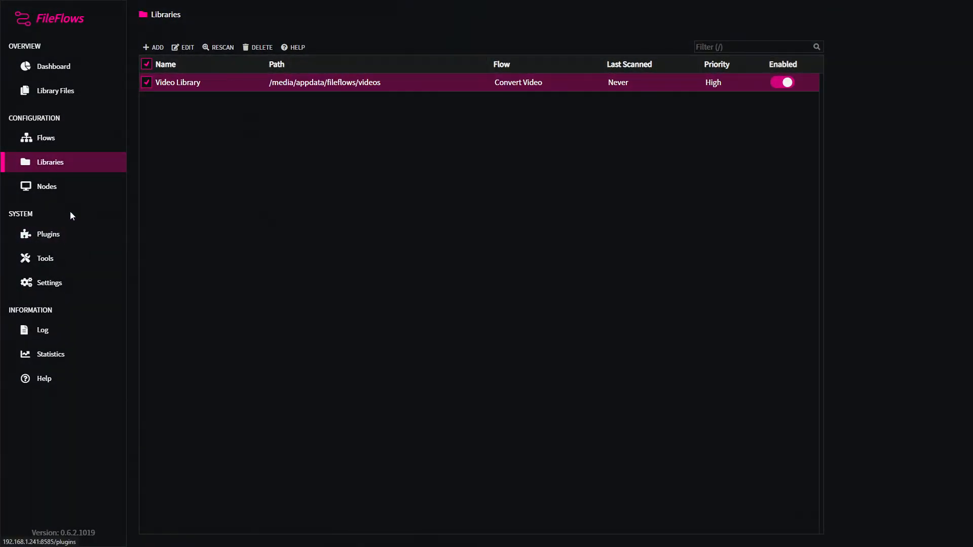
{"action": "left_click", "coordinate": [25, 192]}
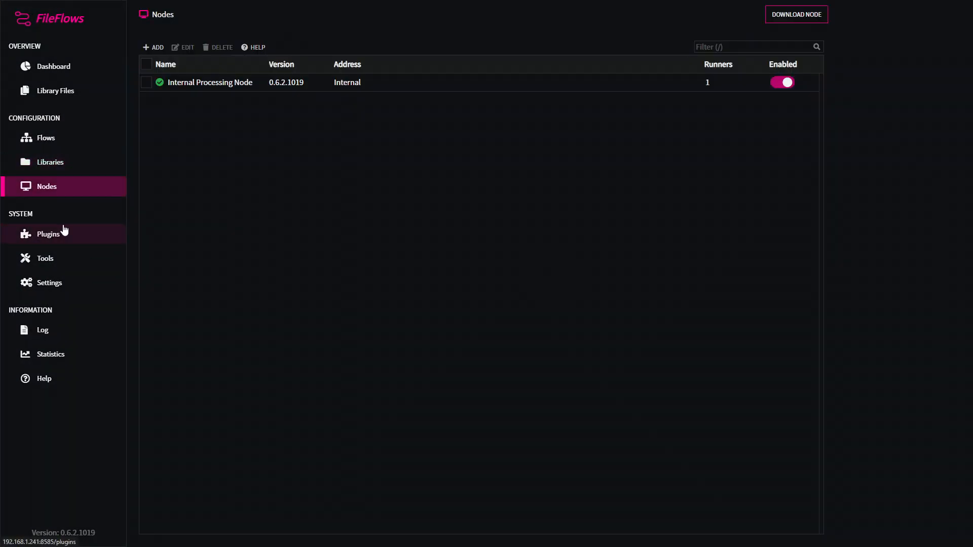
Step: Browse the plugins available for installation and select the Plex plugin
{"action": "left_click", "coordinate": [63, 239]}
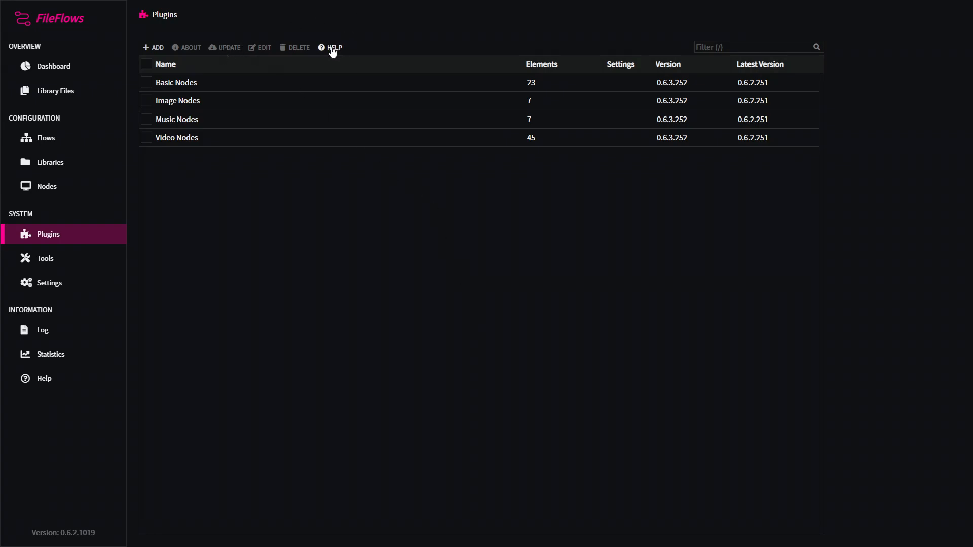
{"action": "left_click", "coordinate": [153, 47]}
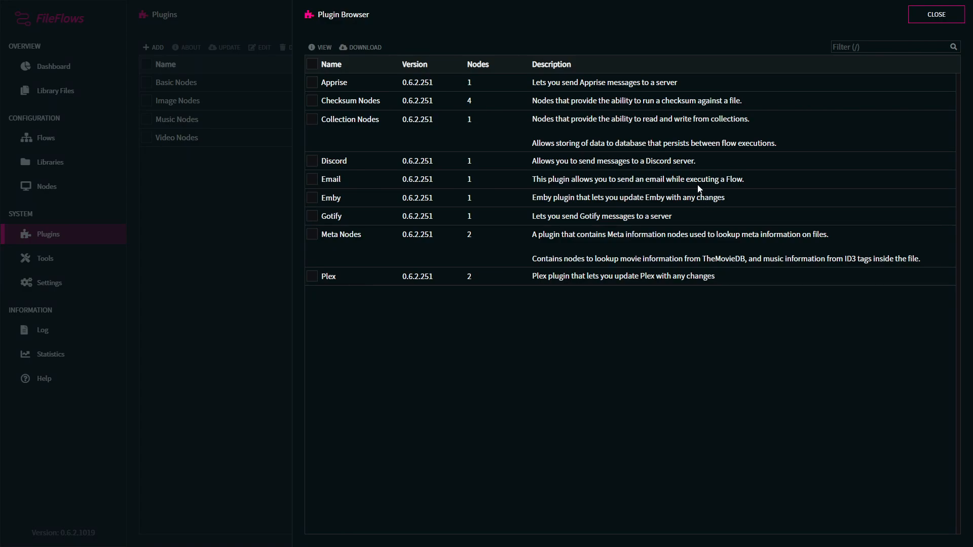
{"action": "left_click", "coordinate": [315, 276]}
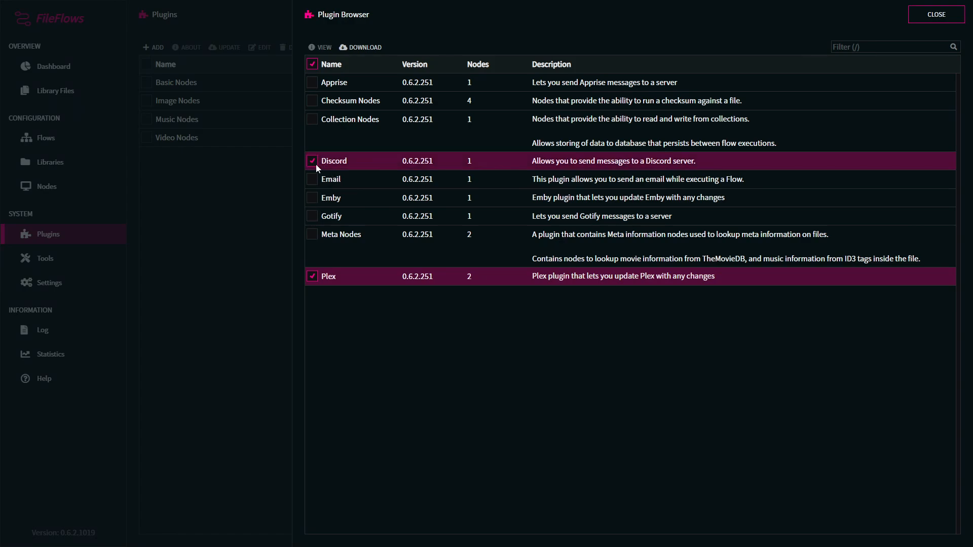
{"action": "left_click", "coordinate": [314, 180]}
{"action": "left_click", "coordinate": [314, 198]}
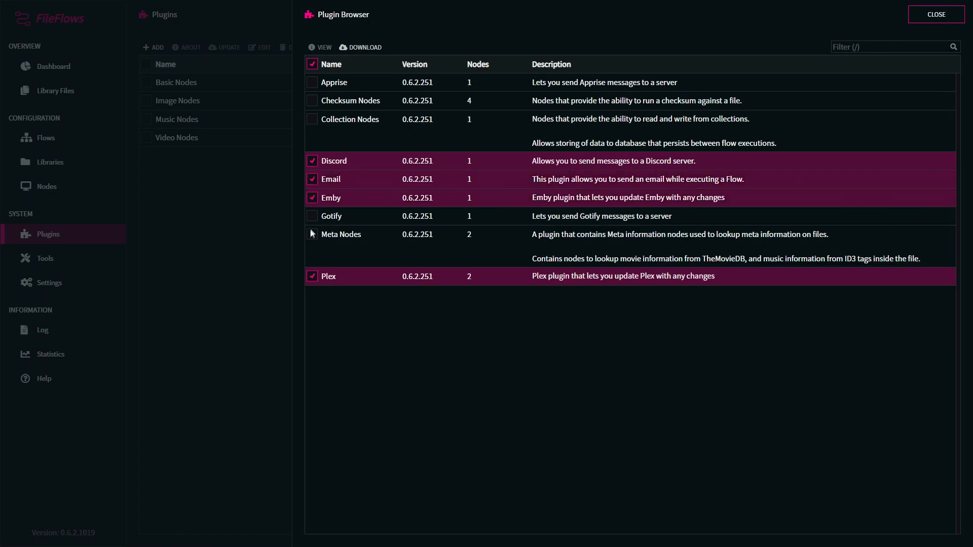
{"action": "left_click", "coordinate": [311, 235]}
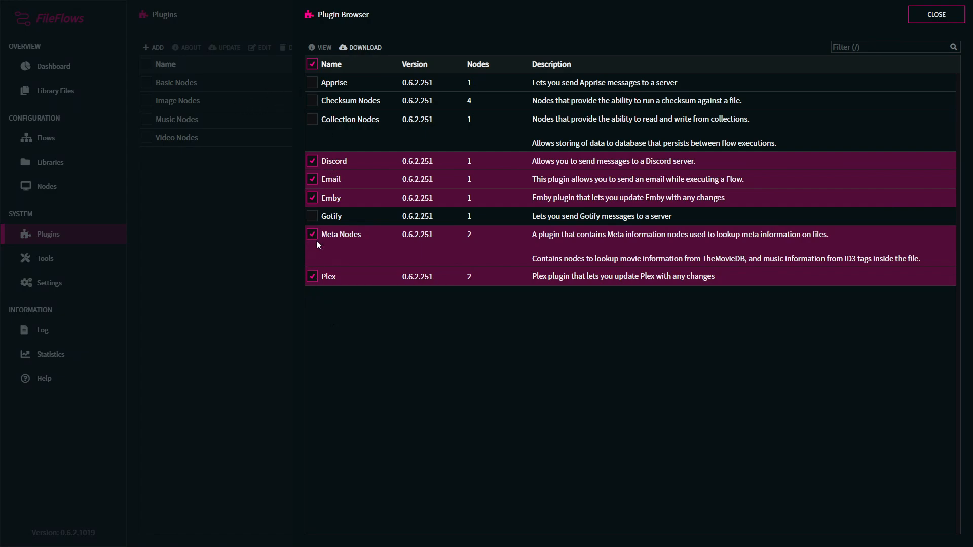
{"action": "left_click", "coordinate": [312, 198]}
{"action": "left_click", "coordinate": [313, 180]}
{"action": "left_click", "coordinate": [312, 162]}
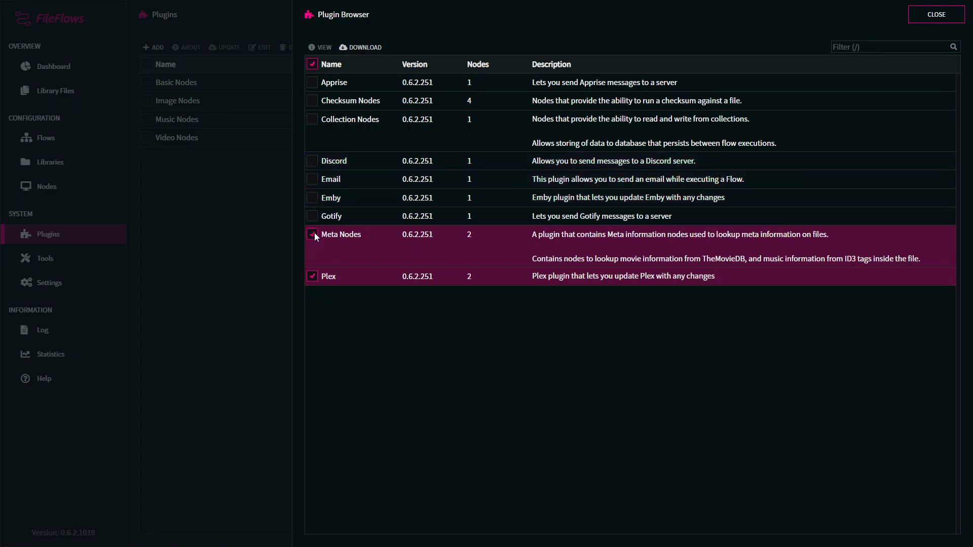
{"action": "left_click", "coordinate": [313, 234]}
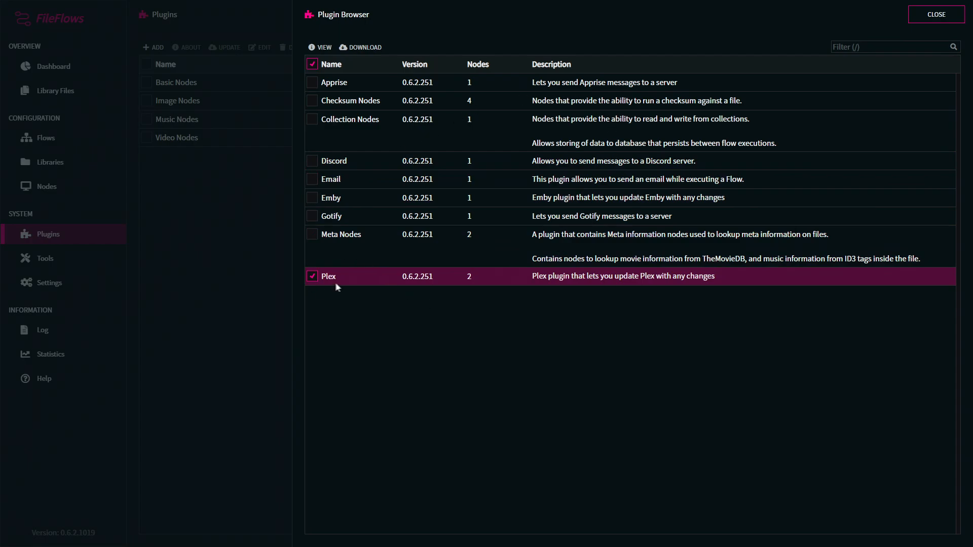
Step: Download the selected Plex plugin and examine its server, access token and mapping settings
{"action": "left_click", "coordinate": [361, 47]}
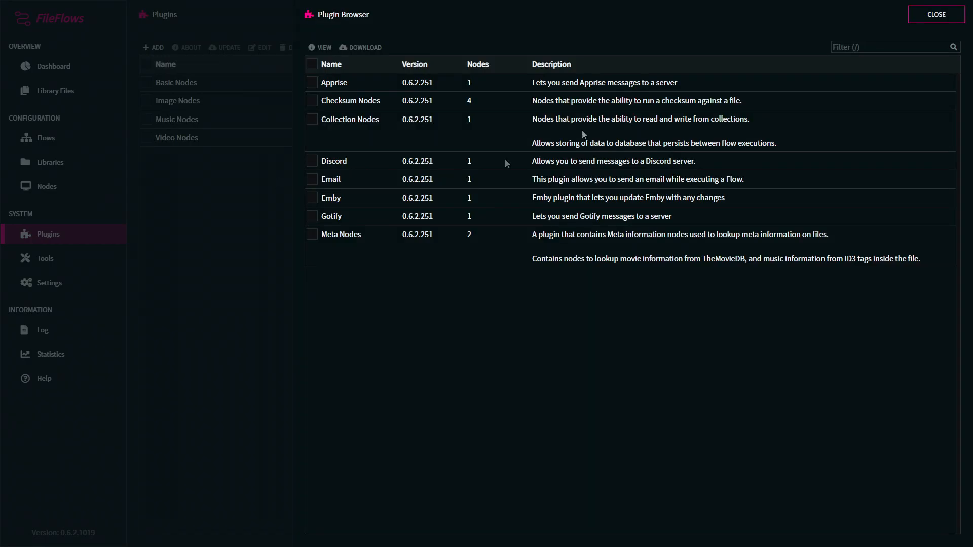
{"action": "left_click", "coordinate": [920, 19]}
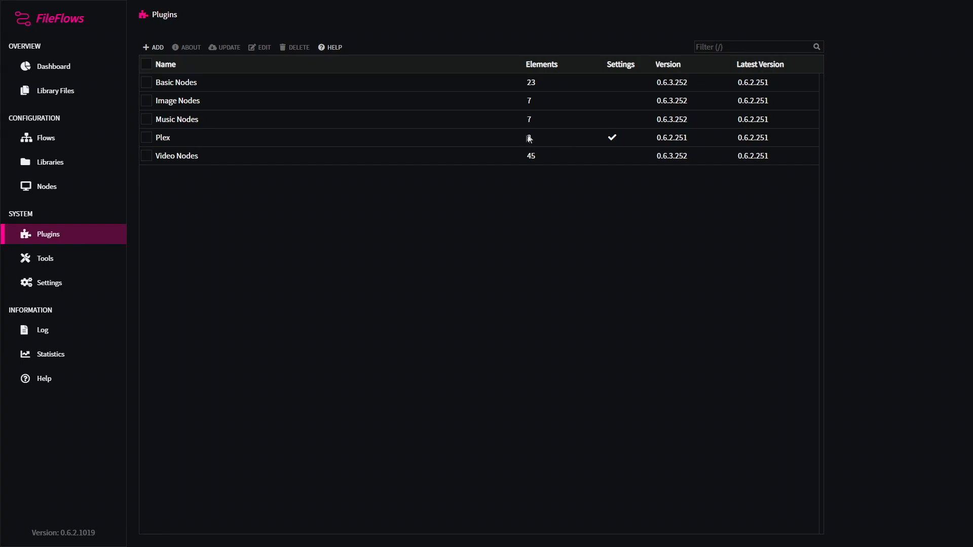
{"action": "left_click", "coordinate": [147, 137]}
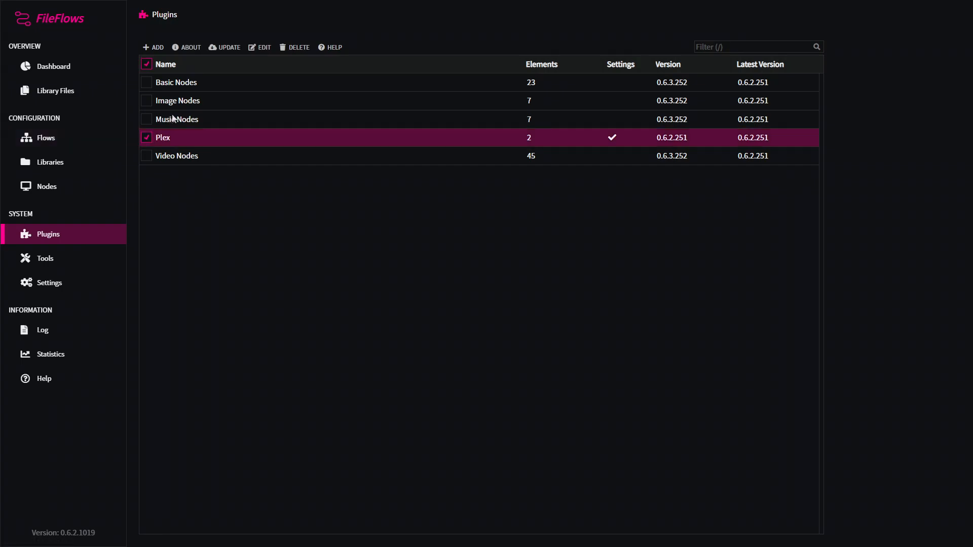
{"action": "left_click", "coordinate": [263, 48]}
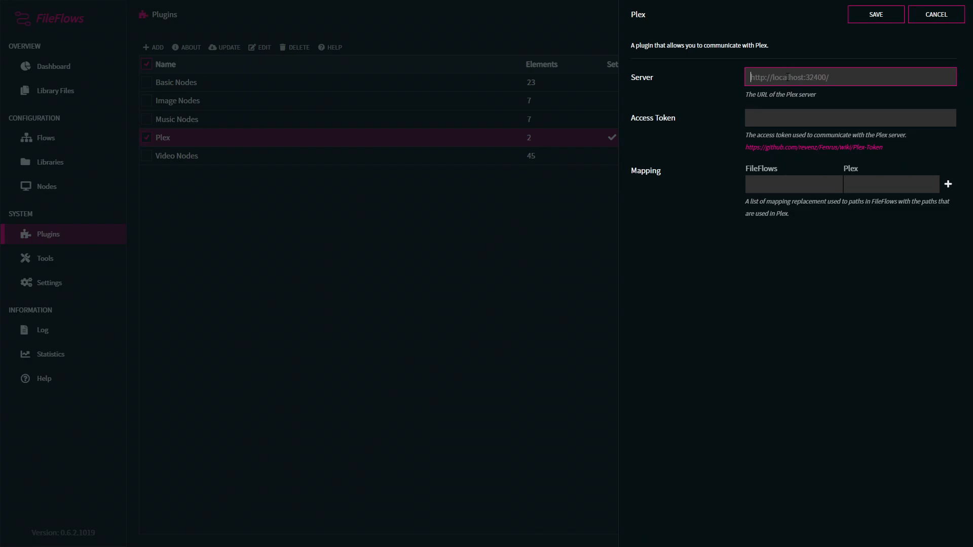
{"action": "left_click", "coordinate": [779, 117]}
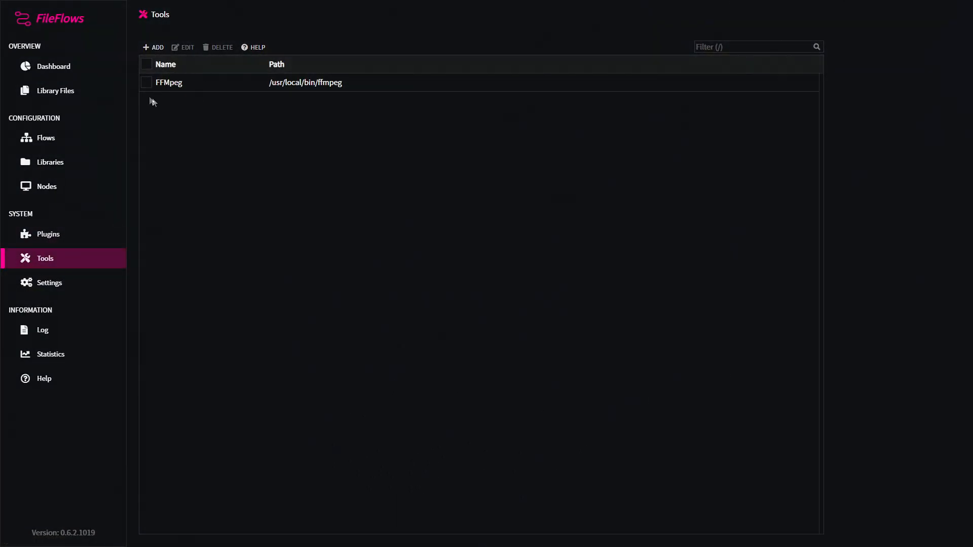
Step: Examine the name and path settings for adding a new tool, and leave without saving one
{"action": "left_click", "coordinate": [172, 86]}
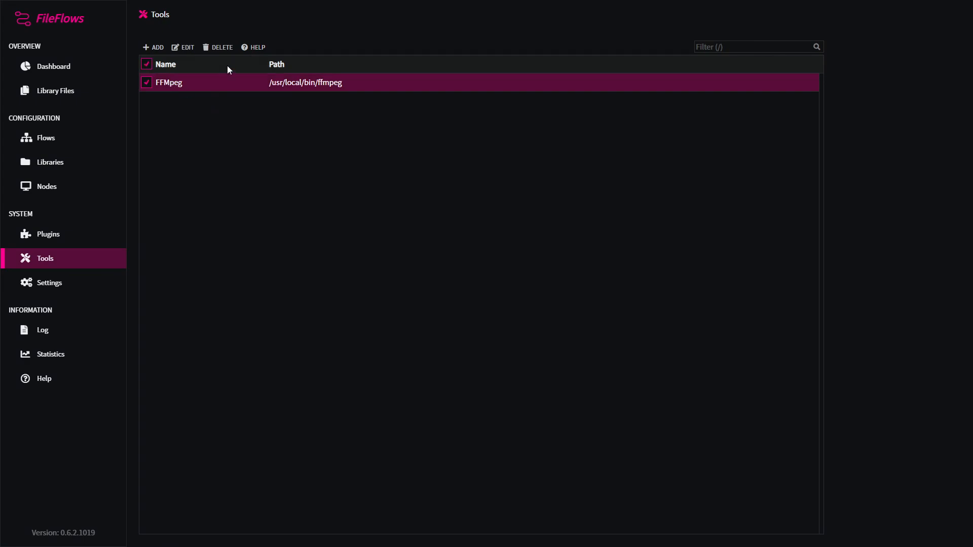
{"action": "left_click", "coordinate": [155, 47]}
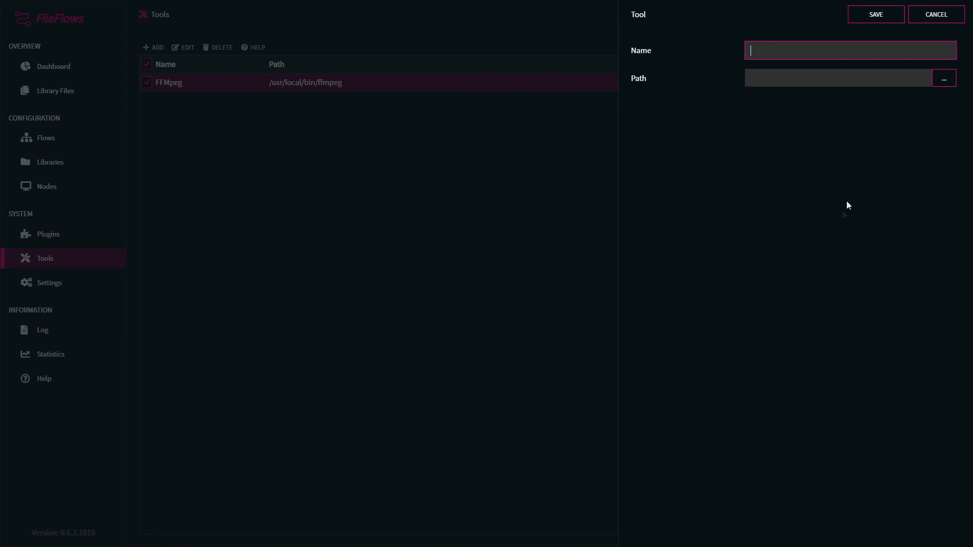
{"action": "left_click", "coordinate": [917, 21]}
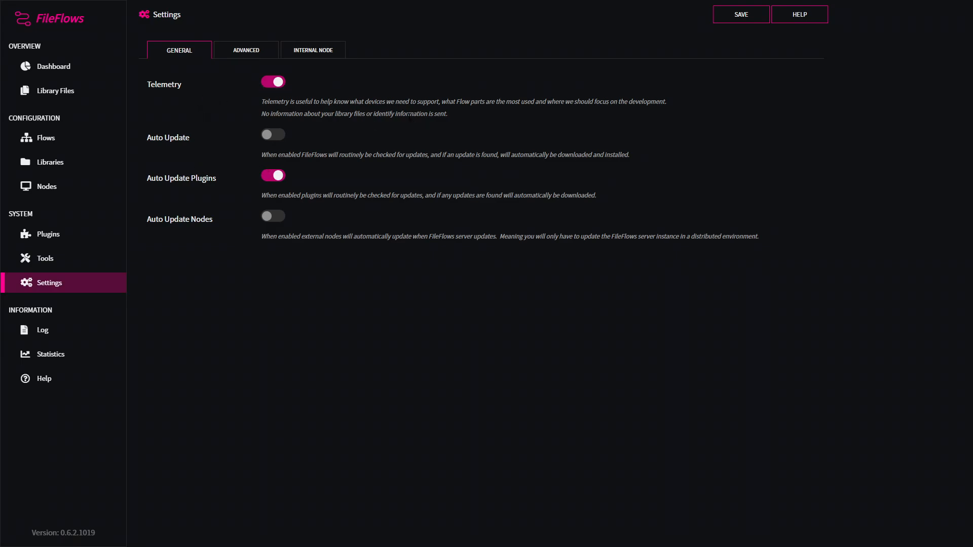
Step: Enable Auto Update and Auto Update Nodes in the general system settings, and save the changes
{"action": "left_click", "coordinate": [276, 82]}
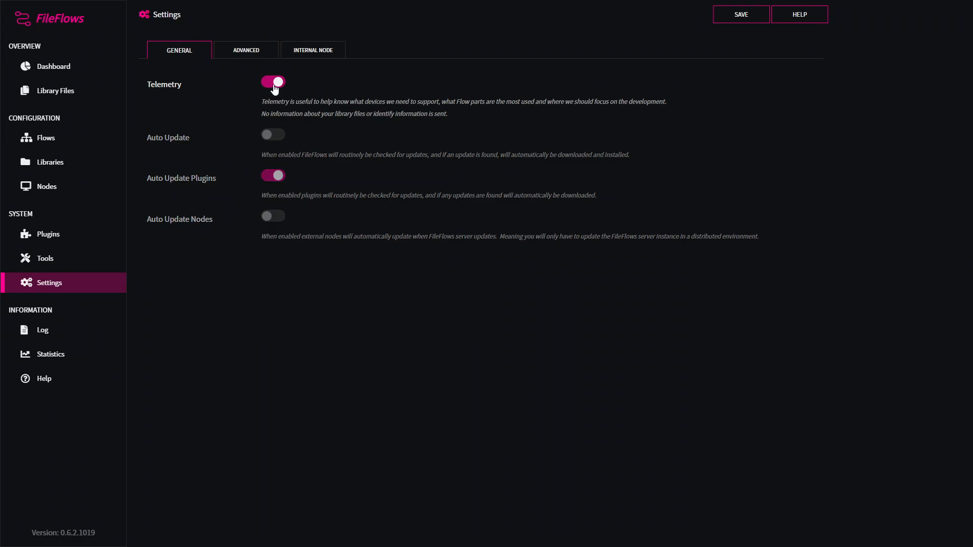
{"action": "left_click", "coordinate": [277, 84]}
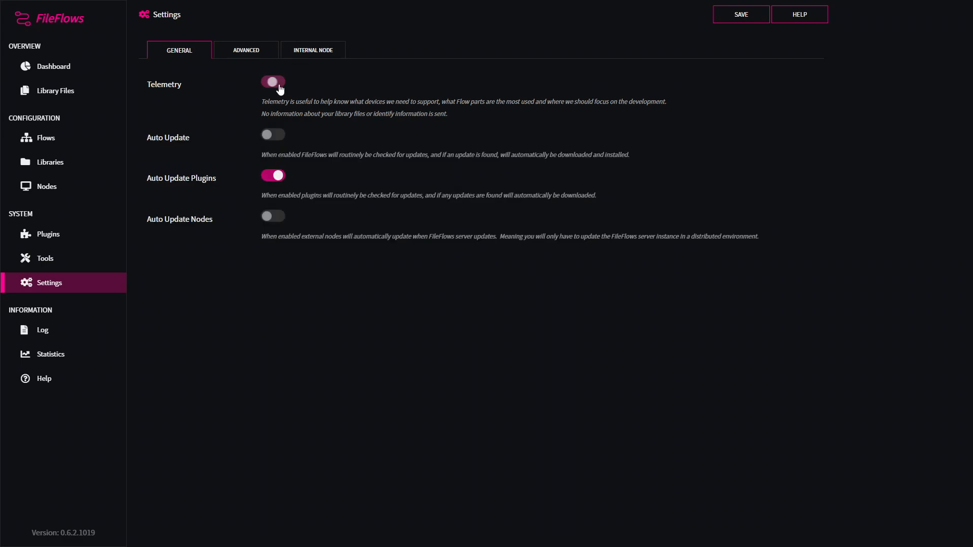
{"action": "left_click", "coordinate": [278, 134]}
{"action": "left_click", "coordinate": [277, 213]}
{"action": "left_click", "coordinate": [755, 17]}
Step: Examine the plugin repositories and internal node settings, followed by the system log and the statistics
{"action": "left_click", "coordinate": [248, 53]}
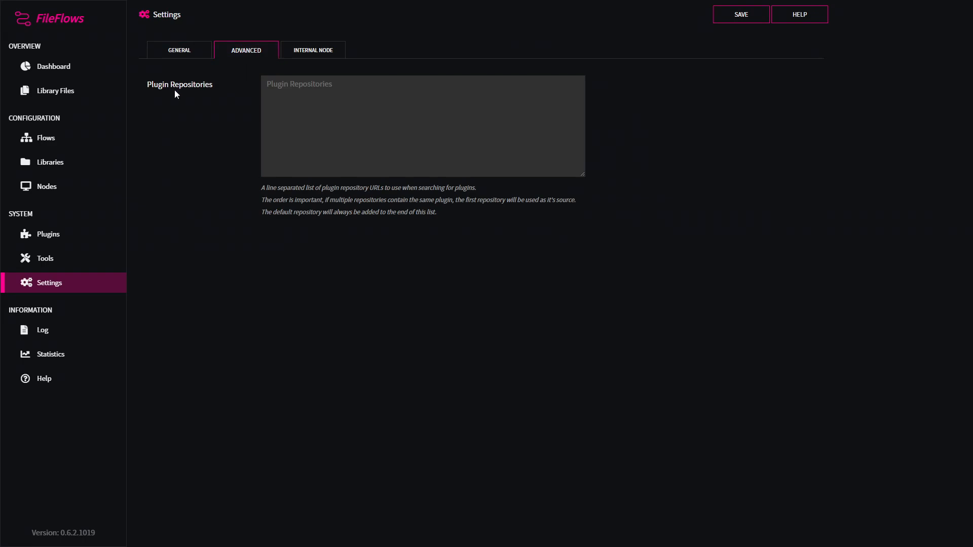
{"action": "left_click", "coordinate": [361, 94]}
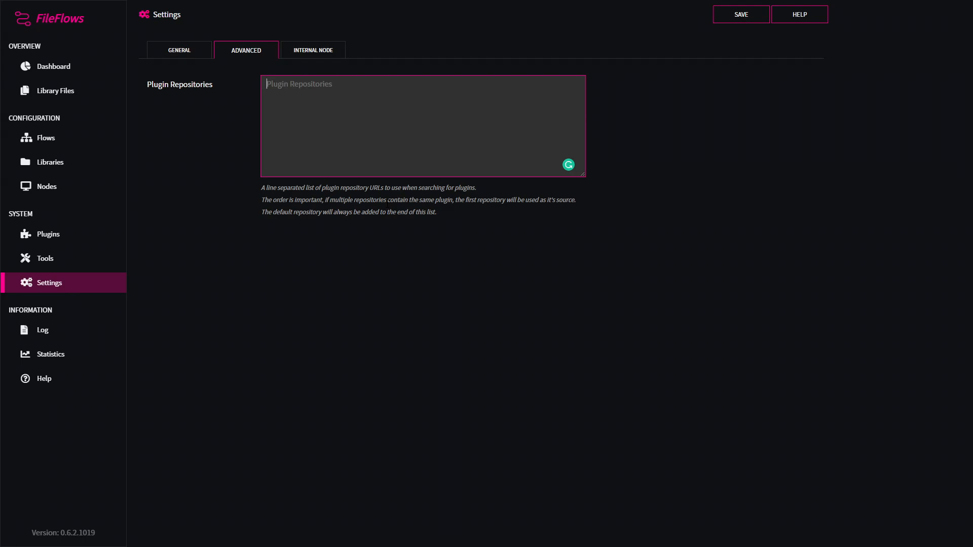
{"action": "left_click", "coordinate": [318, 50]}
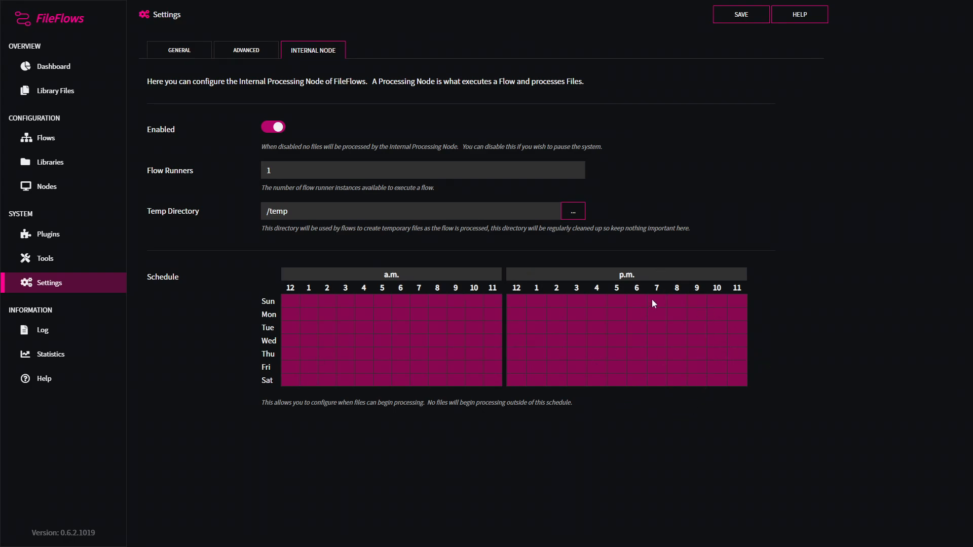
{"action": "left_click", "coordinate": [101, 335]}
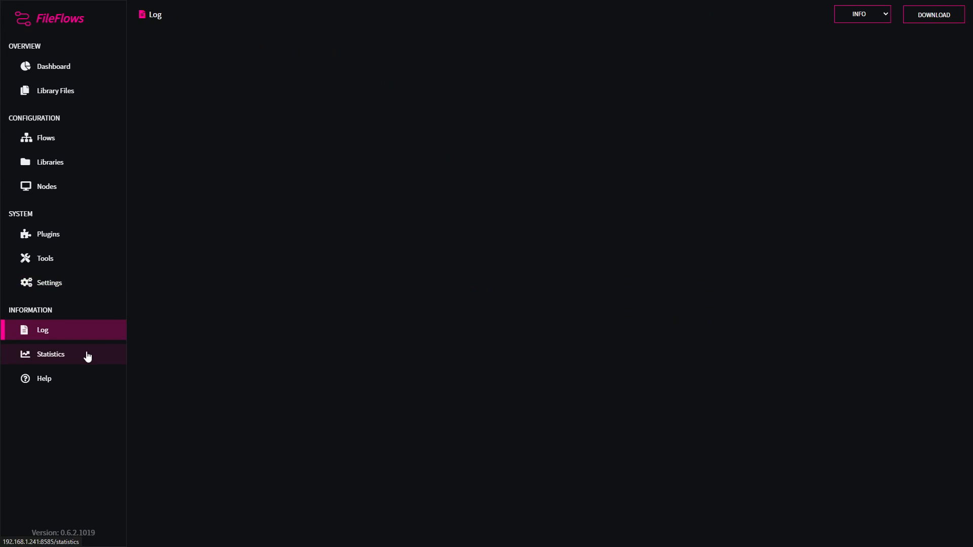
{"action": "left_click", "coordinate": [88, 357]}
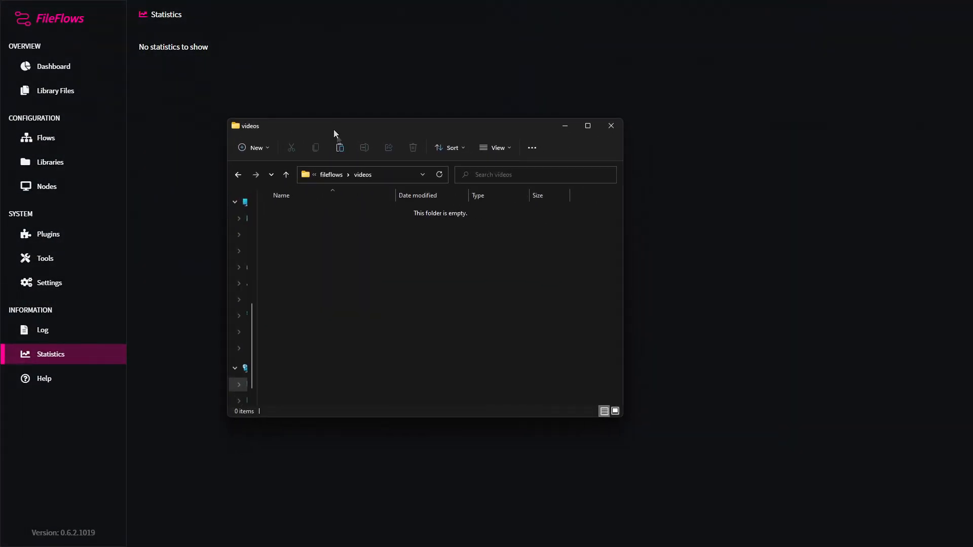
Step: In File Explorer, paste the copied video bbb_sunflower_1080p_30fps_stereo_abl.mp4 into the fileflows videos folder and move the window out of the way
{"action": "right_click", "coordinate": [399, 233]}
{"action": "left_click", "coordinate": [415, 248]}
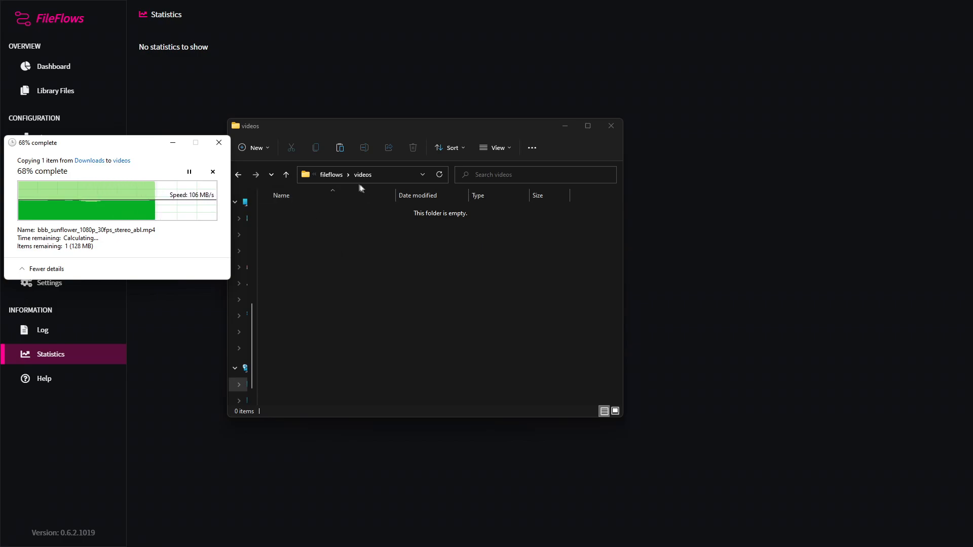
{"action": "left_click", "coordinate": [367, 249]}
{"action": "left_click", "coordinate": [347, 215]}
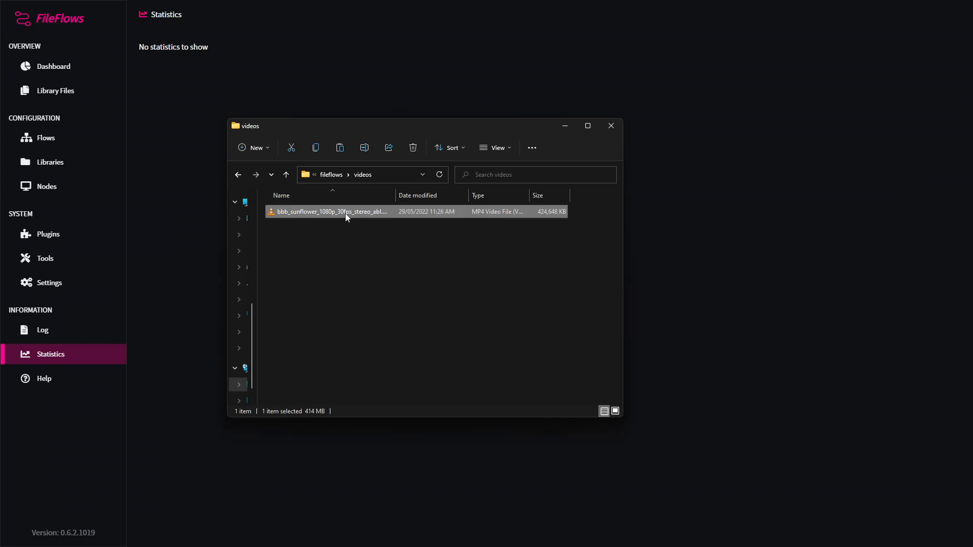
{"action": "left_click_drag", "start_coordinate": [433, 125], "coordinate": [972, 139]}
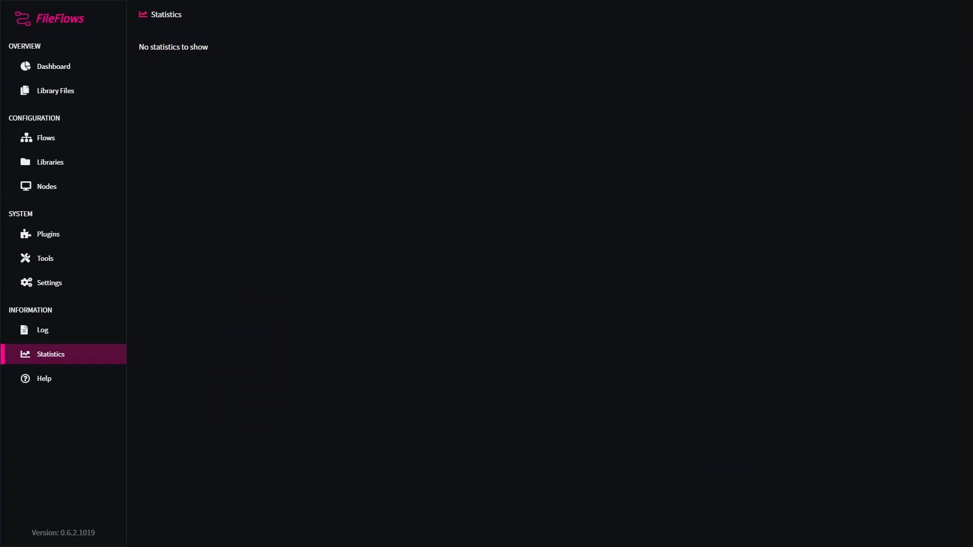
Step: Check the Video Library's last scan time, and examine the log and the processing statistics of the flow's nodes
{"action": "left_click", "coordinate": [86, 142]}
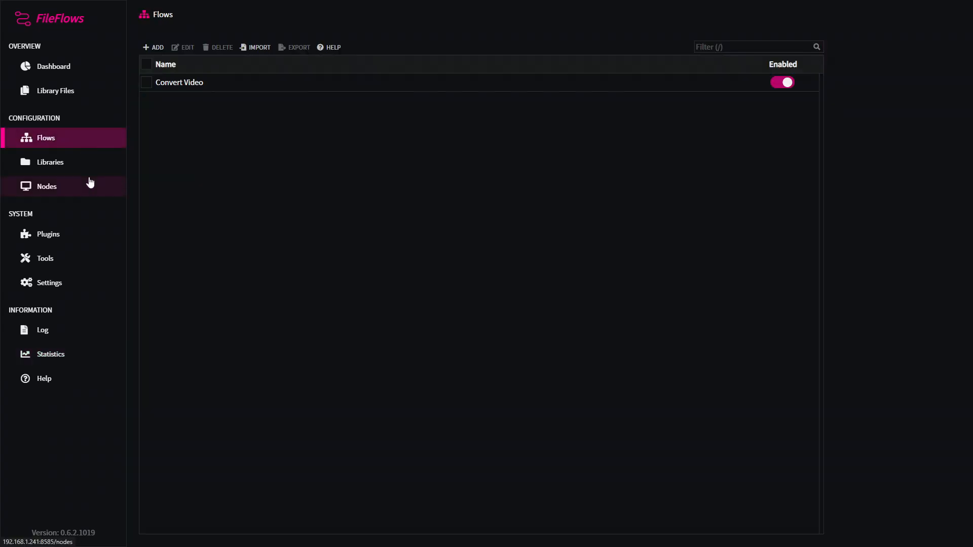
{"action": "left_click", "coordinate": [77, 170]}
{"action": "left_click", "coordinate": [602, 85]}
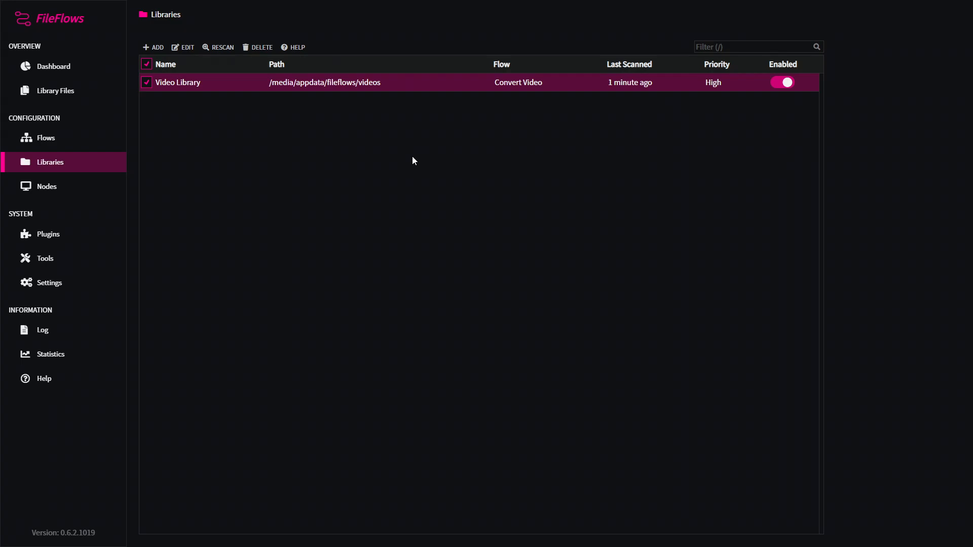
{"action": "left_click", "coordinate": [74, 334]}
{"action": "left_click", "coordinate": [72, 352]}
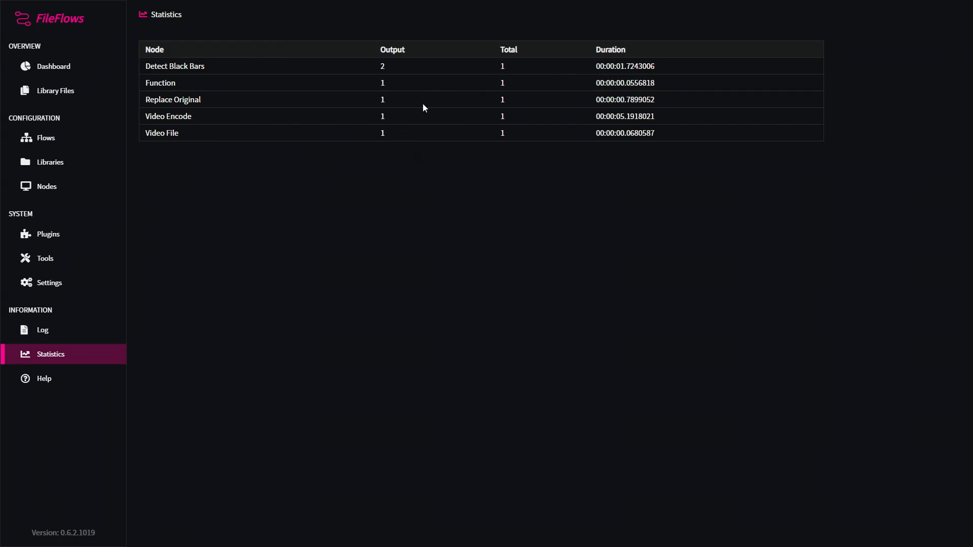
{"action": "left_click", "coordinate": [46, 330]}
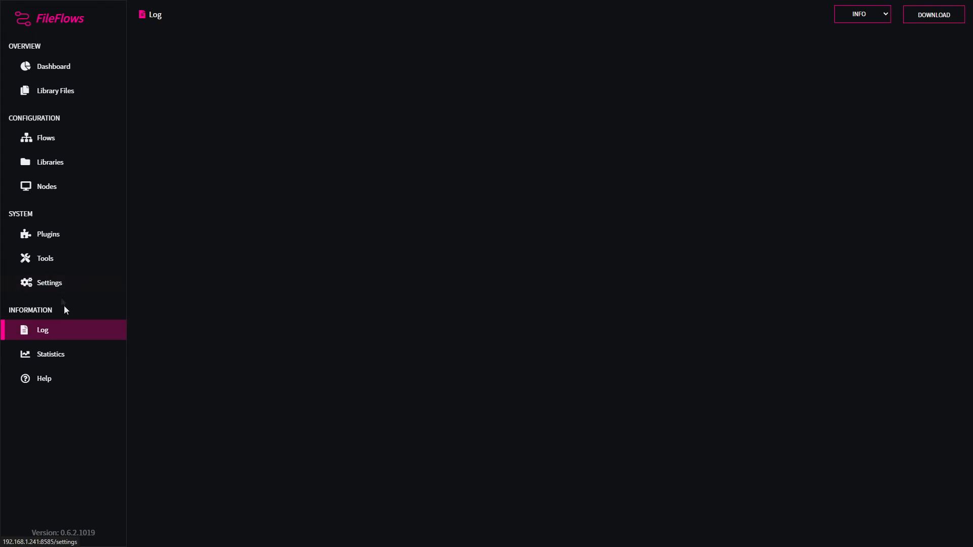
{"action": "left_click", "coordinate": [69, 351]}
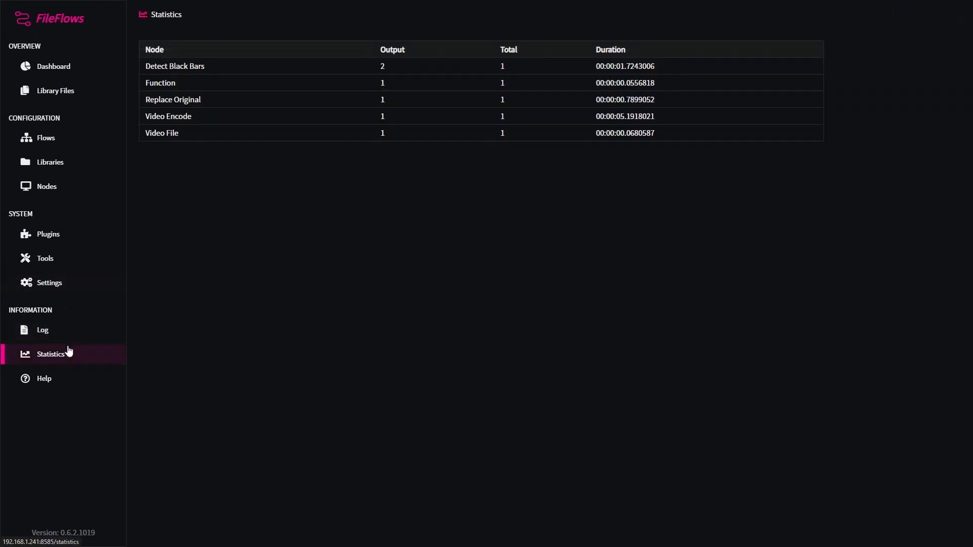
Step: Review the library and flow lists and select the Convert Video flow
{"action": "left_click", "coordinate": [65, 163]}
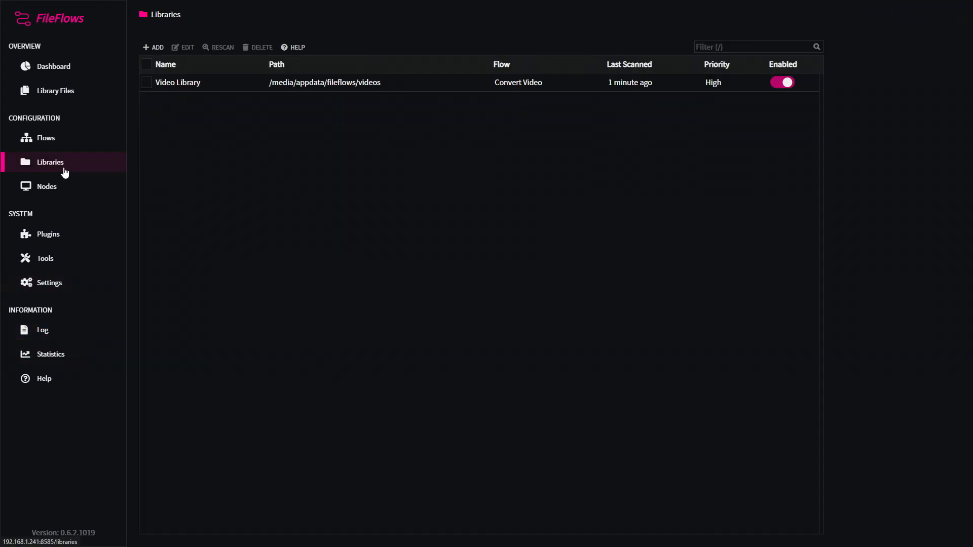
{"action": "left_click", "coordinate": [64, 143]}
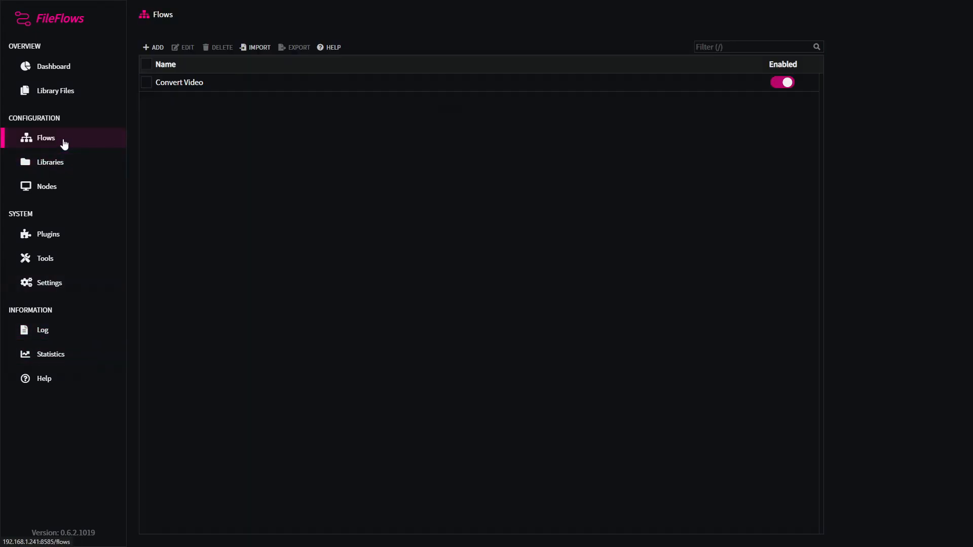
{"action": "left_click", "coordinate": [146, 83]}
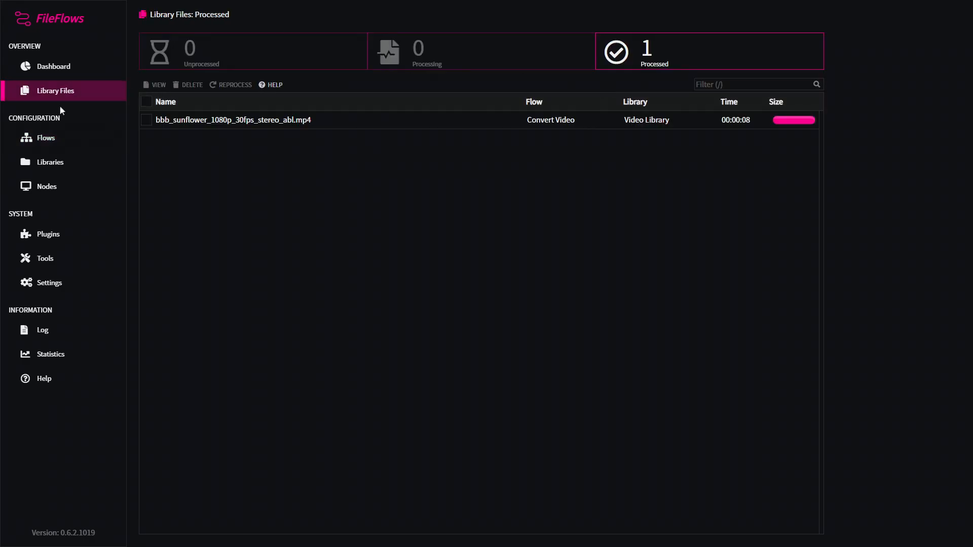
Step: Compare the unprocessed and processed library files, and examine the info and log of the processed bbb_sunflower_1080p_30fps_stereo_abl.mp4
{"action": "double_click", "coordinate": [167, 72]}
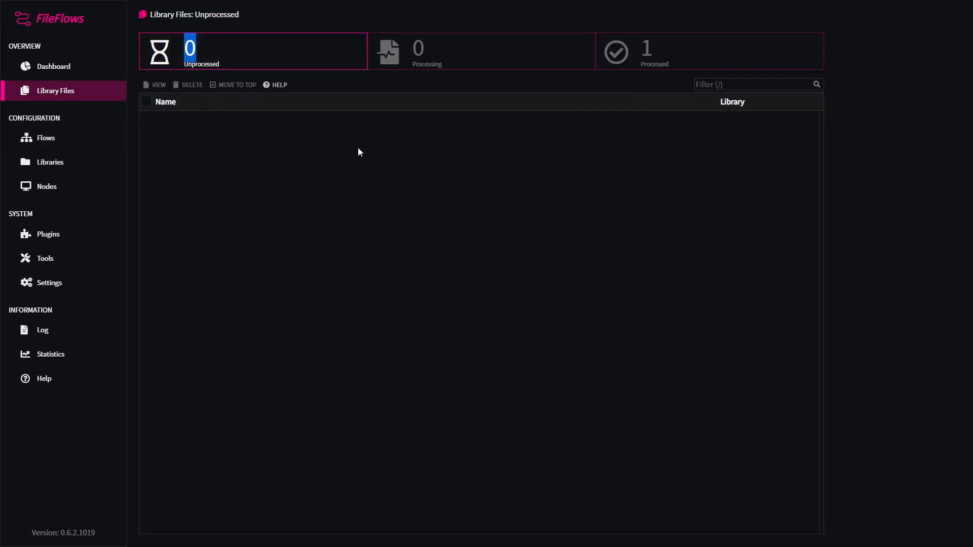
{"action": "left_click", "coordinate": [687, 66]}
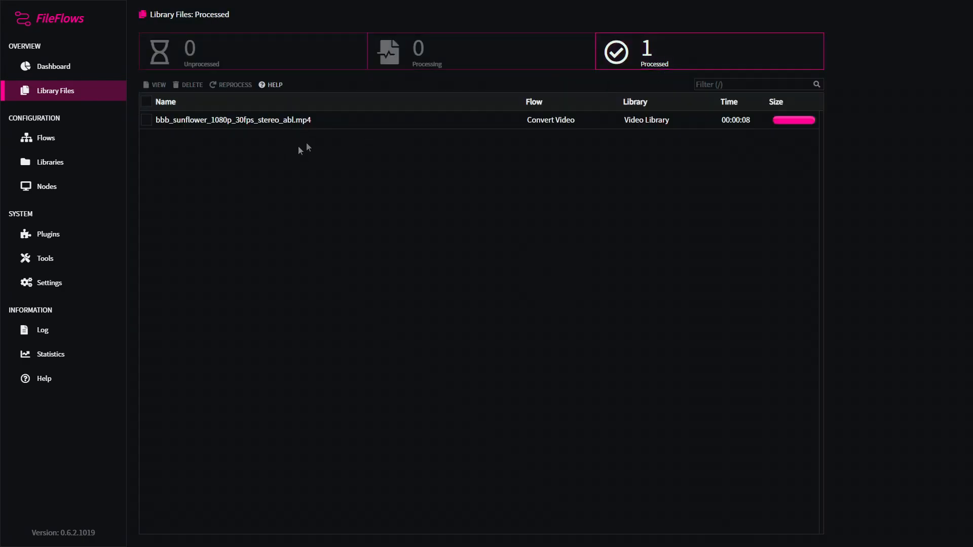
{"action": "left_click", "coordinate": [512, 123]}
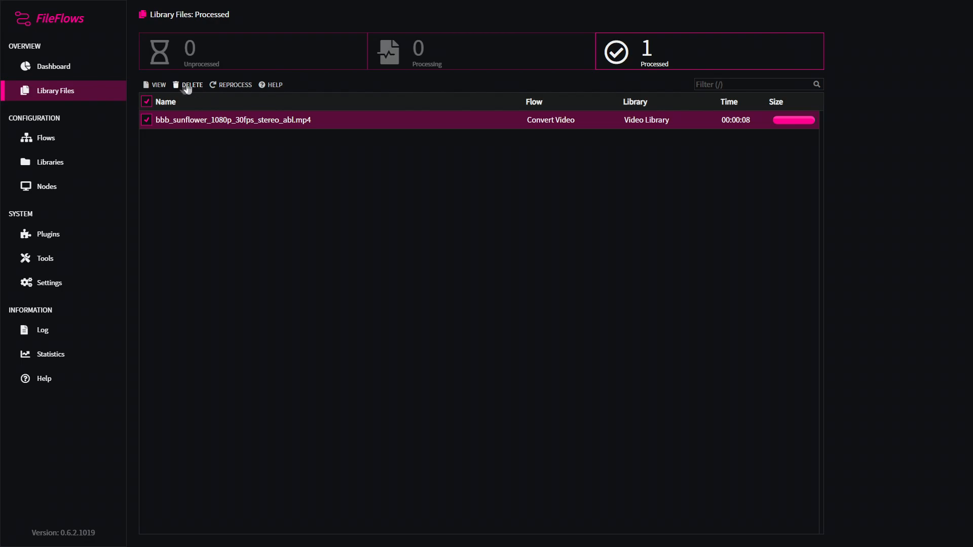
{"action": "left_click", "coordinate": [157, 85]}
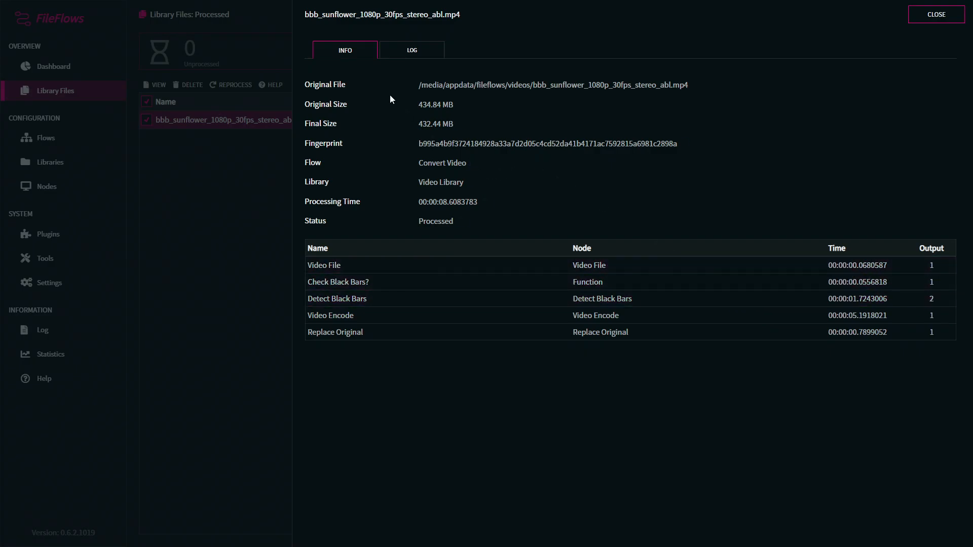
{"action": "left_click", "coordinate": [394, 53]}
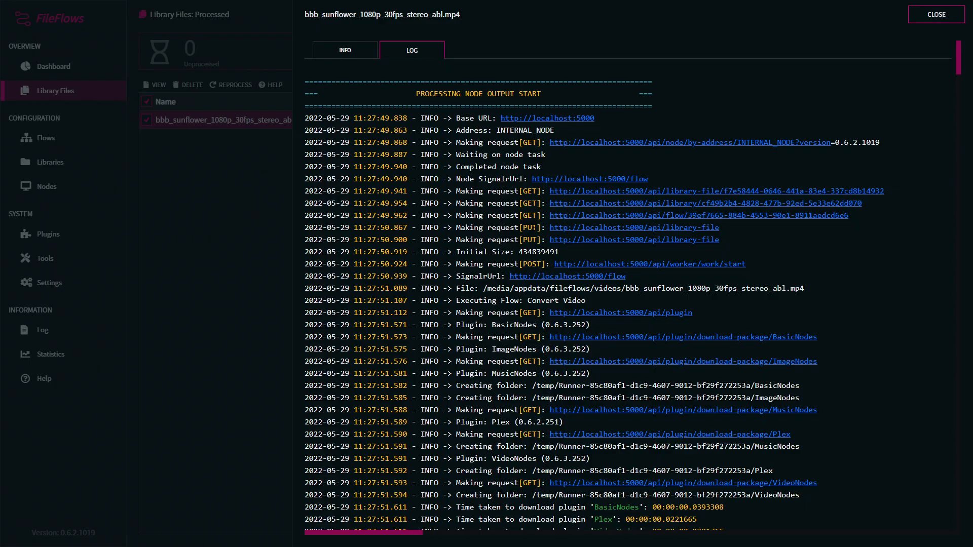
{"action": "scroll", "coordinate": [534, 227], "scroll_direction": "down", "scroll_amount": 15}
{"action": "scroll", "coordinate": [569, 218], "scroll_direction": "down", "scroll_amount": 15}
{"action": "left_click_drag", "start_coordinate": [953, 160], "coordinate": [968, 266]}
{"action": "left_click", "coordinate": [83, 202]}
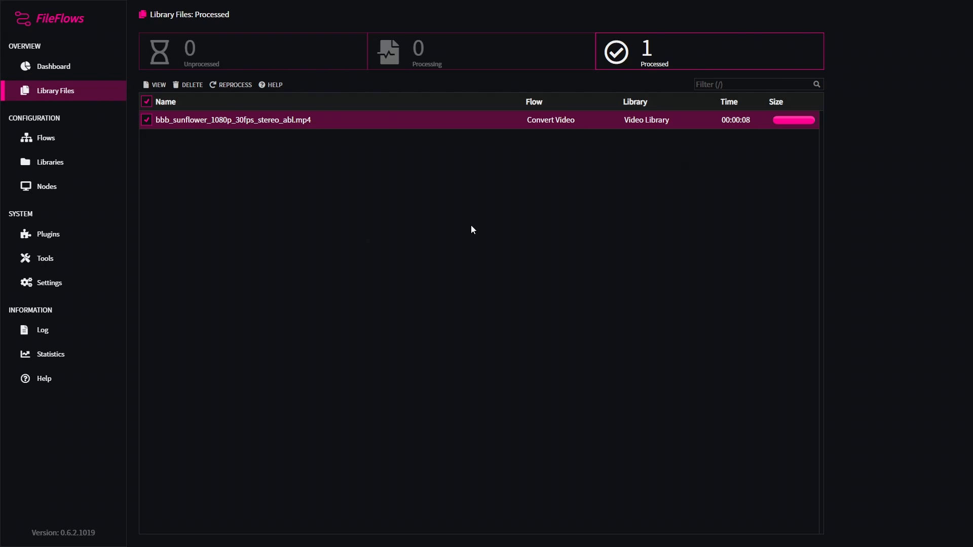
Step: Start a new flow from the Image File template, keeping the template's default name
{"action": "left_click", "coordinate": [60, 163]}
{"action": "left_click", "coordinate": [57, 142]}
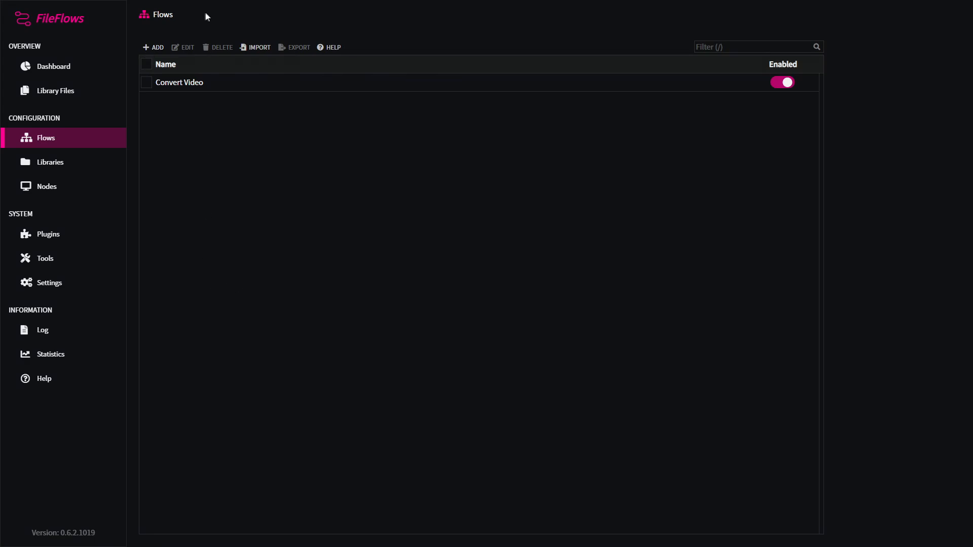
{"action": "left_click", "coordinate": [154, 47]}
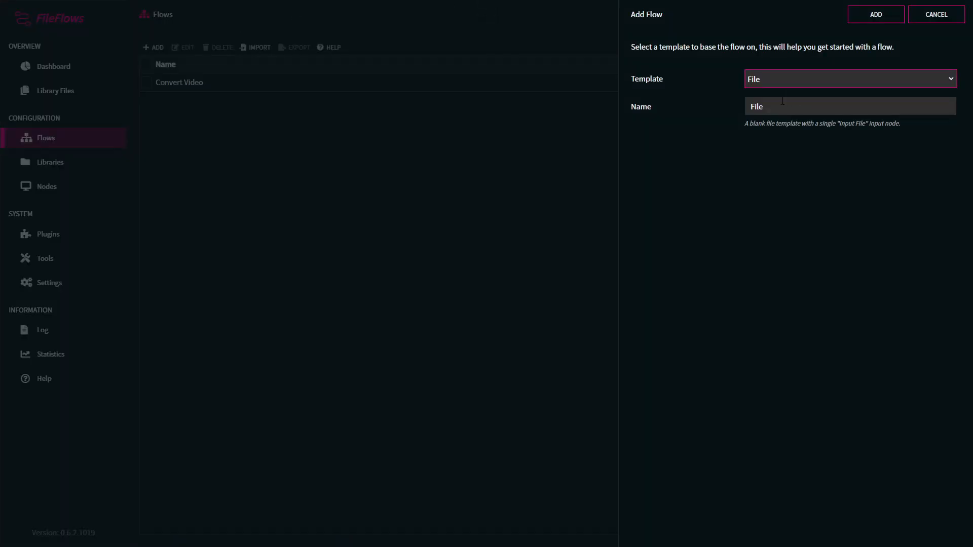
{"action": "left_click", "coordinate": [802, 81]}
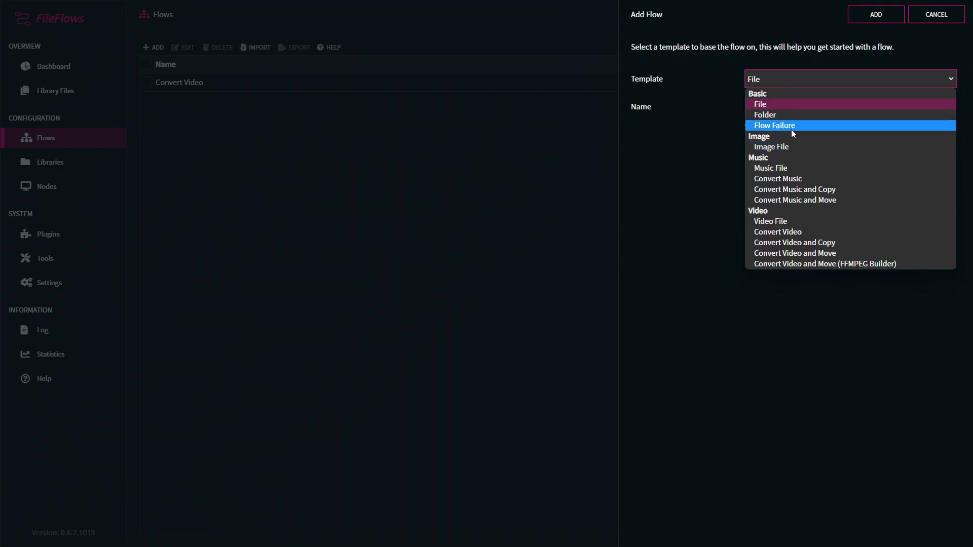
{"action": "left_click", "coordinate": [783, 147]}
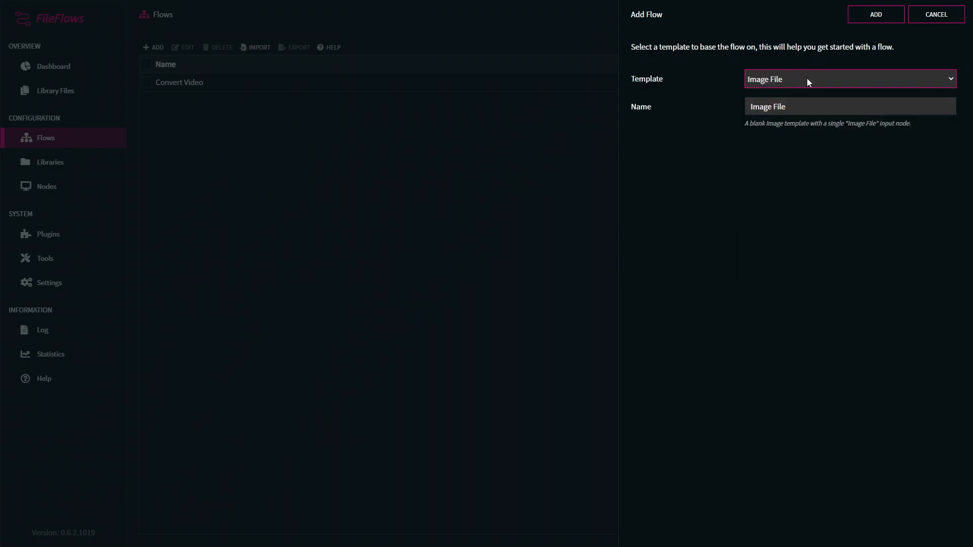
{"action": "left_click", "coordinate": [862, 19]}
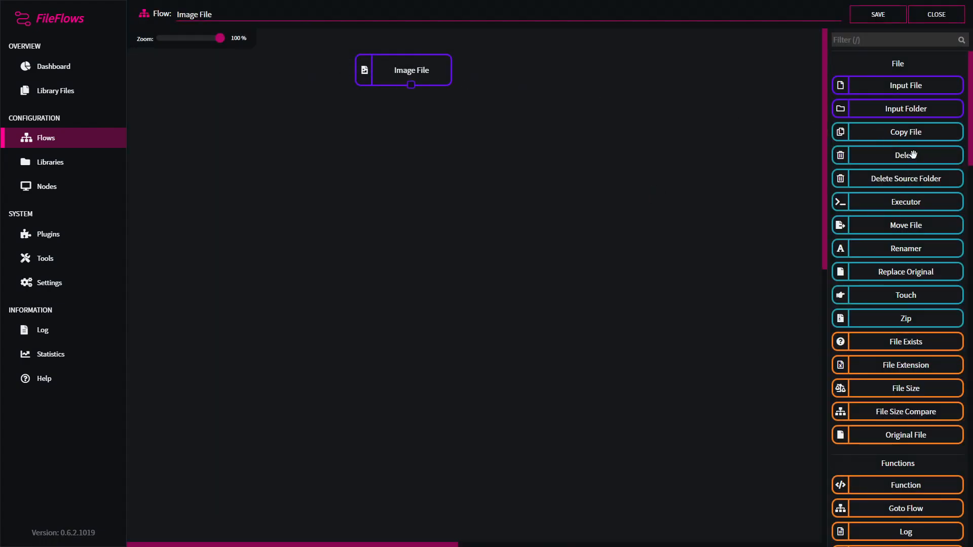
Step: Examine the nodes available to the flow, including the image, music, media management, FFMPEG Builder and video groups
{"action": "scroll", "coordinate": [908, 133], "scroll_direction": "down", "scroll_amount": 20}
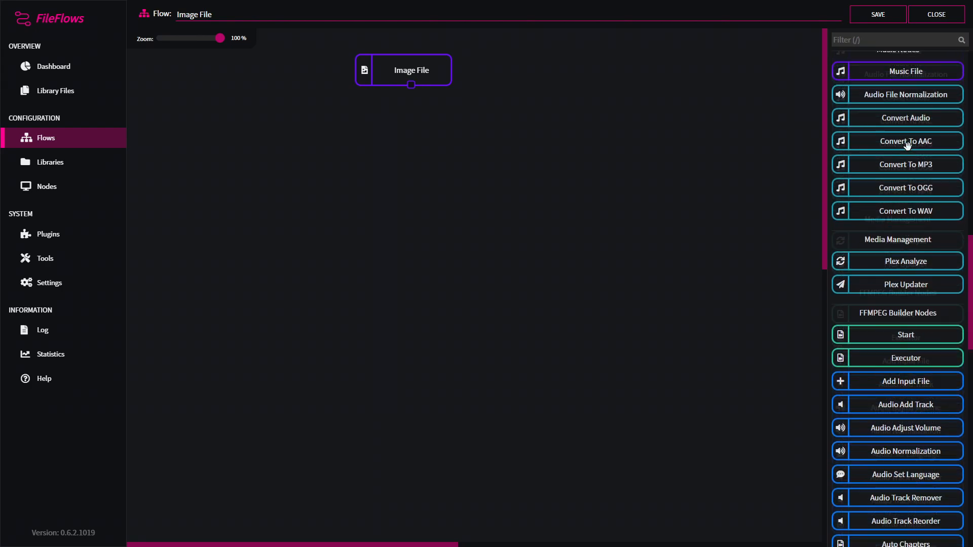
{"action": "scroll", "coordinate": [907, 146], "scroll_direction": "down", "scroll_amount": 10}
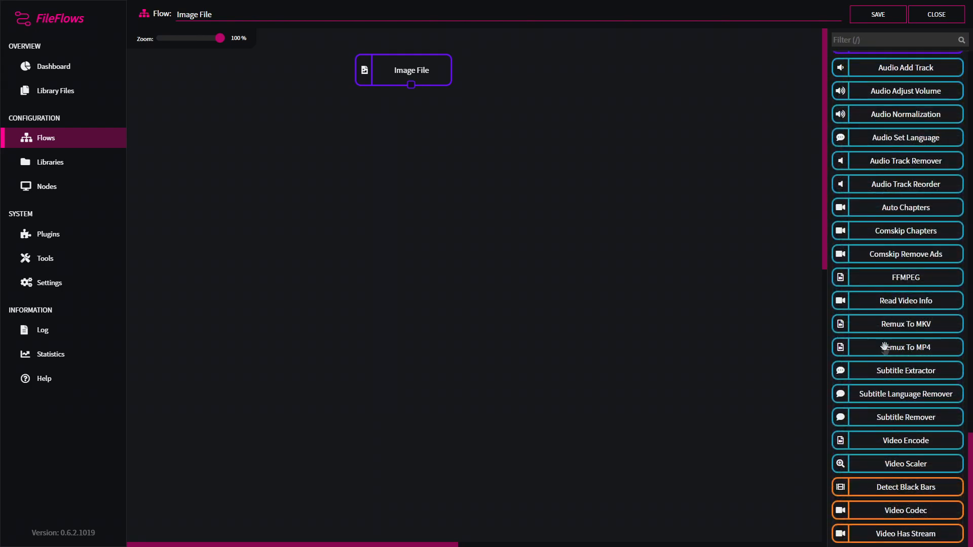
{"action": "scroll", "coordinate": [908, 365], "scroll_direction": "up", "scroll_amount": 15}
{"action": "scroll", "coordinate": [908, 360], "scroll_direction": "down", "scroll_amount": 7}
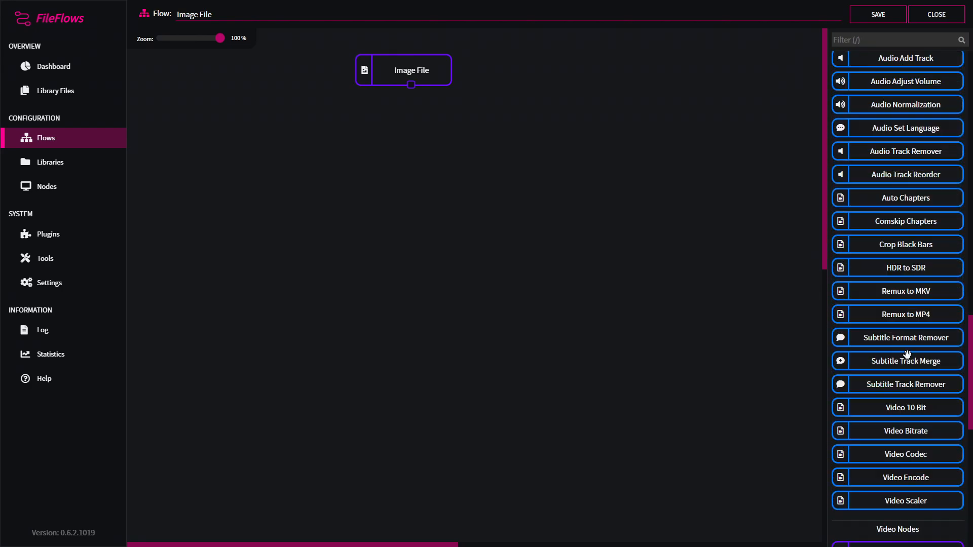
{"action": "scroll", "coordinate": [908, 353], "scroll_direction": "up", "scroll_amount": 10}
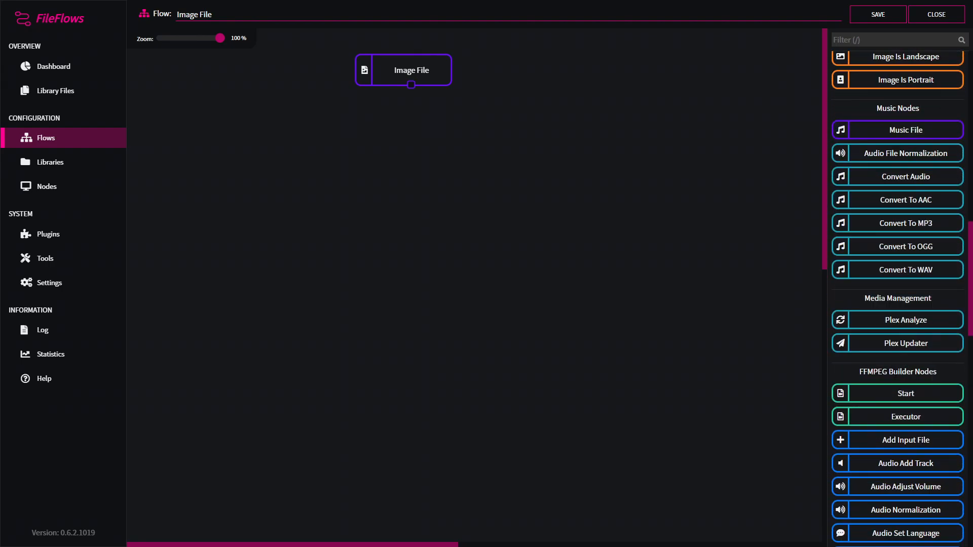
{"action": "scroll", "coordinate": [907, 381], "scroll_direction": "down", "scroll_amount": 2}
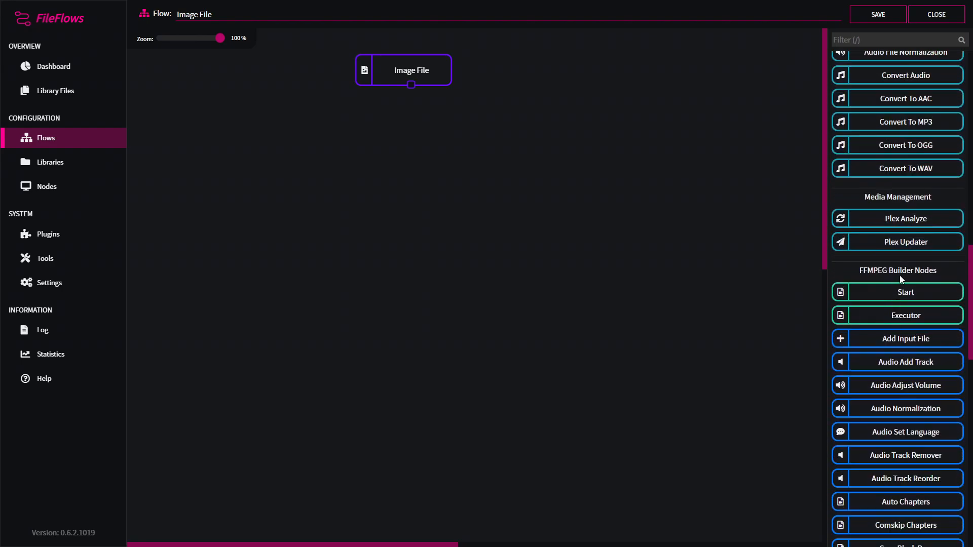
{"action": "scroll", "coordinate": [899, 276], "scroll_direction": "down", "scroll_amount": 5}
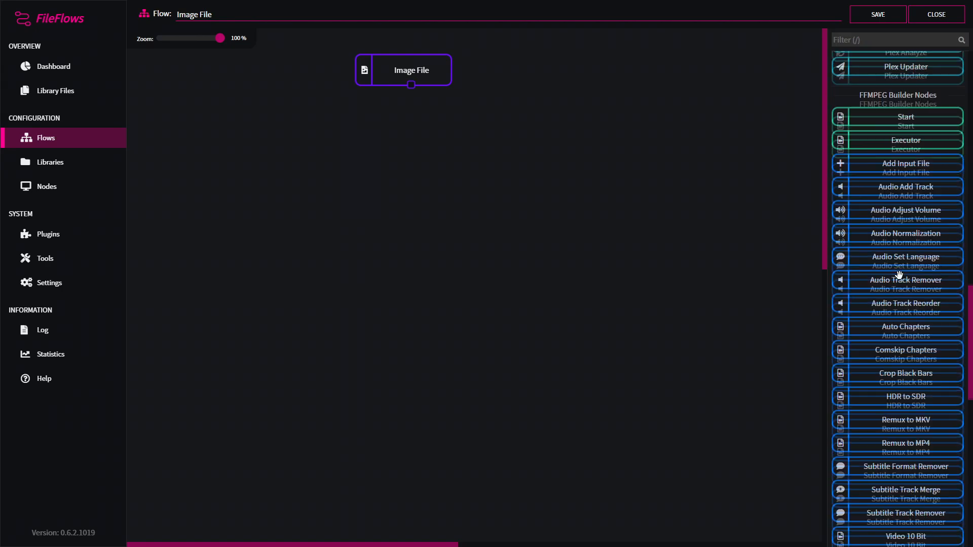
{"action": "scroll", "coordinate": [899, 274], "scroll_direction": "down", "scroll_amount": 1}
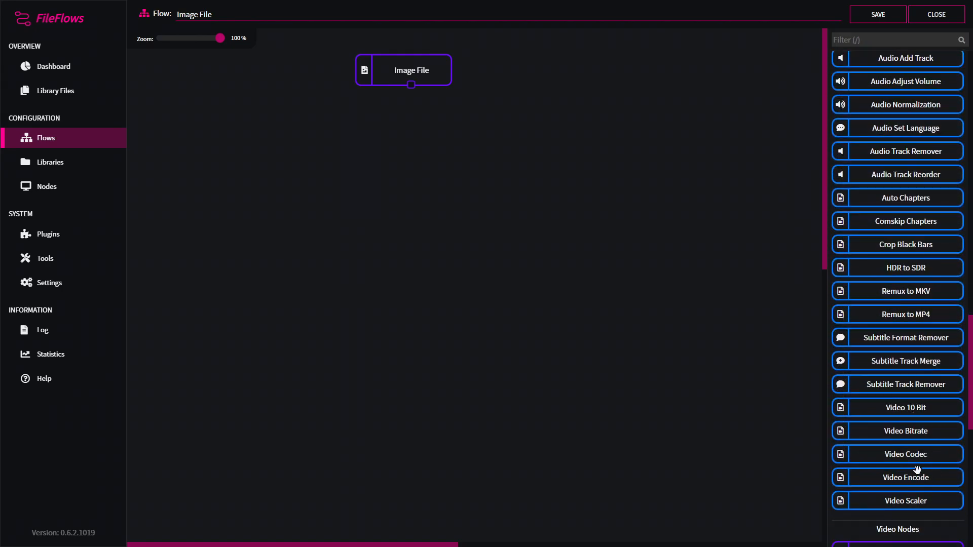
{"action": "scroll", "coordinate": [915, 458], "scroll_direction": "up", "scroll_amount": 4}
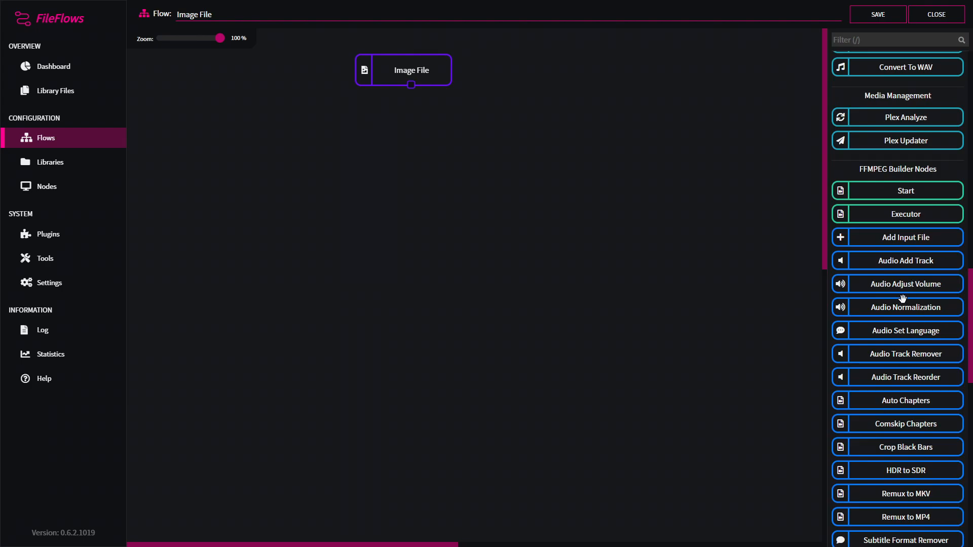
{"action": "scroll", "coordinate": [922, 250], "scroll_direction": "up", "scroll_amount": 6}
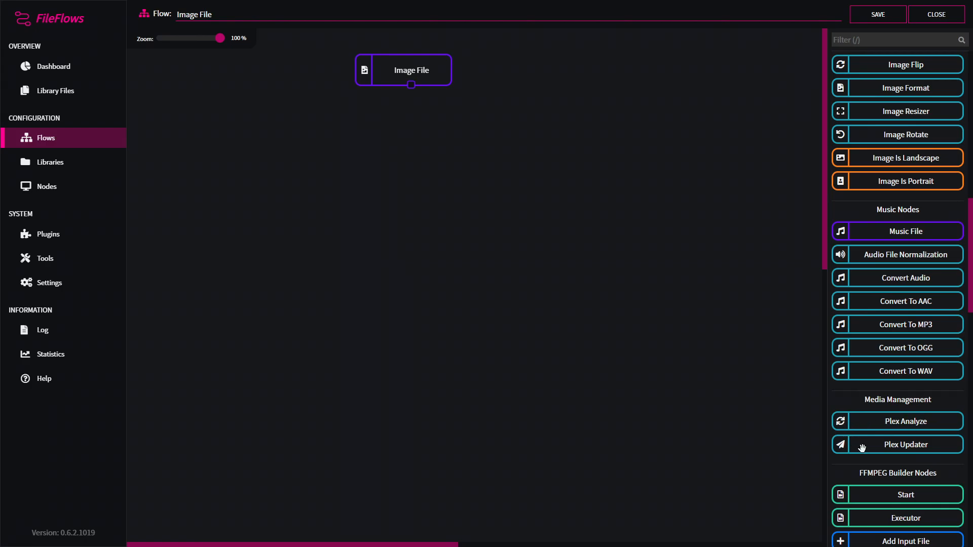
{"action": "scroll", "coordinate": [882, 360], "scroll_direction": "up", "scroll_amount": 2}
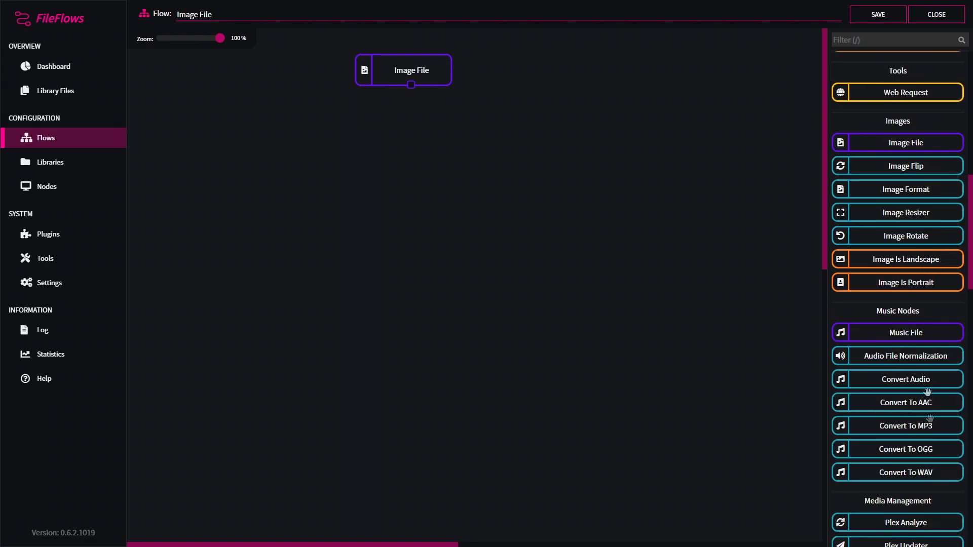
{"action": "scroll", "coordinate": [903, 287], "scroll_direction": "up", "scroll_amount": 1}
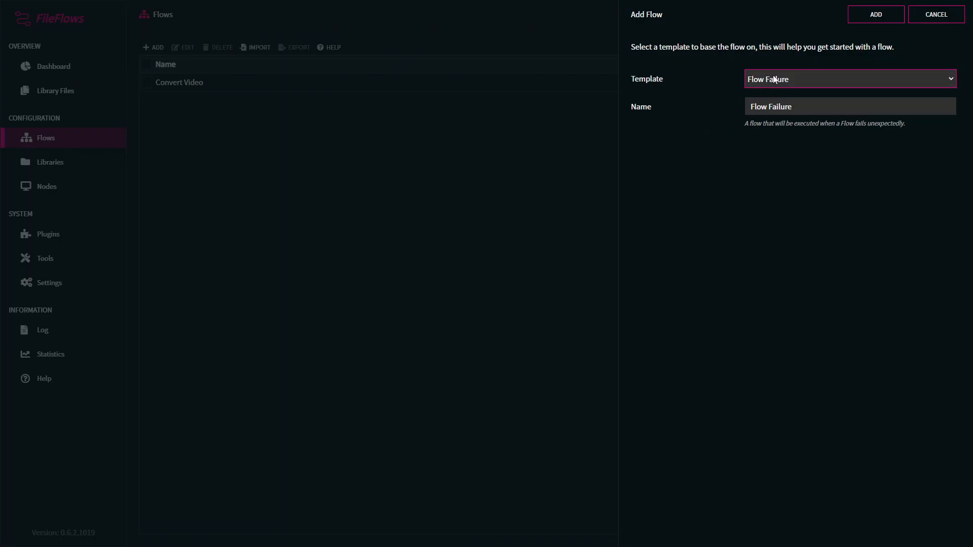
Step: Create a flow from the Flow Failure template and try to add a Function node beneath its starting node
{"action": "left_click", "coordinate": [774, 79]}
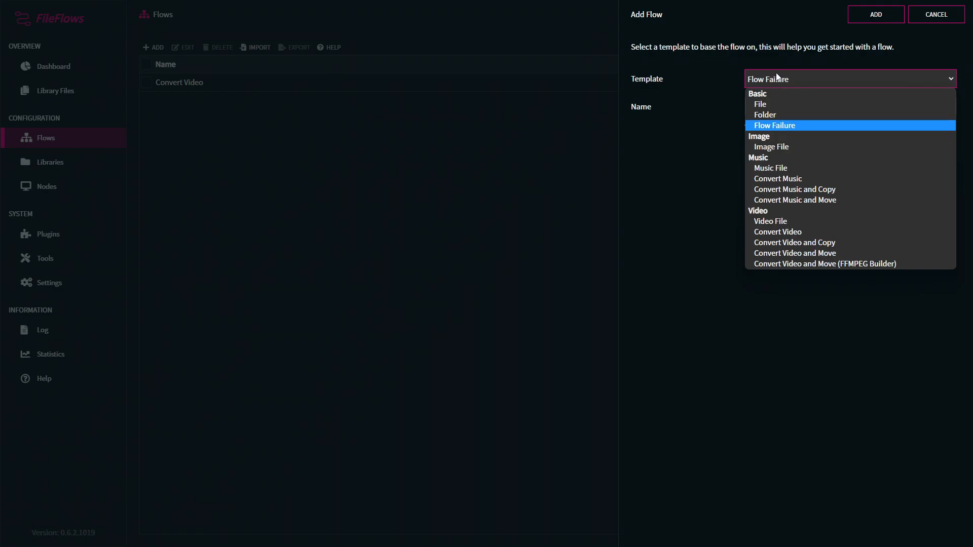
{"action": "left_click", "coordinate": [777, 126]}
{"action": "left_click_drag", "start_coordinate": [749, 123], "coordinate": [868, 121]}
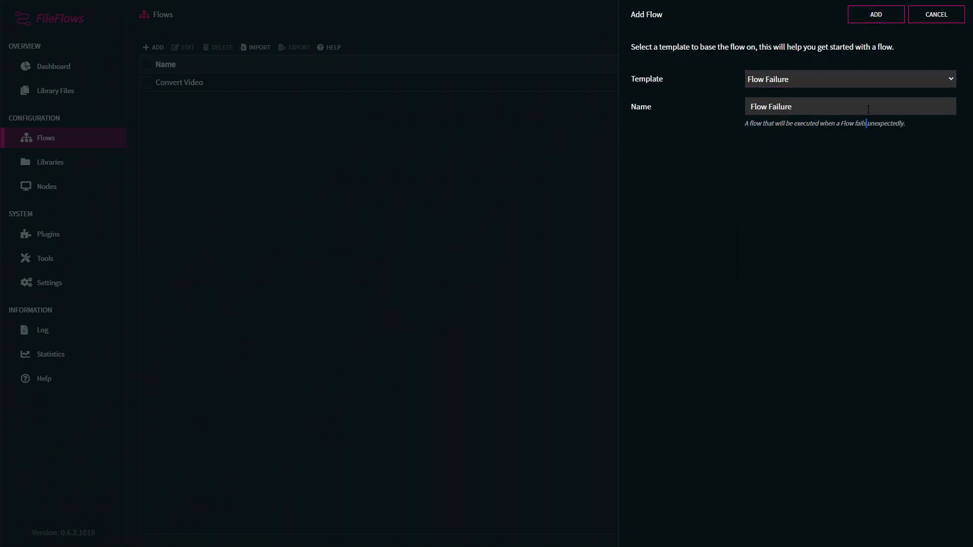
{"action": "left_click", "coordinate": [865, 17]}
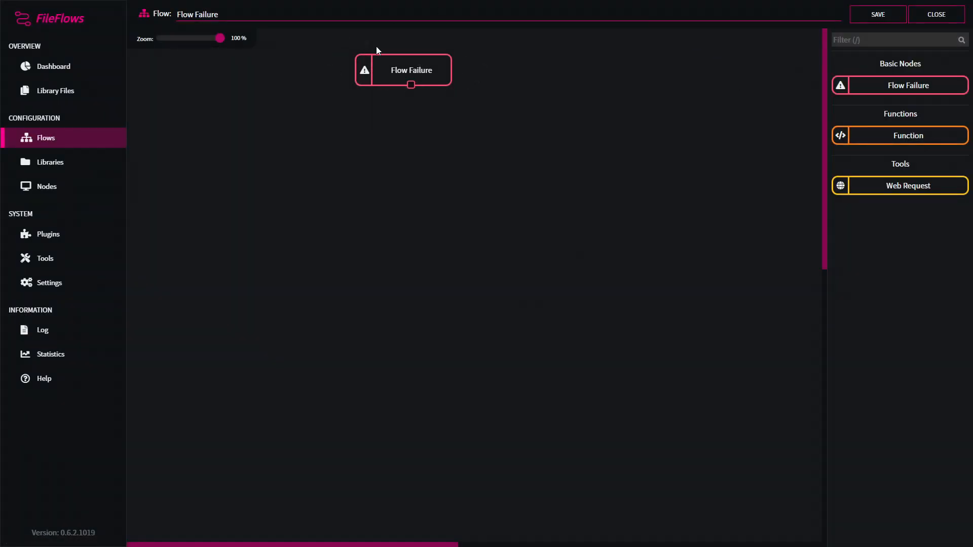
{"action": "left_click_drag", "start_coordinate": [921, 141], "coordinate": [467, 133]}
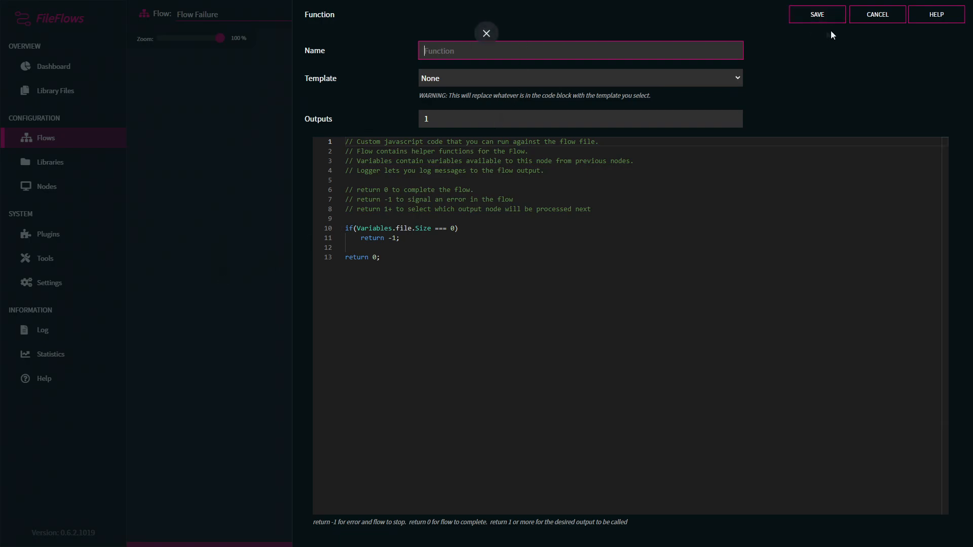
{"action": "left_click", "coordinate": [868, 16]}
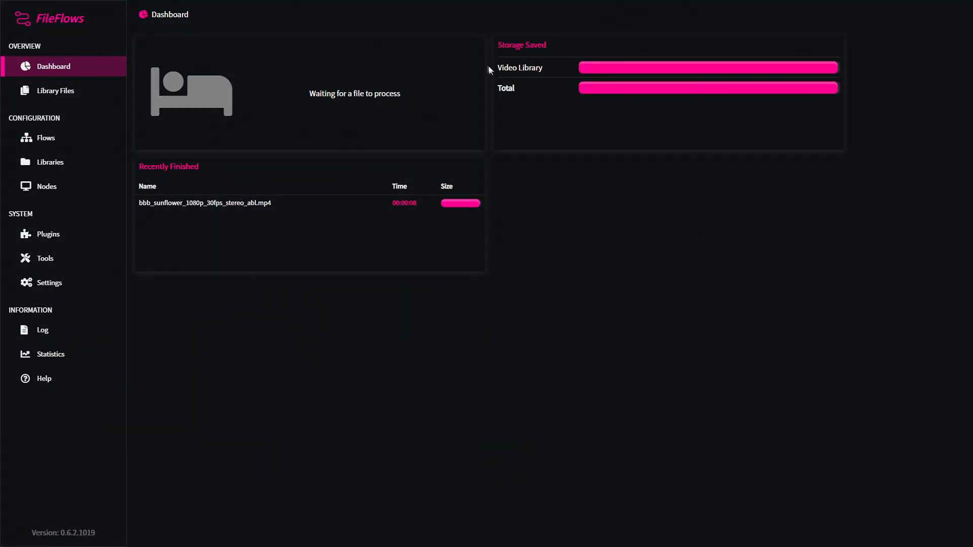
Step: Check the storage saved by the Video Library on the dashboard, and by Library 3 on the FileFlows demo site's dashboard
{"action": "mouse_move", "coordinate": [614, 69]}
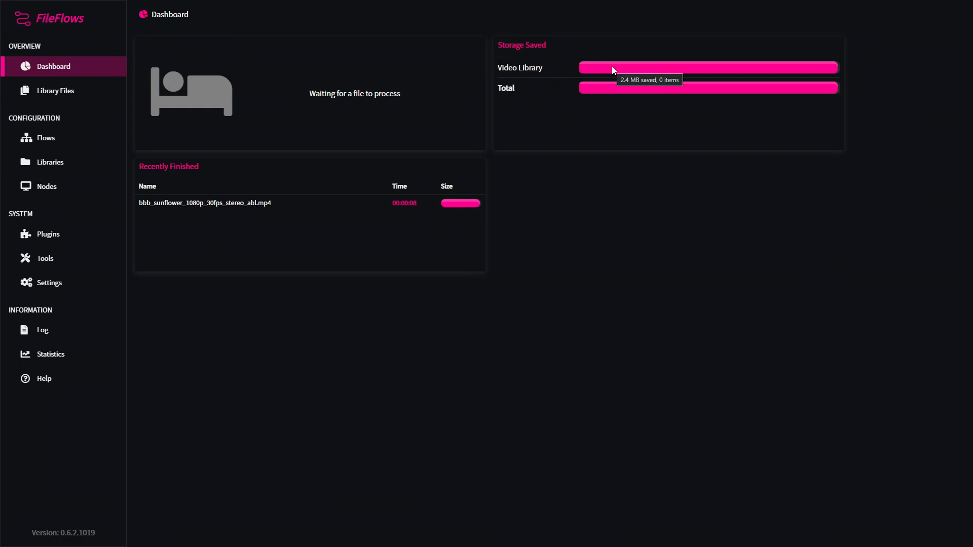
{"action": "mouse_move", "coordinate": [601, 86]}
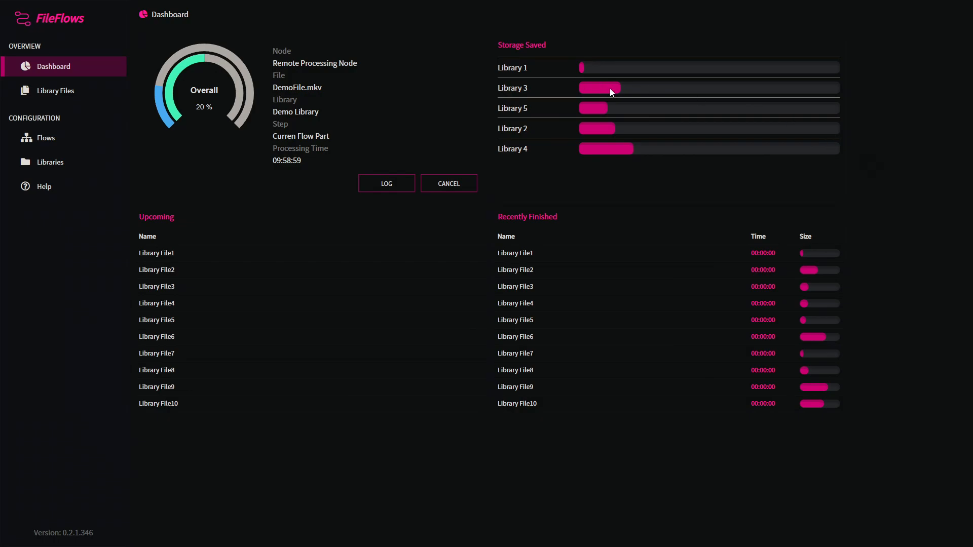
{"action": "mouse_move", "coordinate": [611, 91]}
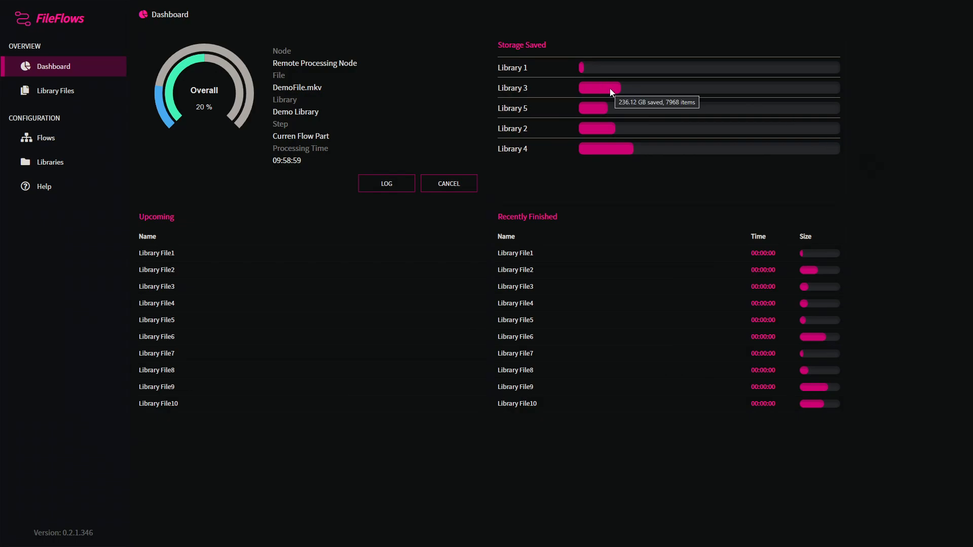
{"action": "mouse_move", "coordinate": [639, 113]}
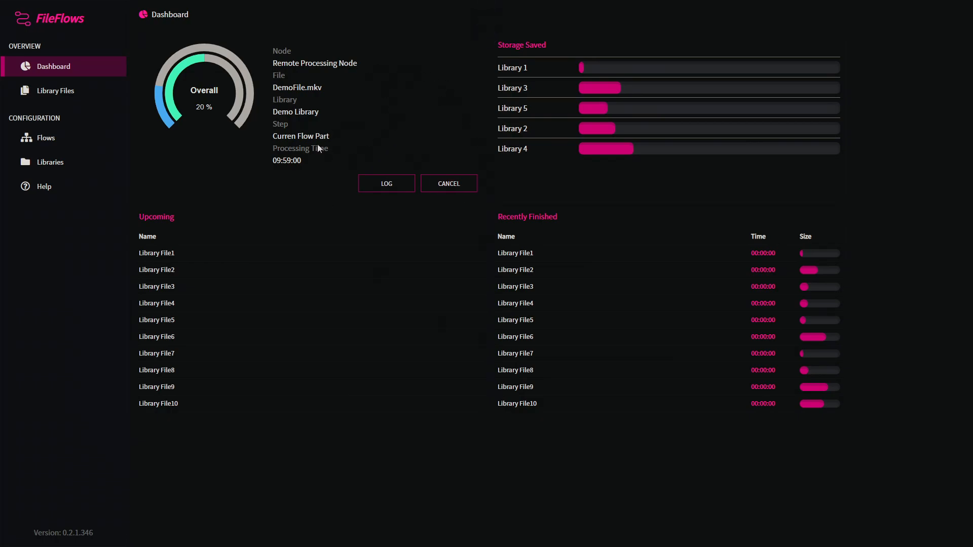
Step: Review the demo site's unprocessed, processing, processed and failed library files, and its list of libraries
{"action": "left_click", "coordinate": [88, 93]}
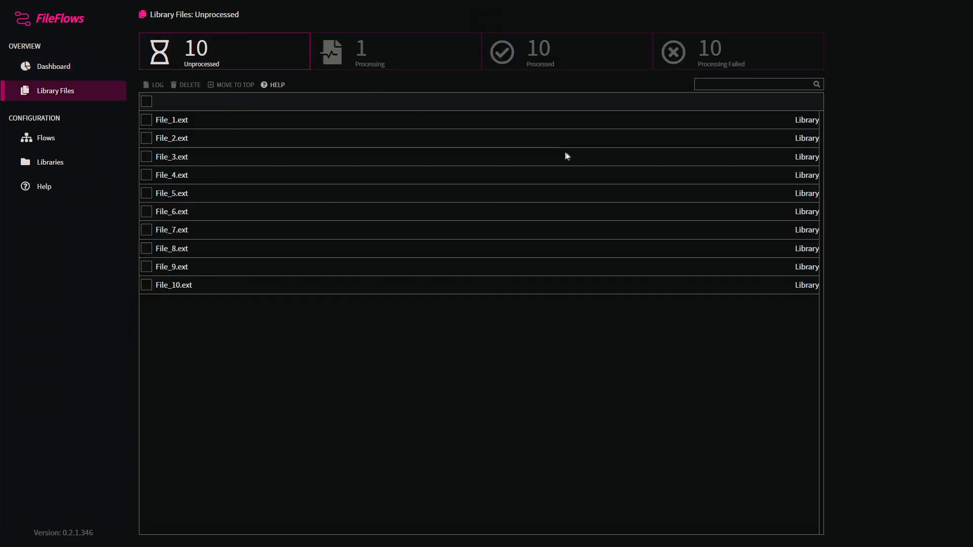
{"action": "left_click", "coordinate": [386, 57]}
{"action": "left_click", "coordinate": [598, 41]}
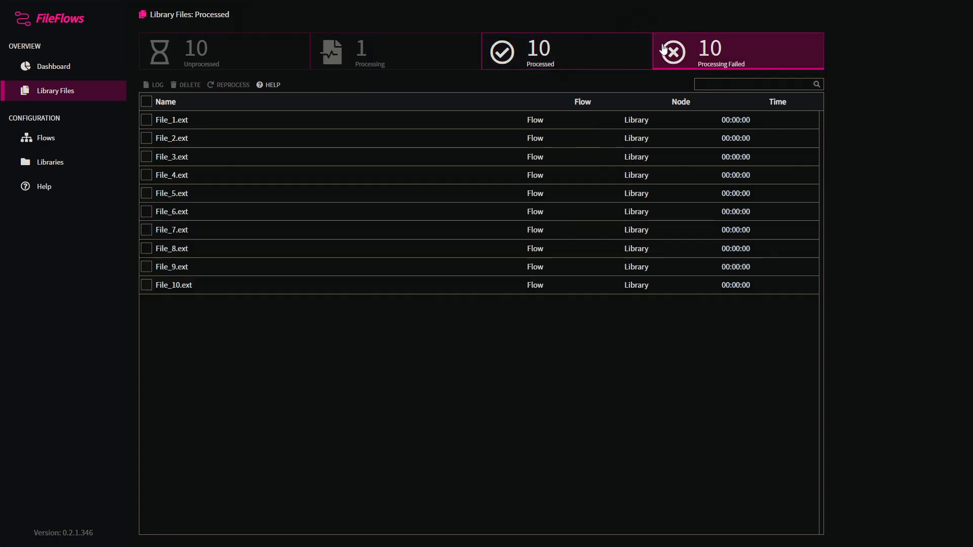
{"action": "left_click", "coordinate": [695, 52]}
{"action": "left_click", "coordinate": [42, 161]}
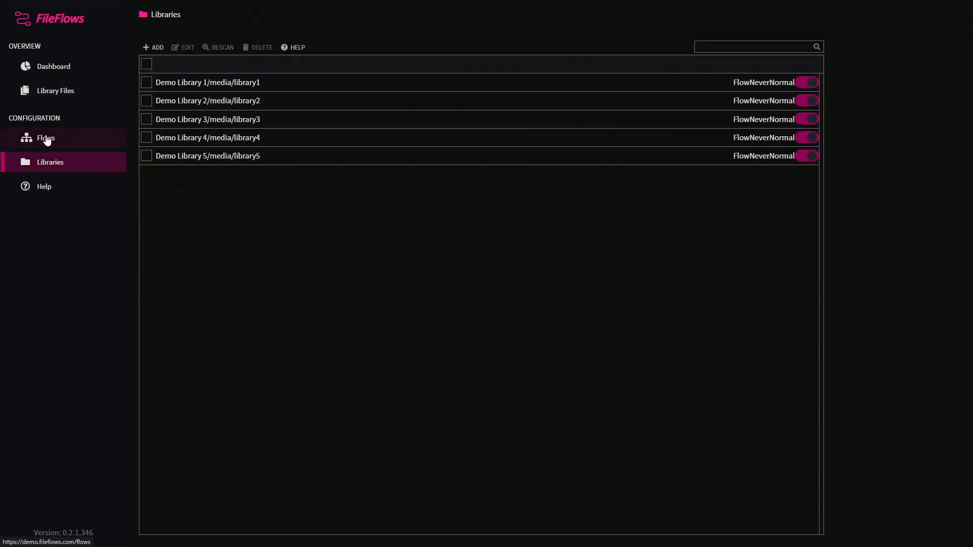
Step: Enable Demo Flow 5 and Demo Flow 7 in the demo site's flow list and open Demo Flow 1 for editing
{"action": "left_click", "coordinate": [45, 138]}
{"action": "left_click", "coordinate": [780, 156]}
{"action": "left_click", "coordinate": [782, 193]}
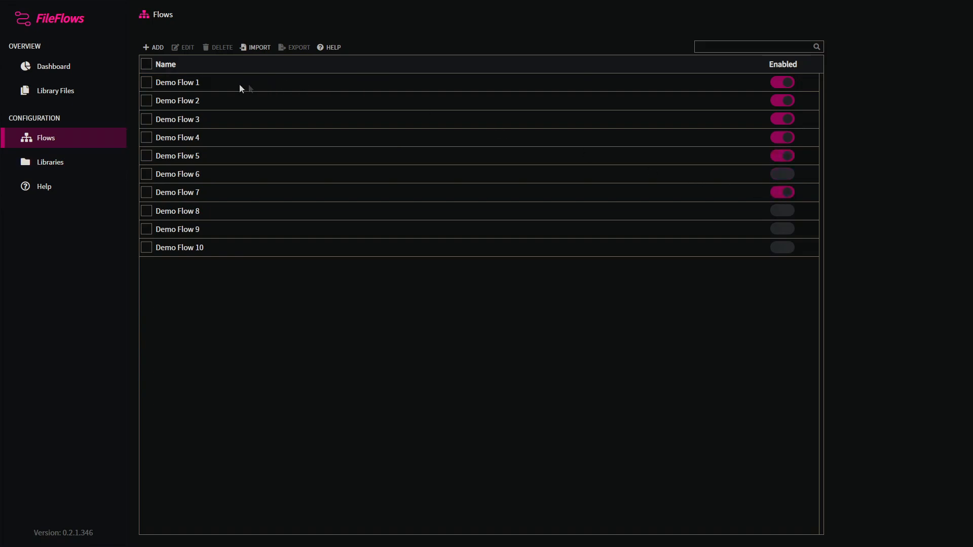
{"action": "left_click", "coordinate": [152, 81]}
{"action": "left_click", "coordinate": [185, 47]}
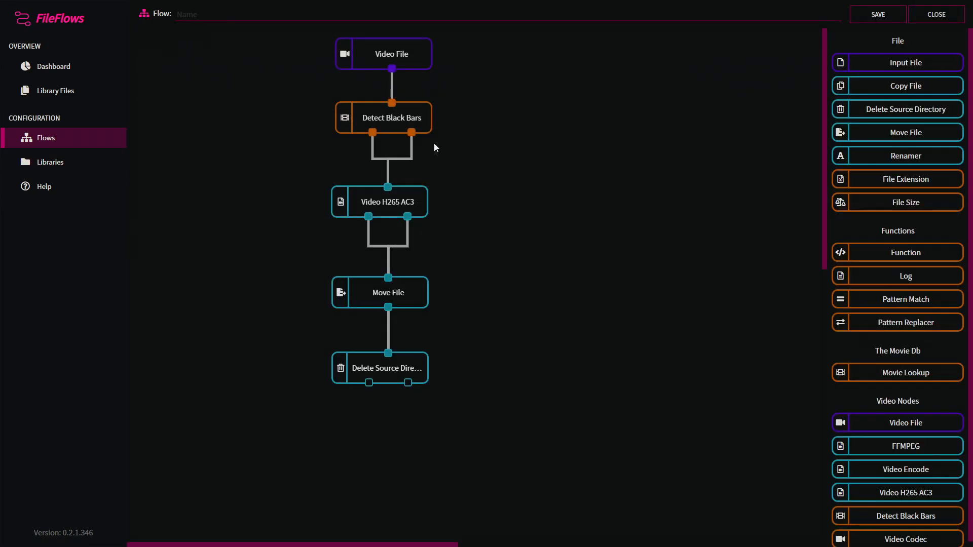